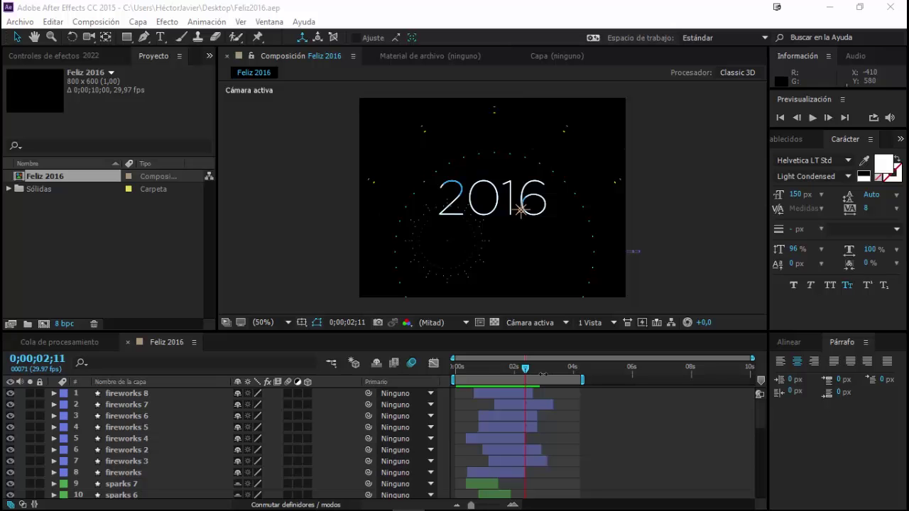
- Scrub the Feliz 2016 timeline to preview it, then start a new composition
left_click_drag(524, 368, 478, 382)
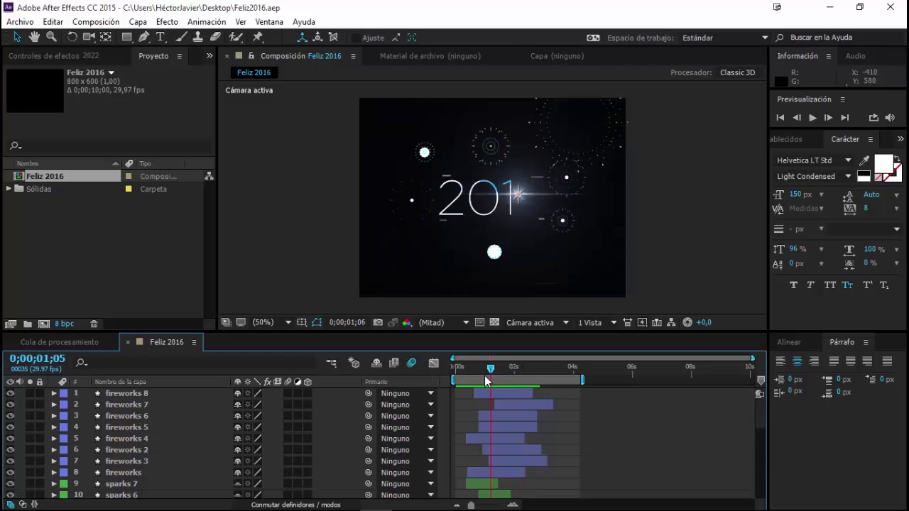
left_click_drag(477, 382, 515, 386)
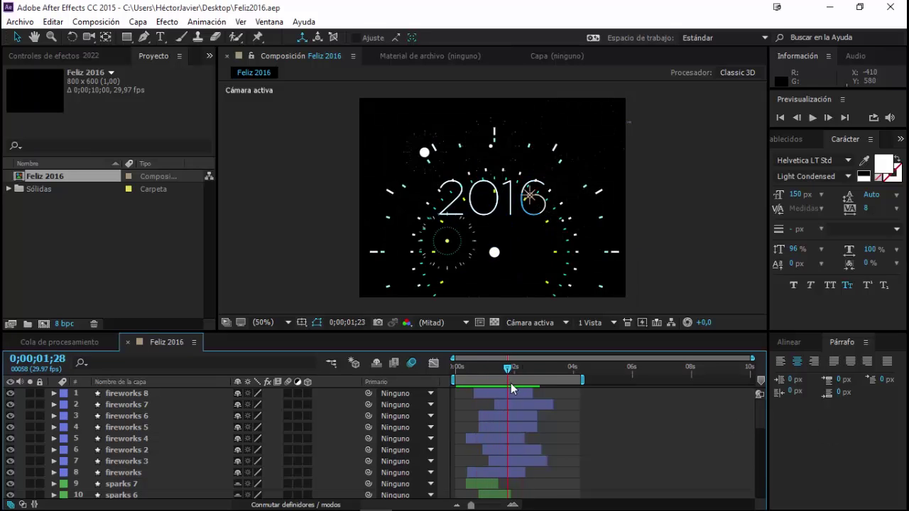
left_click(44, 324)
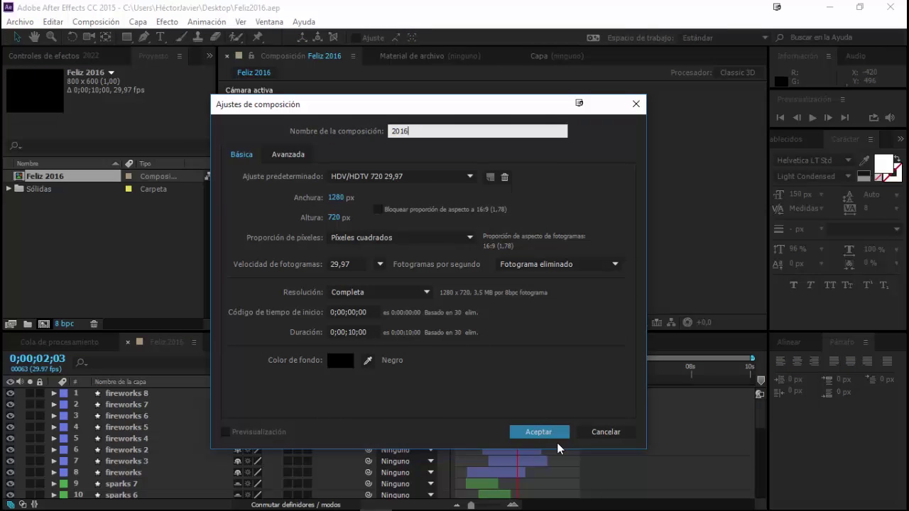
- Confirm the 1280×720 '2016' composition and add a text layer reading '2016'
left_click(556, 441)
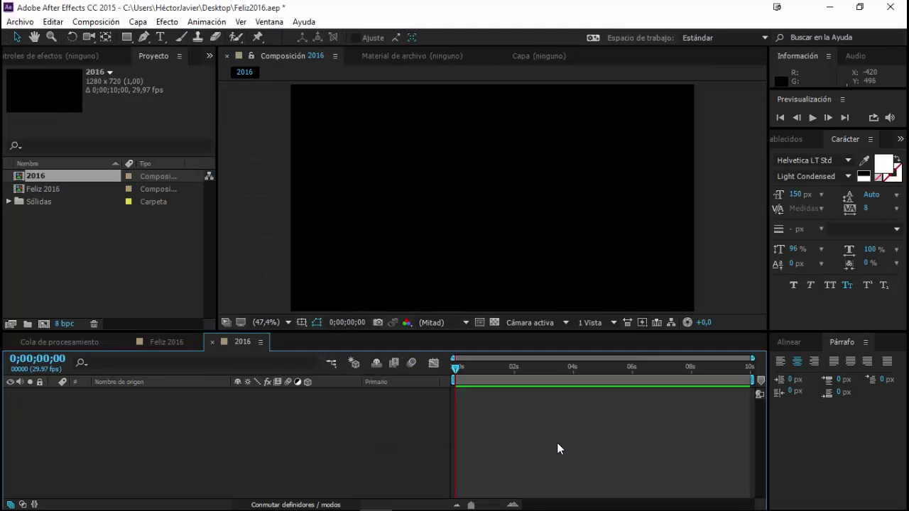
left_click(160, 37)
left_click(480, 209)
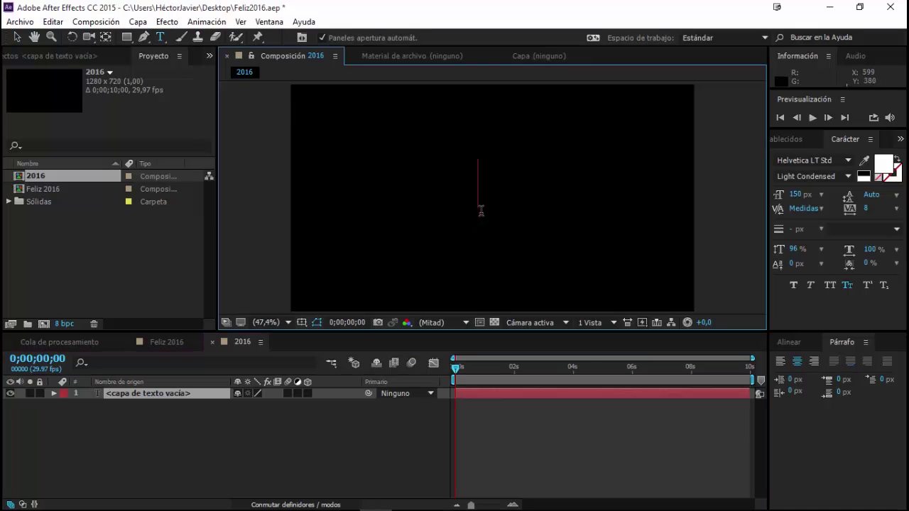
type("201")
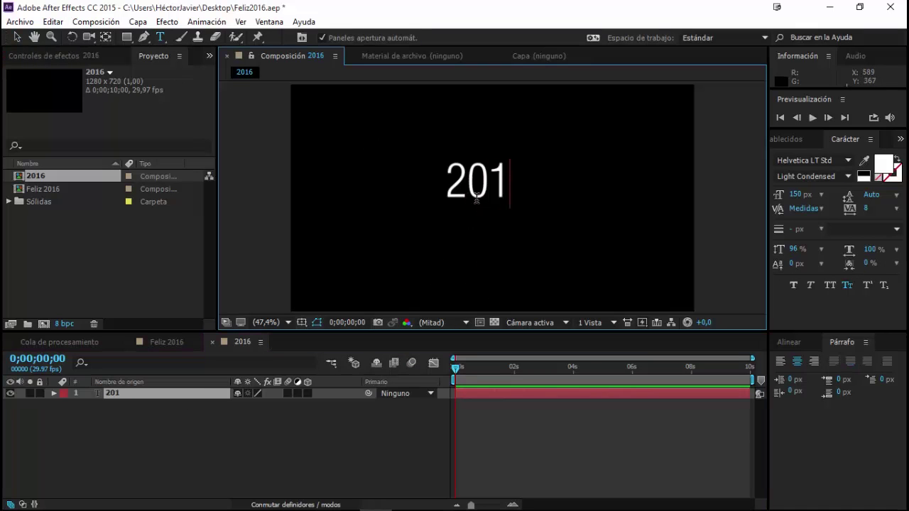
type("6")
- Centre the '2016' text horizontally with the Align panel
left_click(17, 37)
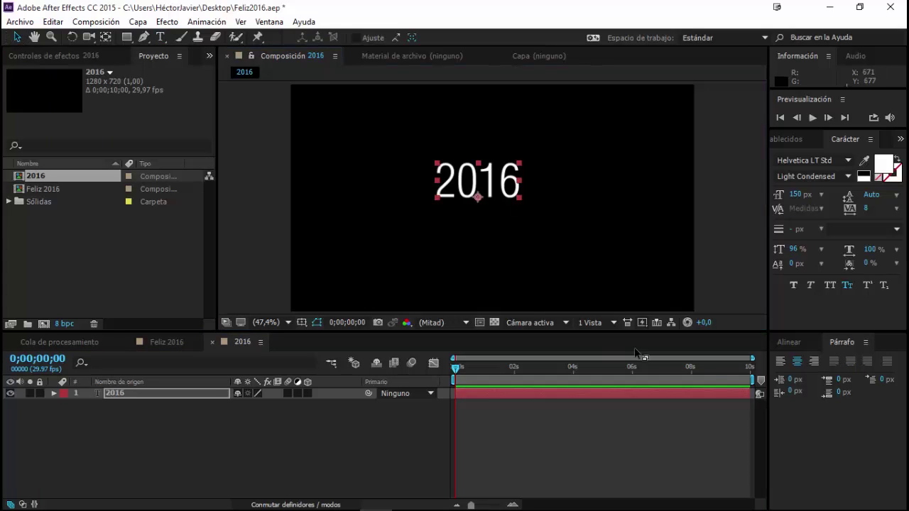
left_click(788, 343)
left_click(804, 374)
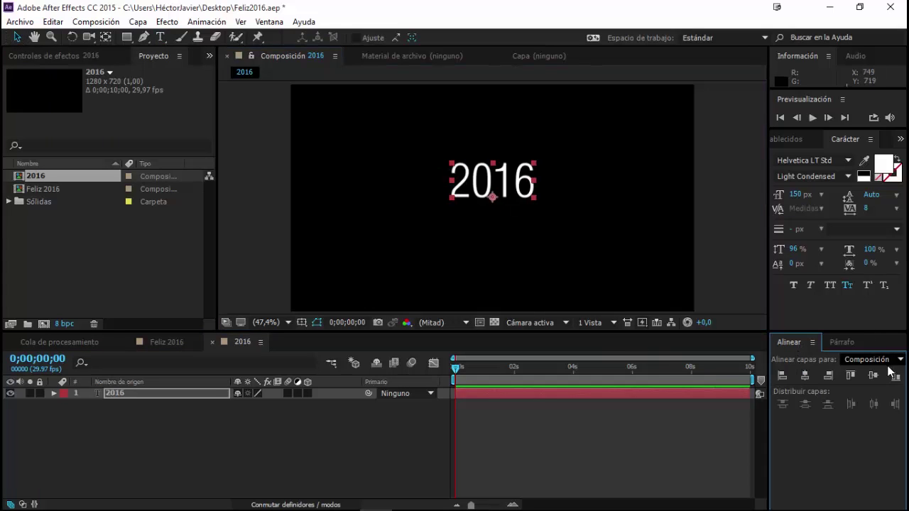
- Centre the text vertically and change its font to Gotham
left_click(873, 375)
left_click(849, 160)
scroll(824, 270, "up", 2)
scroll(820, 284, "up", 2)
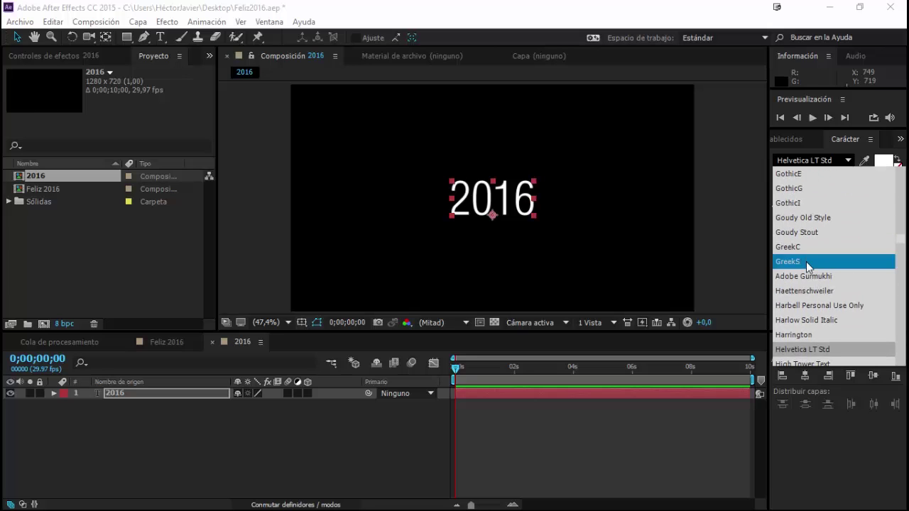
scroll(805, 261, "up", 3)
scroll(806, 256, "up", 2)
scroll(807, 261, "up", 3)
scroll(804, 259, "down", 4)
scroll(802, 270, "down", 4)
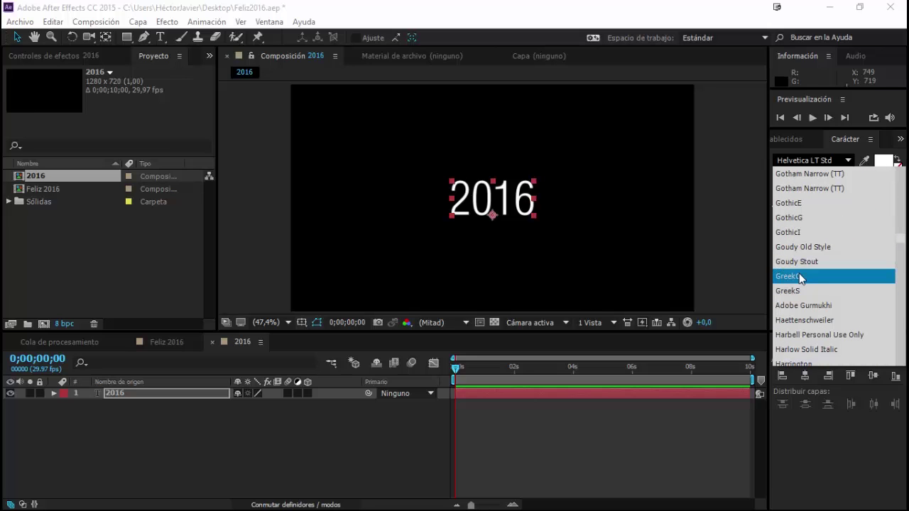
scroll(806, 220, "up", 2)
left_click(805, 216)
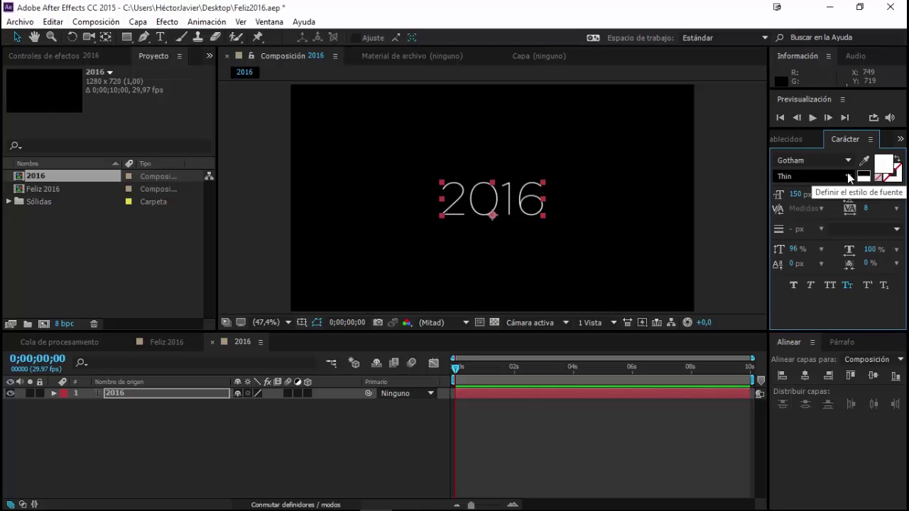
- Set the text style to Thin and the font size to 200 px
left_click(847, 177)
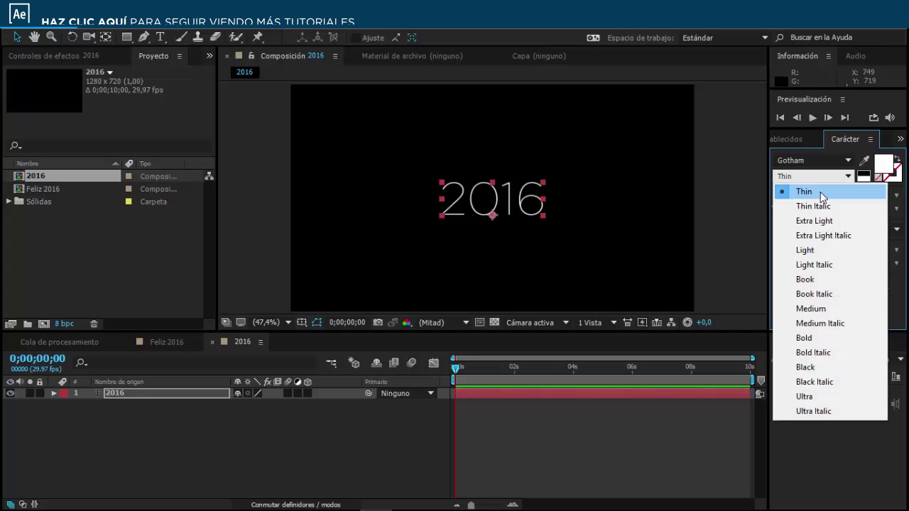
left_click(814, 192)
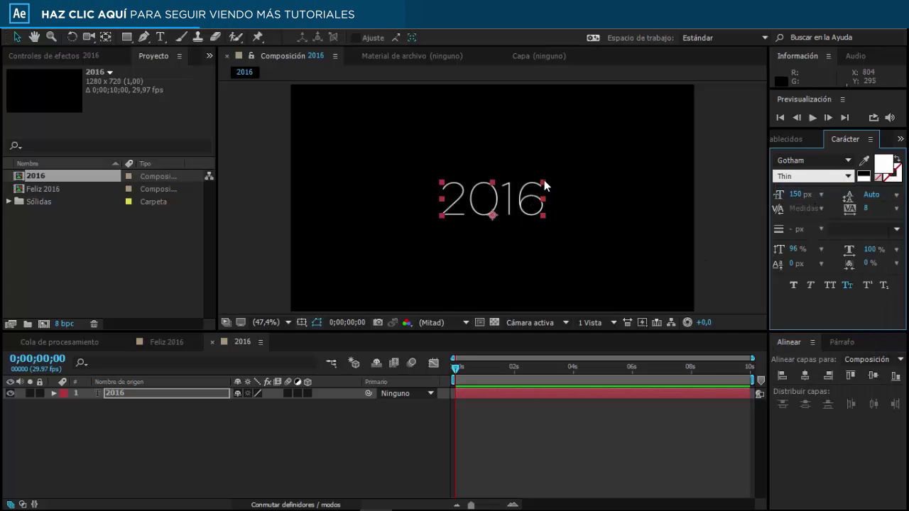
left_click(795, 195)
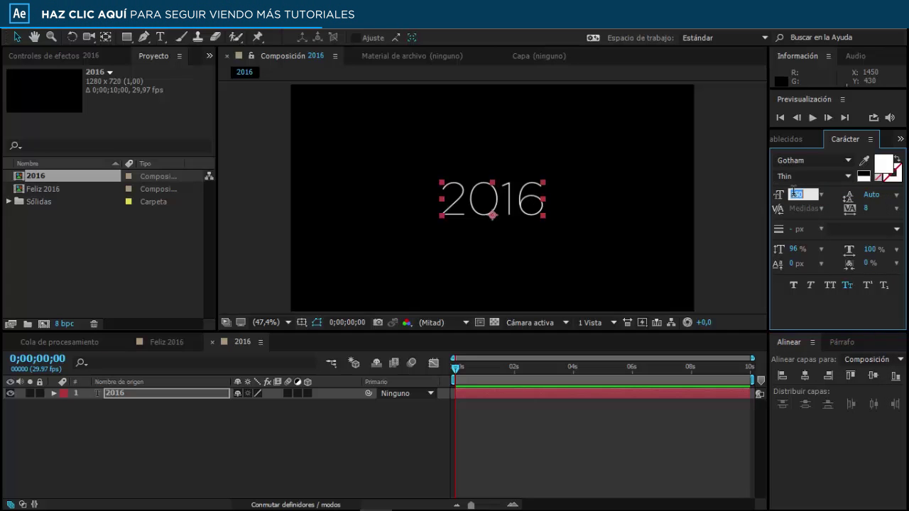
type("200")
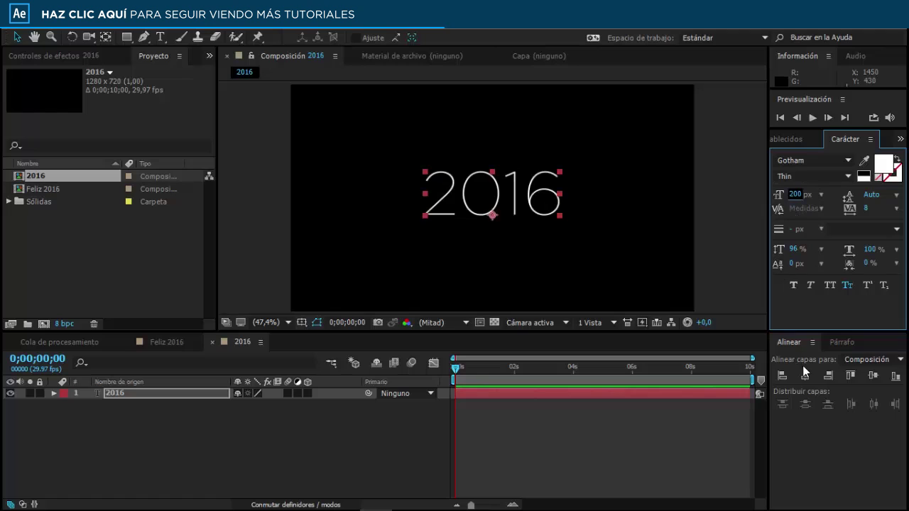
- Re-centre the enlarged text vertically and switch to the Feliz 2016 composition
left_click(805, 375)
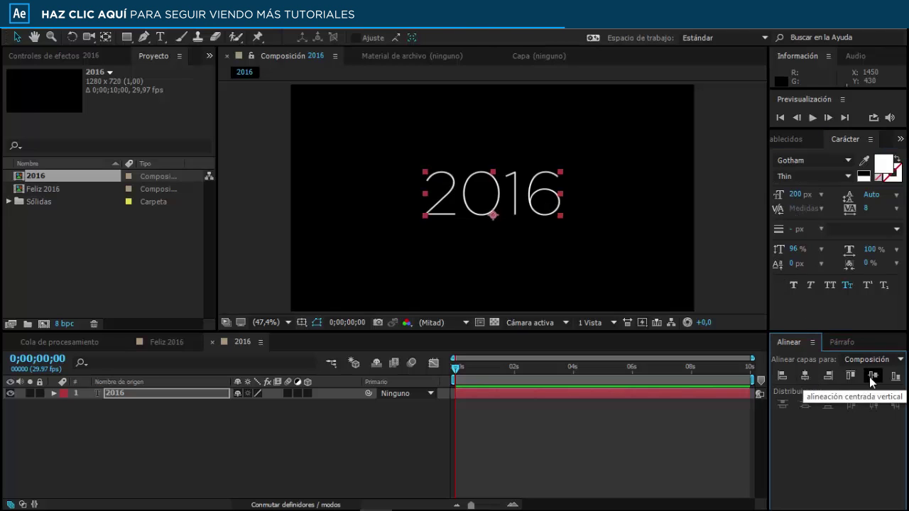
left_click(873, 375)
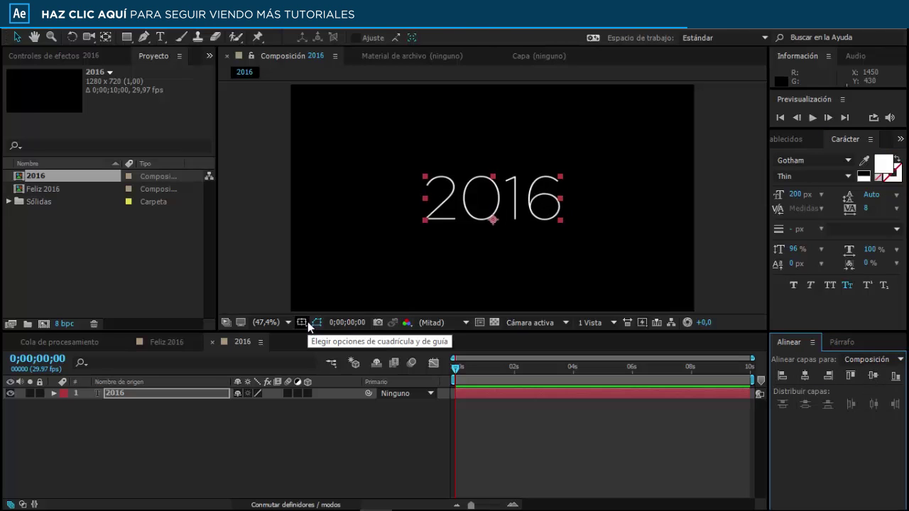
left_click(165, 342)
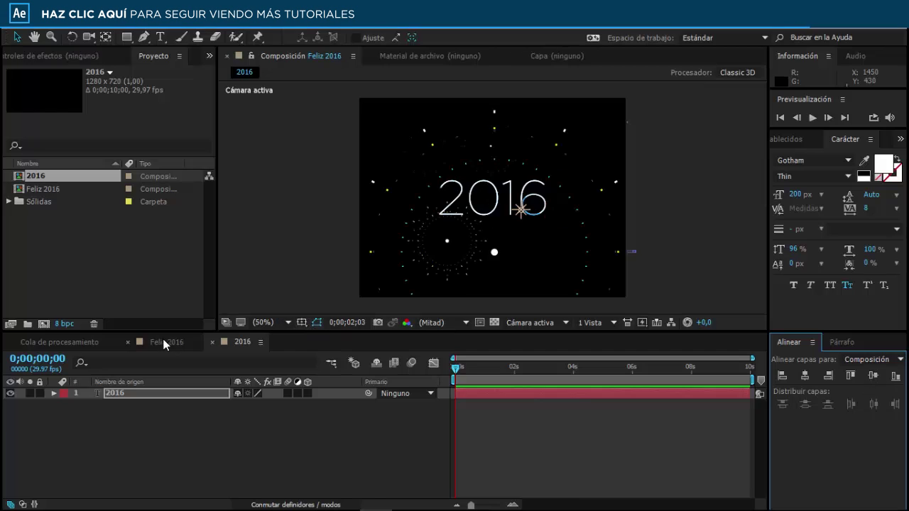
- Scrub back and forth through the Feliz 2016 fireworks animation, then return to the 2016 composition
left_click(518, 367)
mouse_move(518, 367)
left_mouse_down()
mouse_move(455, 377)
mouse_move(475, 379)
left_mouse_up()
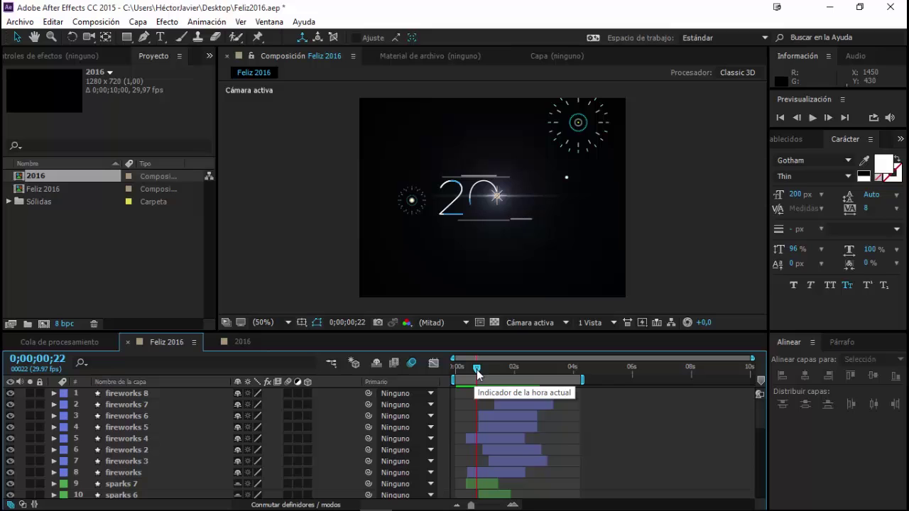
left_click_drag(475, 374, 509, 371)
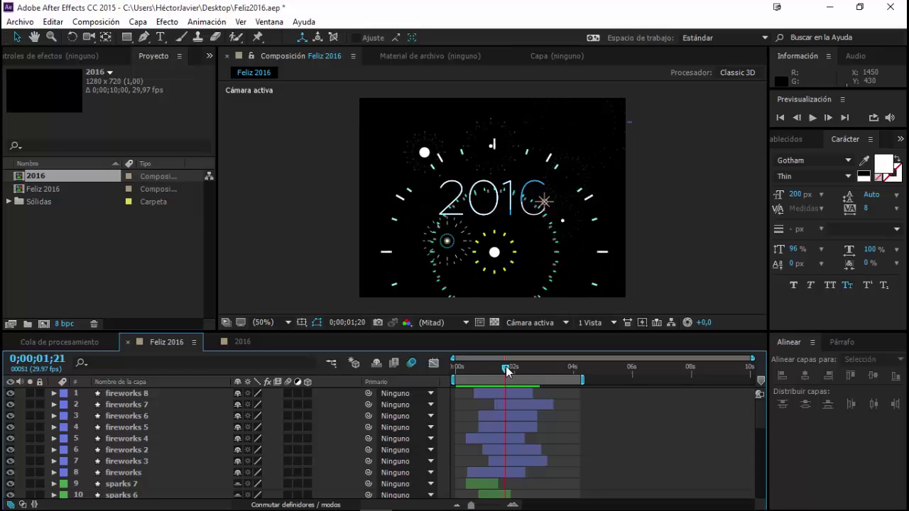
left_click_drag(509, 371, 486, 370)
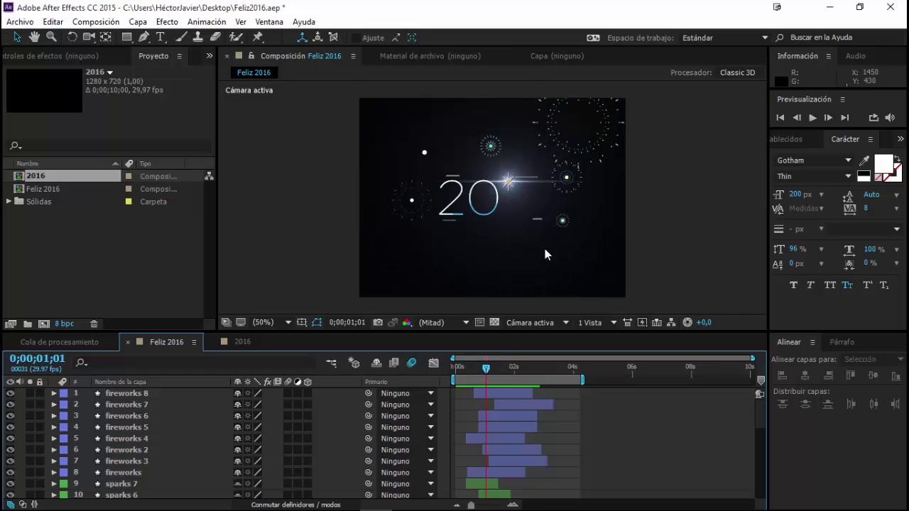
left_click(243, 342)
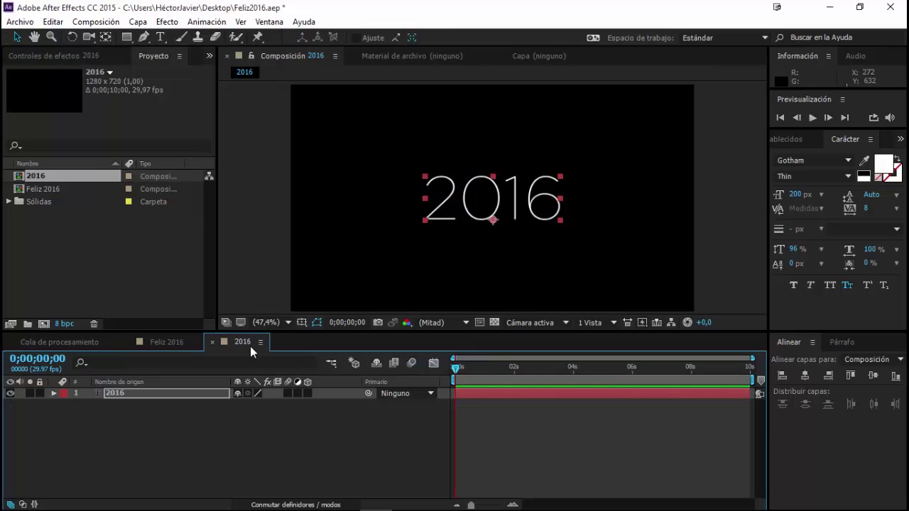
- Search Effects & Presets for 'trazo' and apply Generar > Trazo to the 2016 layer
left_click(181, 392)
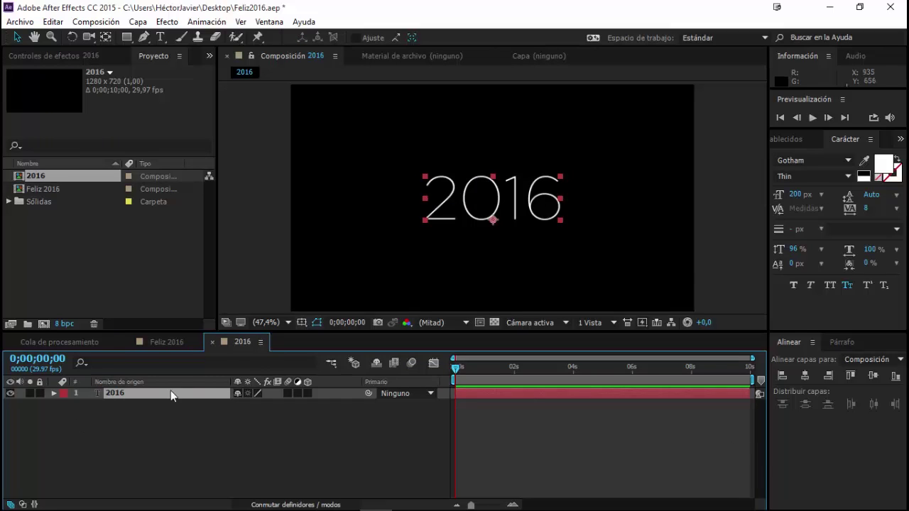
left_click(791, 138)
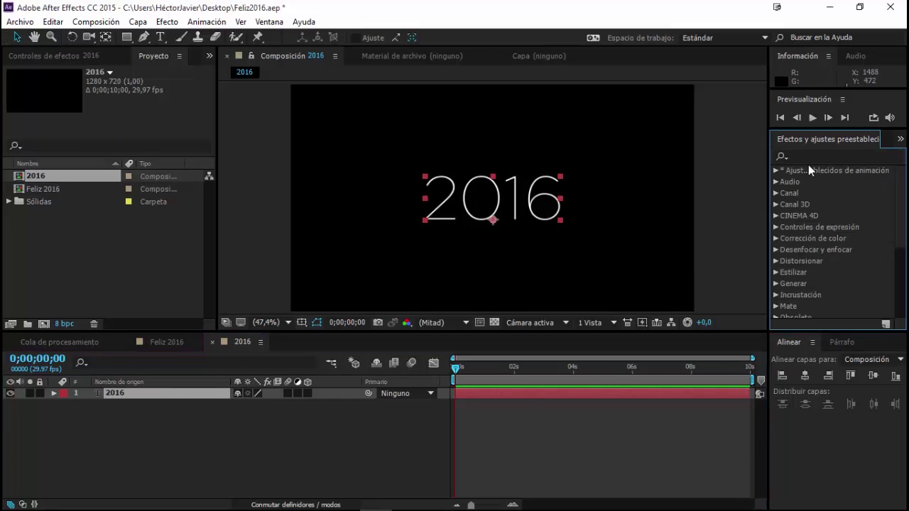
left_click(810, 155)
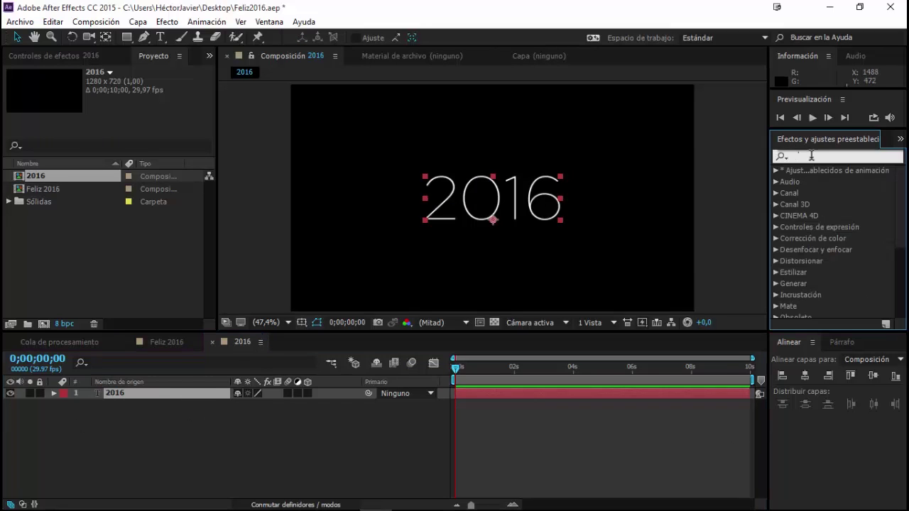
type("trazo")
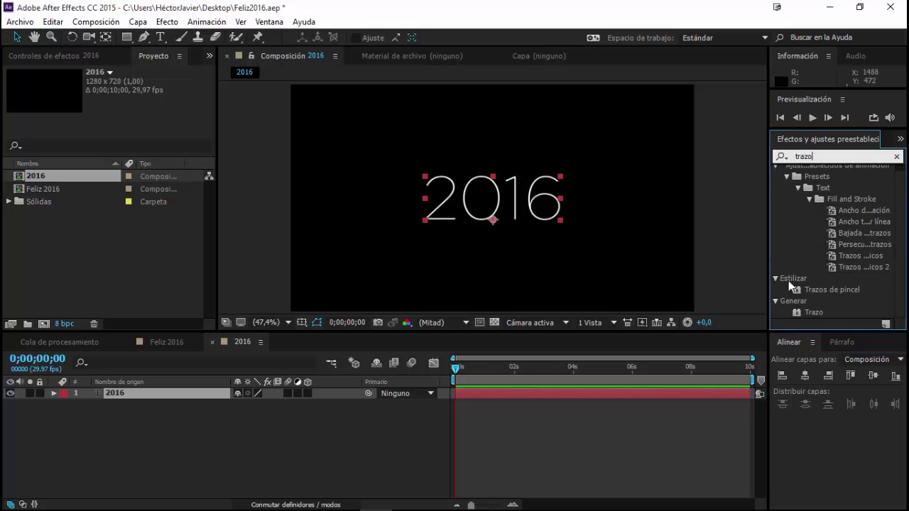
left_click(818, 313)
double_click(816, 312)
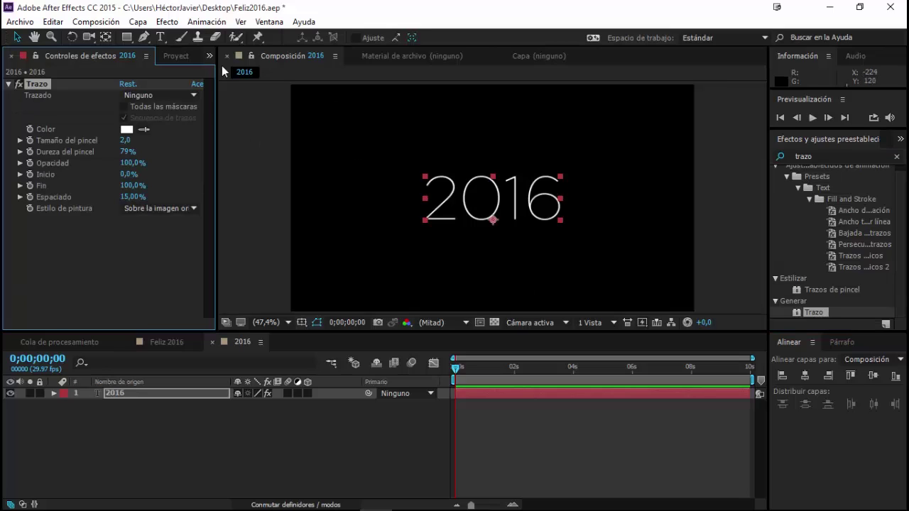
left_click(142, 38)
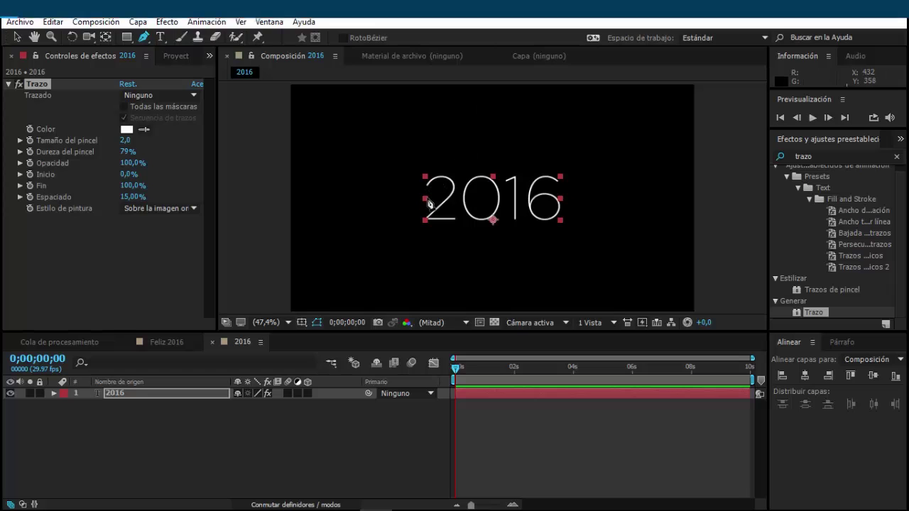
- Start the mask at the 2's tip, curving over its top, down to its bottom-left corner
scroll(411, 210, "up", 1)
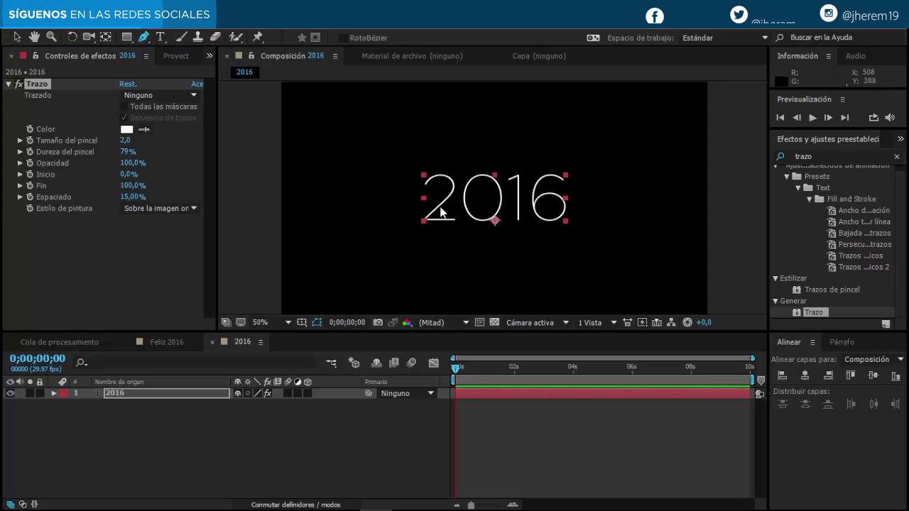
scroll(417, 203, "up", 3)
scroll(416, 149, "up", 2)
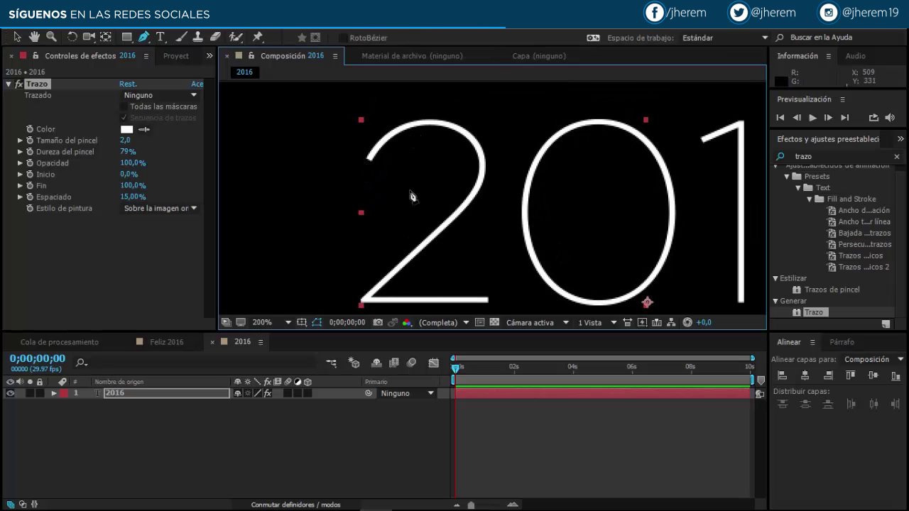
left_click_drag(362, 172, 384, 140)
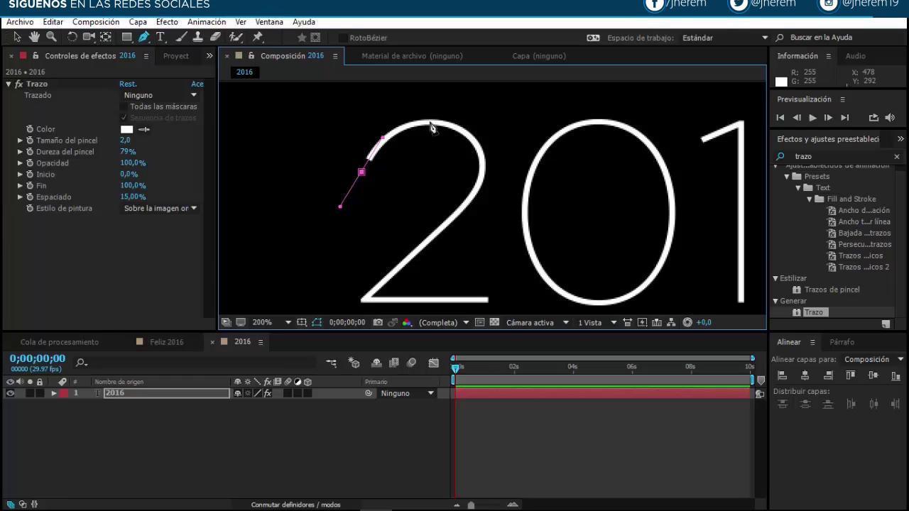
left_click_drag(429, 122, 460, 121)
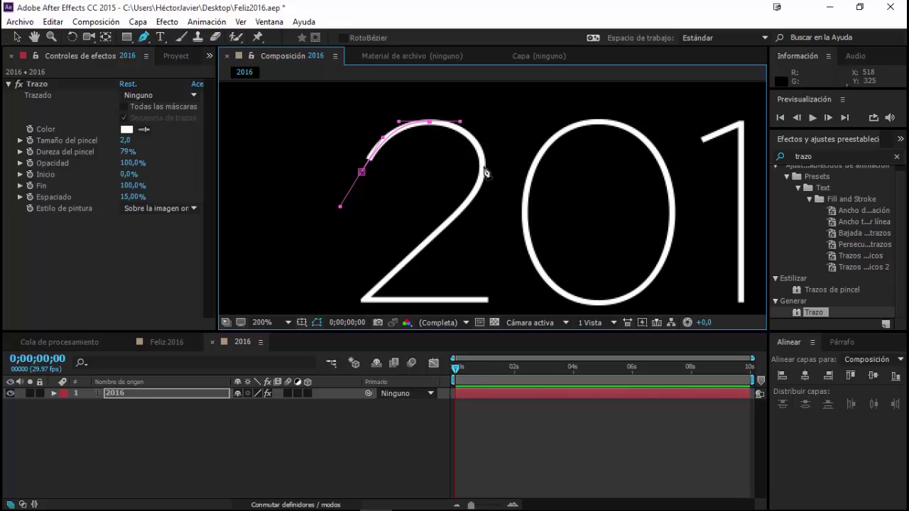
left_click_drag(483, 164, 482, 184)
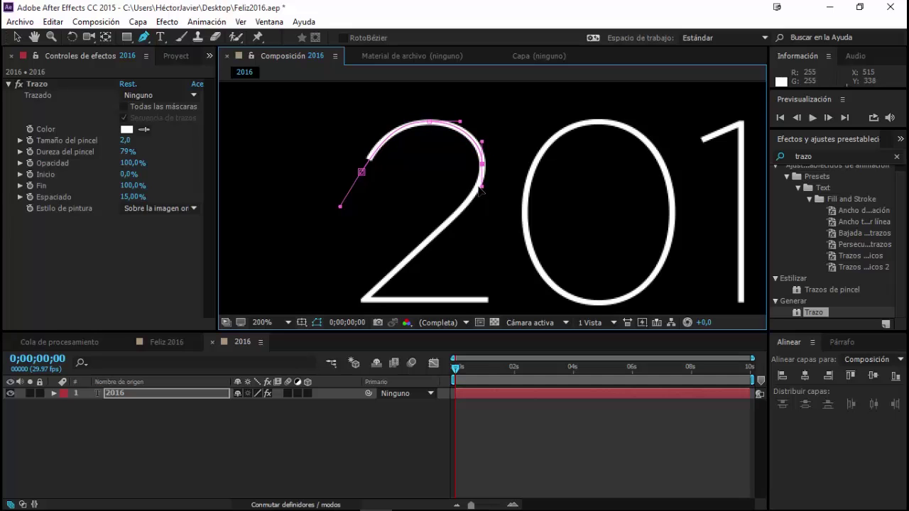
scroll(426, 227, "down", 2)
mouse_move(389, 273)
left_mouse_down()
mouse_move(348, 284)
mouse_move(388, 230)
mouse_move(436, 193)
left_mouse_up()
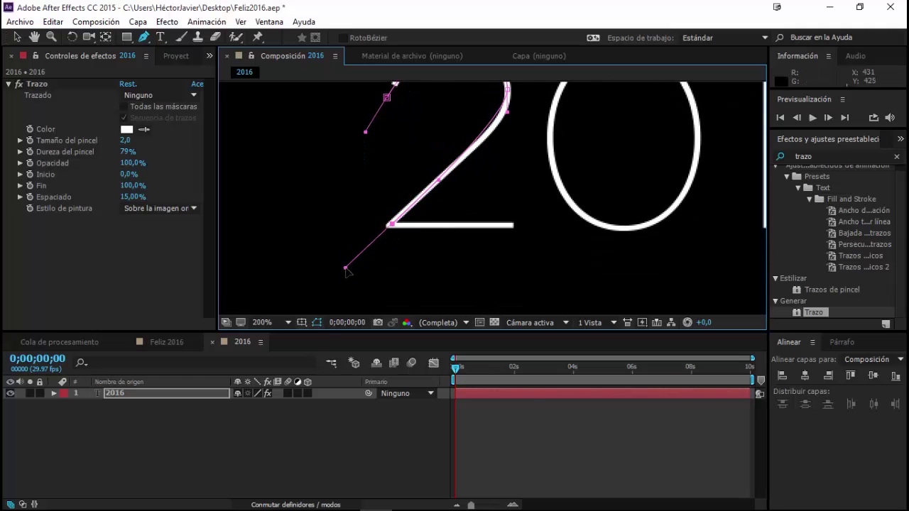
- Adjust the Bezier handles so the mask hugs the 2's diagonal and base
scroll(436, 193, "up", 2)
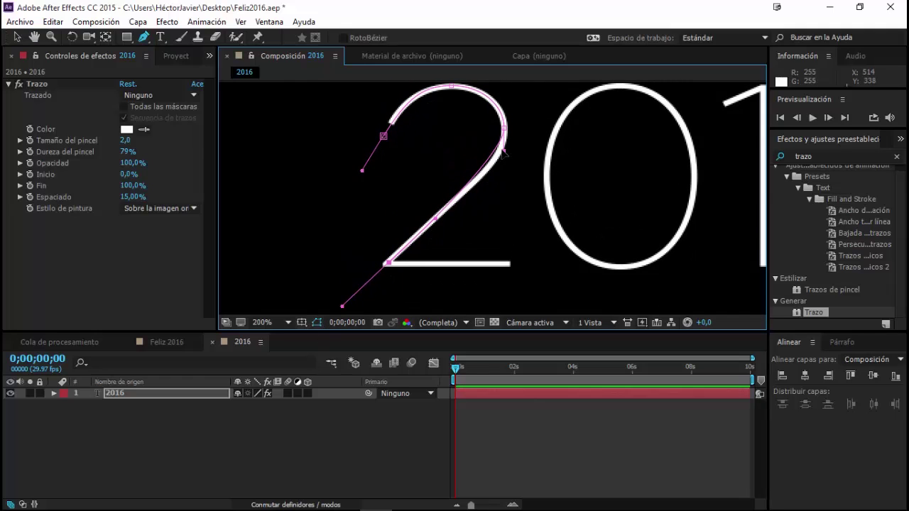
left_click_drag(505, 153, 504, 163)
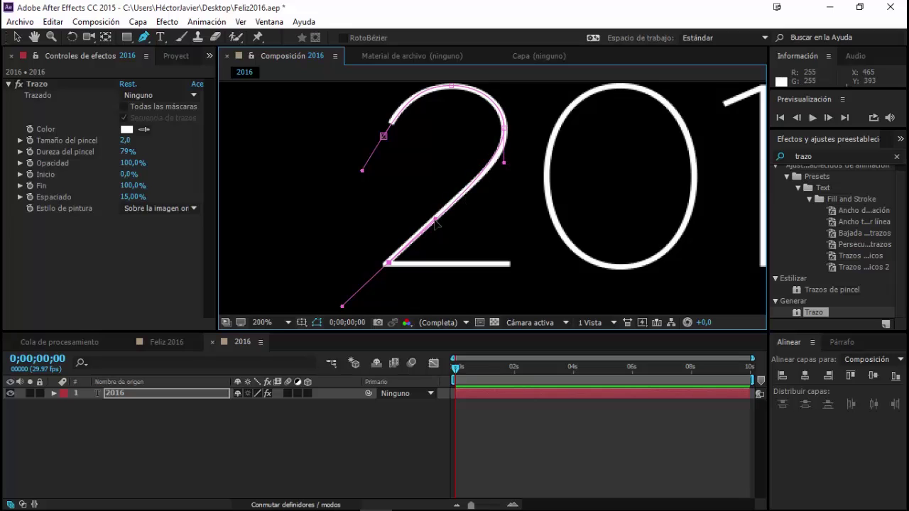
left_click_drag(433, 219, 436, 219)
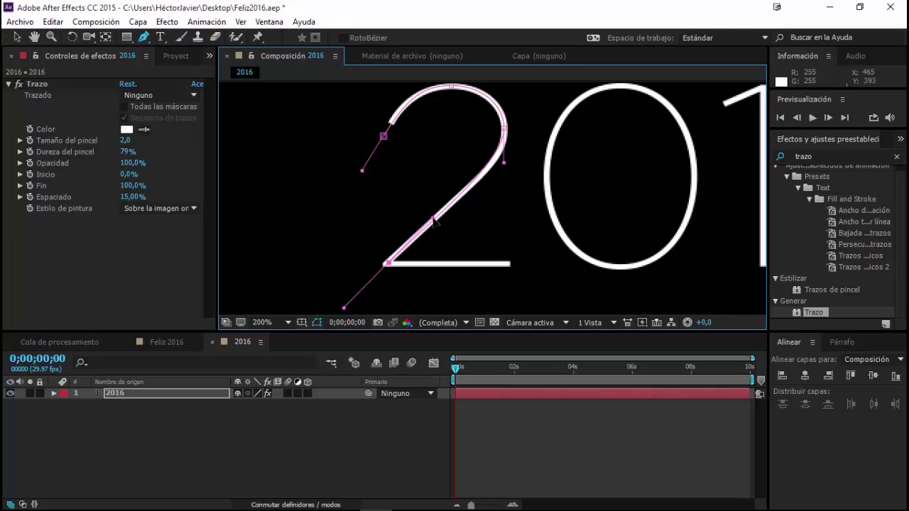
left_click_drag(504, 168, 507, 170)
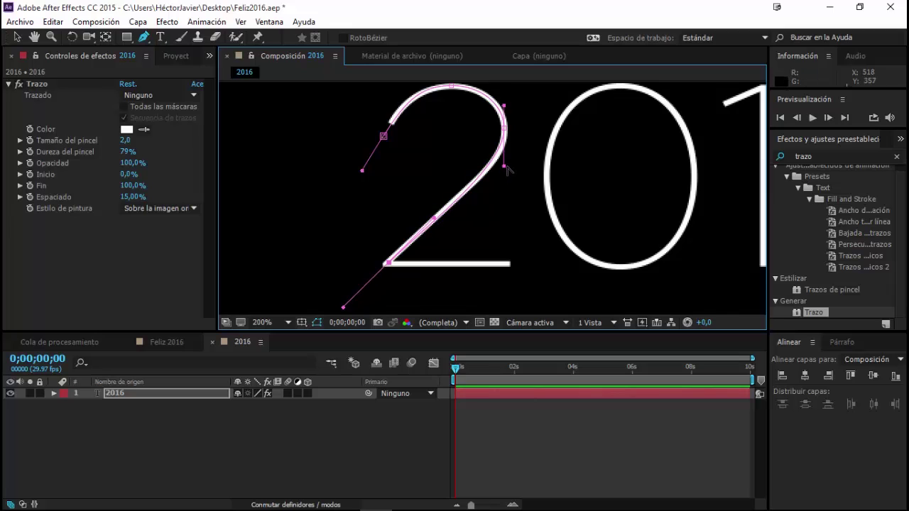
left_click_drag(509, 170, 511, 170)
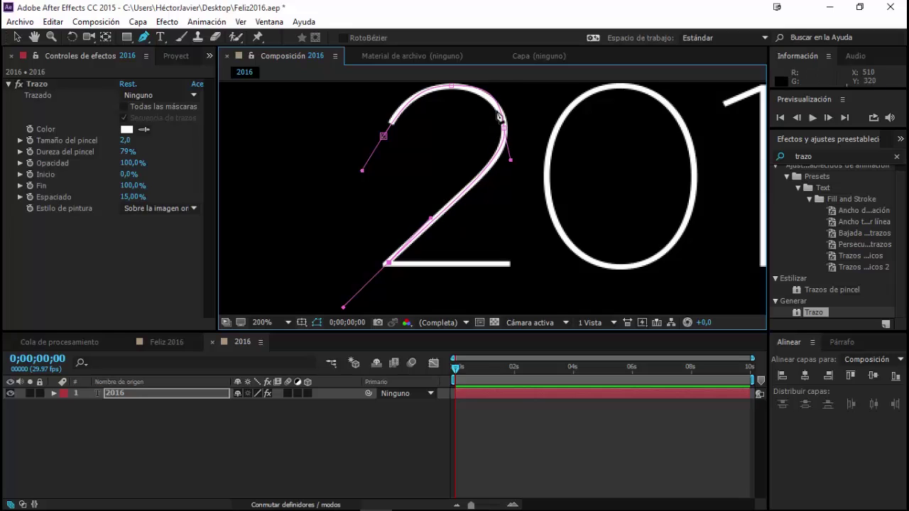
scroll(508, 128, "up", 3)
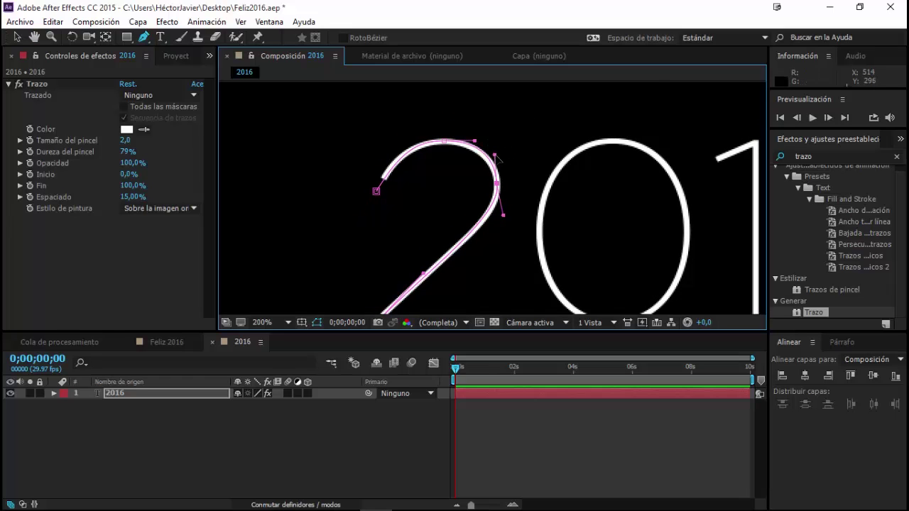
scroll(470, 178, "down", 3)
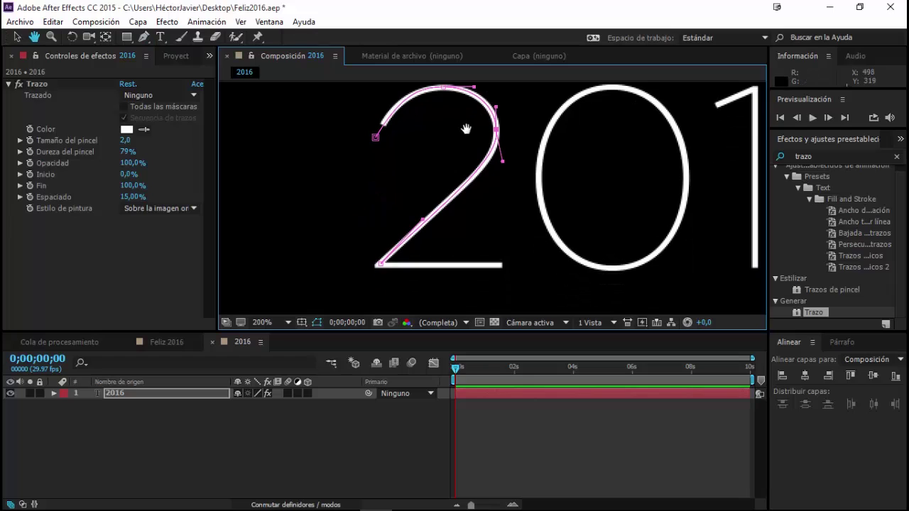
left_click_drag(378, 265, 333, 308)
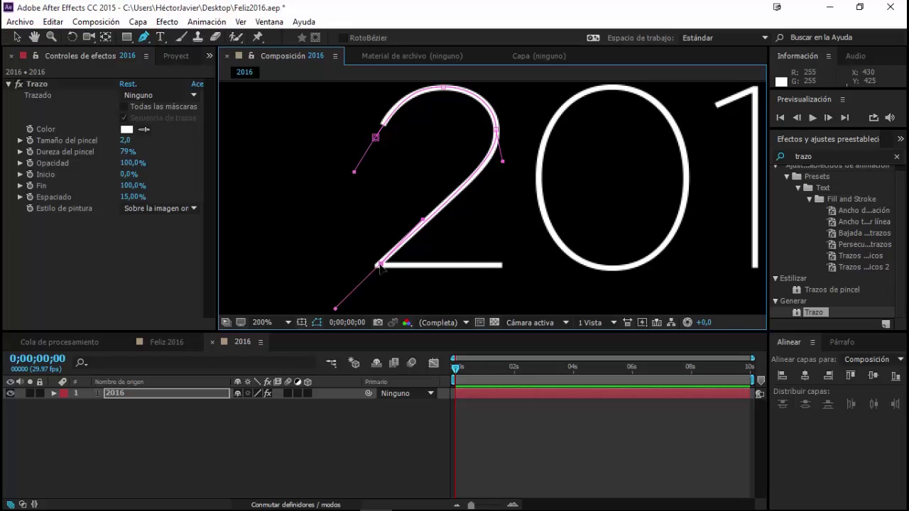
scroll(426, 248, "down", 2)
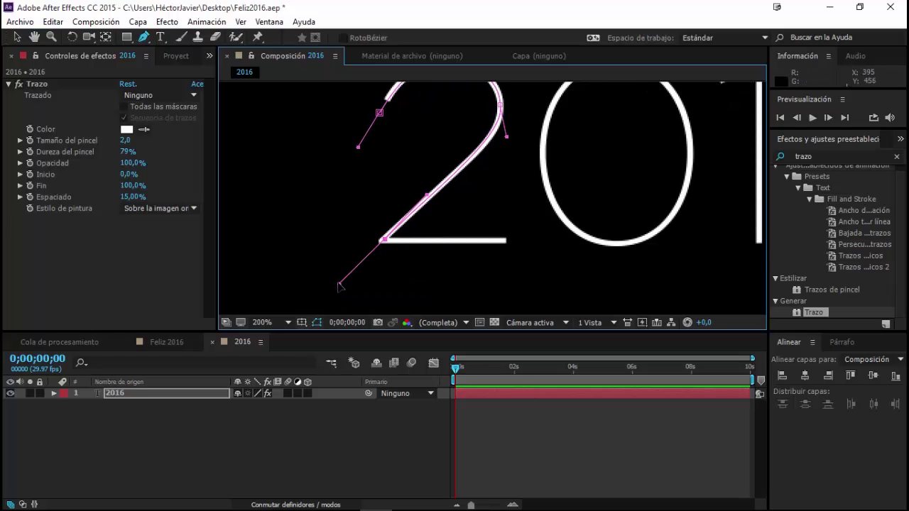
left_click_drag(341, 287, 406, 251)
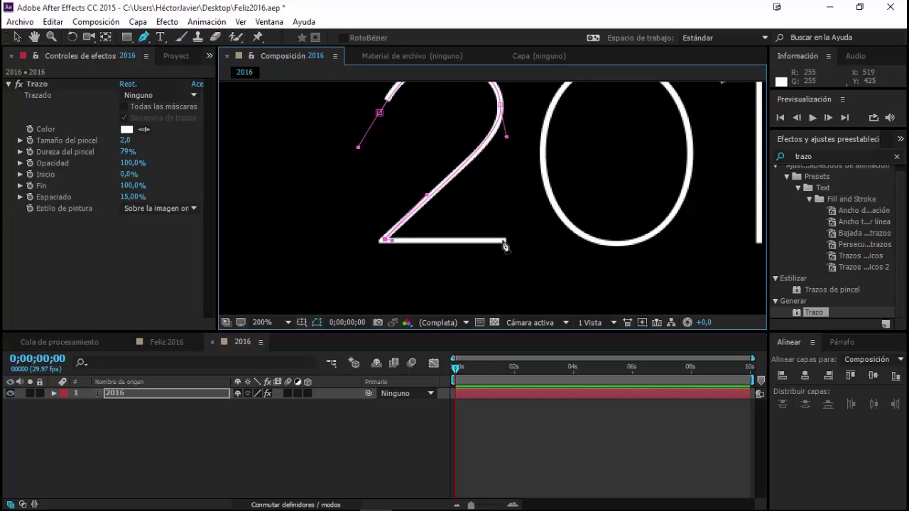
- Carry the mask from the 2 into the 0, over its top and down to its bottom
left_click_drag(535, 216, 487, 254)
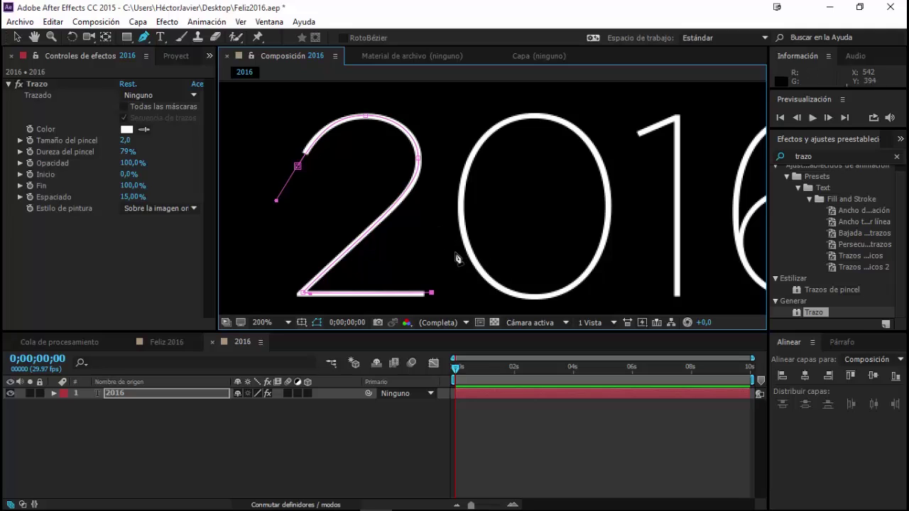
mouse_move(461, 208)
left_mouse_down()
mouse_move(461, 106)
mouse_move(460, 116)
left_mouse_up()
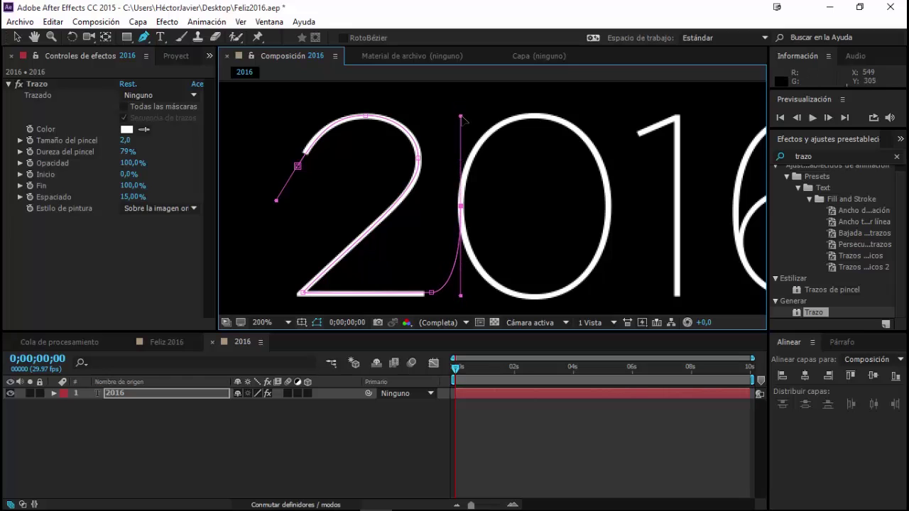
left_click_drag(423, 212, 415, 218)
key("ctrl+z")
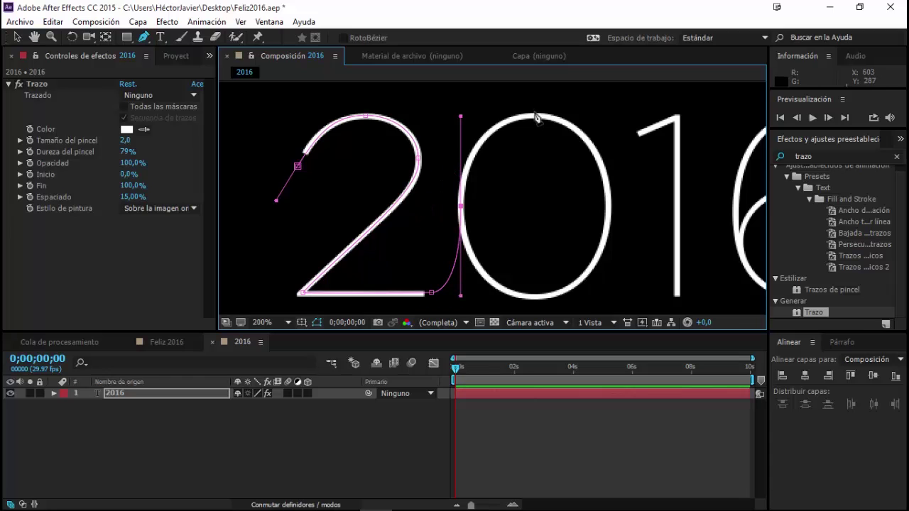
left_click(534, 116)
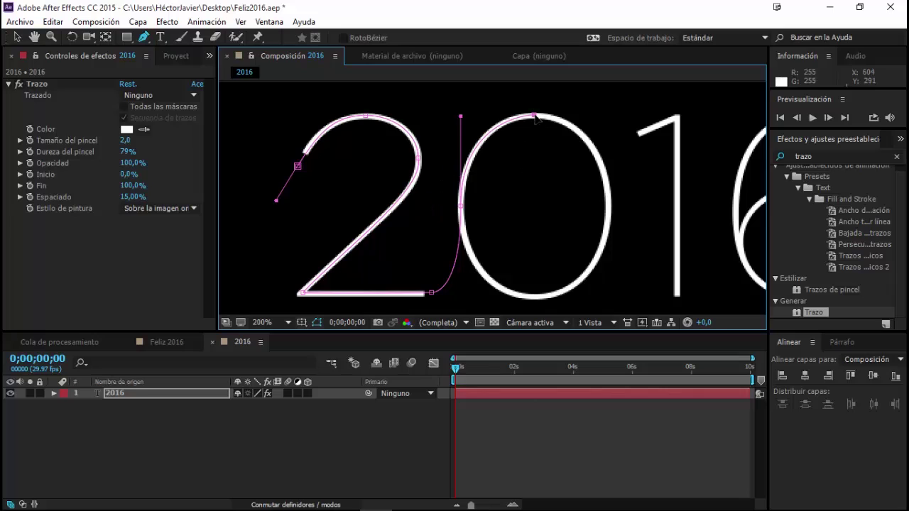
mouse_move(538, 119)
left_mouse_down()
mouse_move(547, 122)
mouse_move(539, 119)
left_mouse_up()
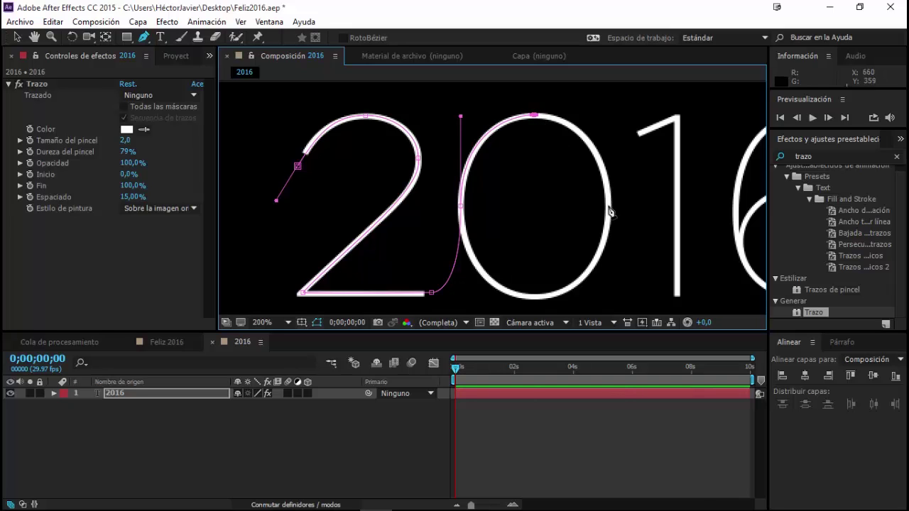
left_click_drag(607, 206, 606, 297)
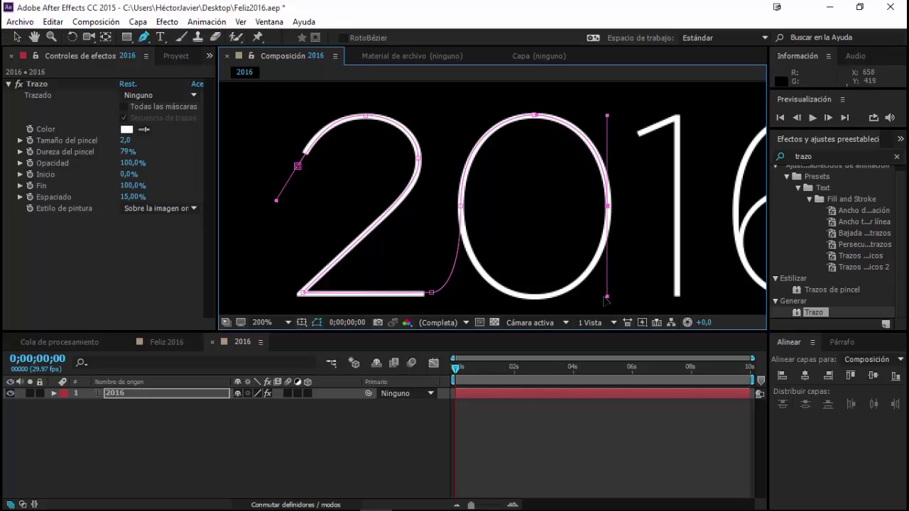
left_click_drag(525, 309, 466, 283)
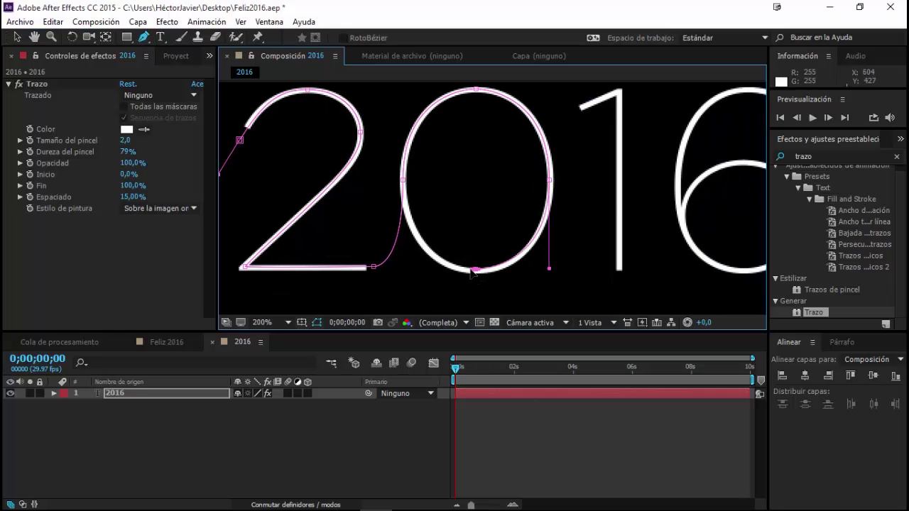
left_click_drag(475, 270, 464, 269)
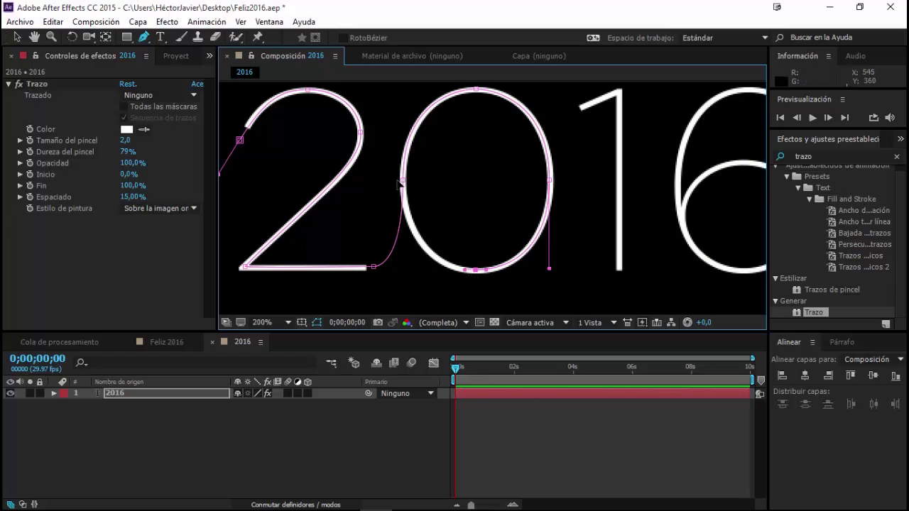
scroll(400, 185, "up", 2)
- Trace the 0's left side and bottom curve, then extend the mask toward the 1
left_click_drag(397, 182, 402, 104)
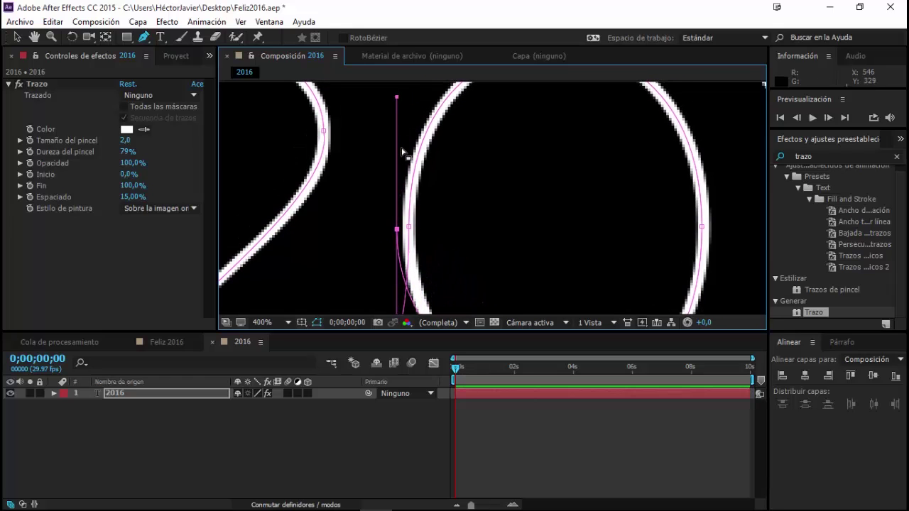
scroll(402, 152, "down", 2)
left_click_drag(398, 253, 402, 265)
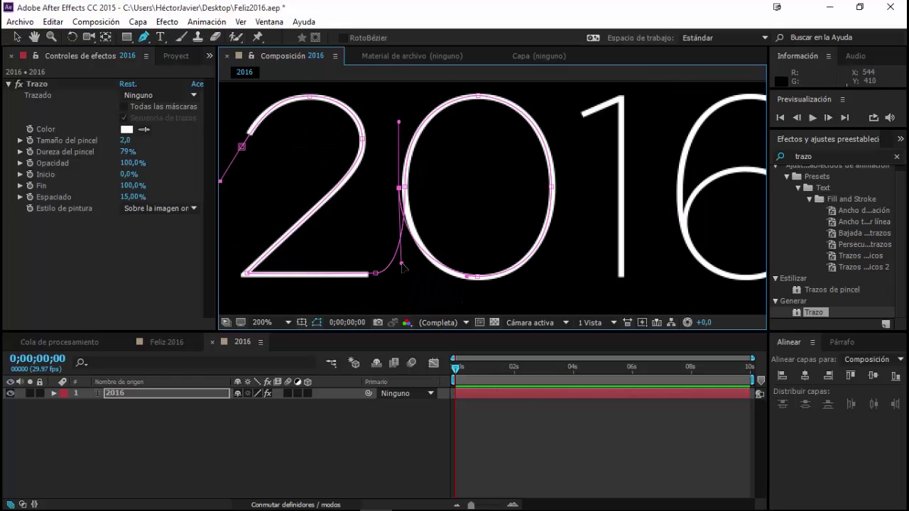
left_click_drag(402, 269, 471, 278)
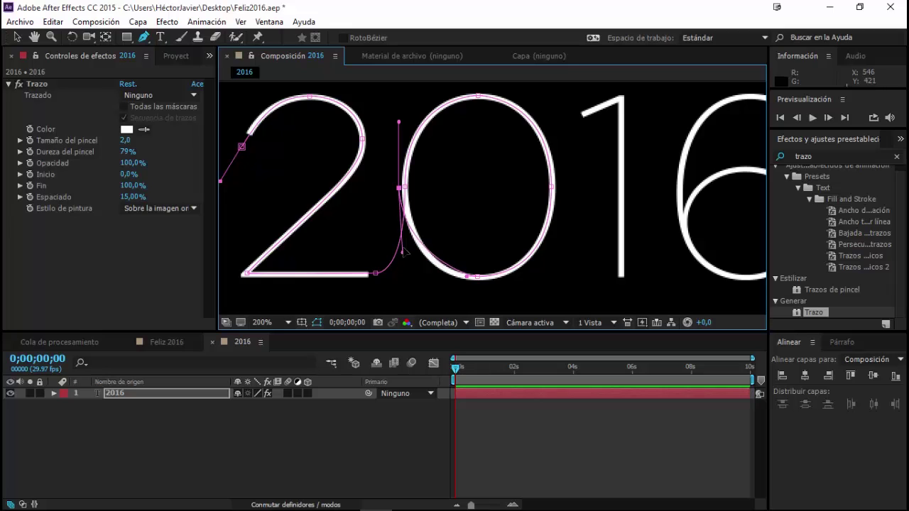
left_click_drag(467, 278, 417, 278)
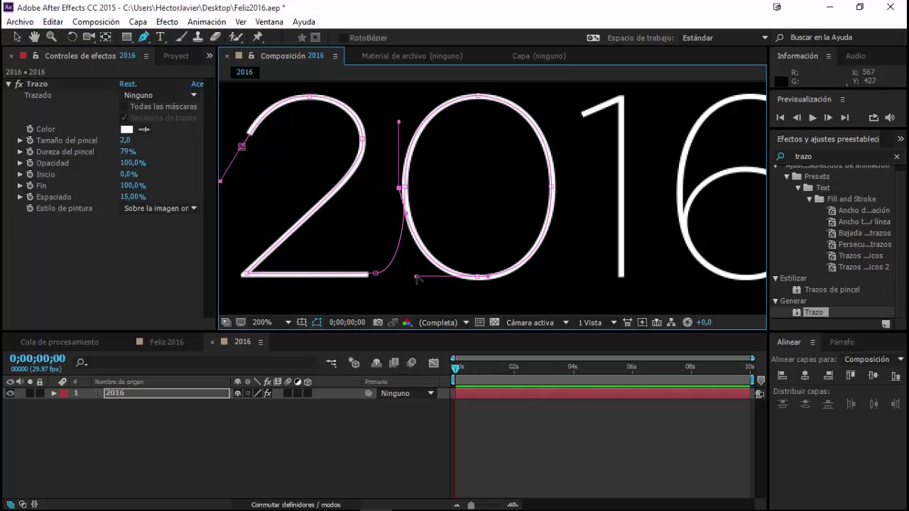
left_click_drag(462, 182, 428, 215)
mouse_move(526, 127)
left_mouse_down()
mouse_move(662, 250)
mouse_move(630, 261)
mouse_move(519, 151)
left_mouse_up()
- Add mask vertices at the 1's flag tip, its top, and its base
scroll(483, 208, "up", 1)
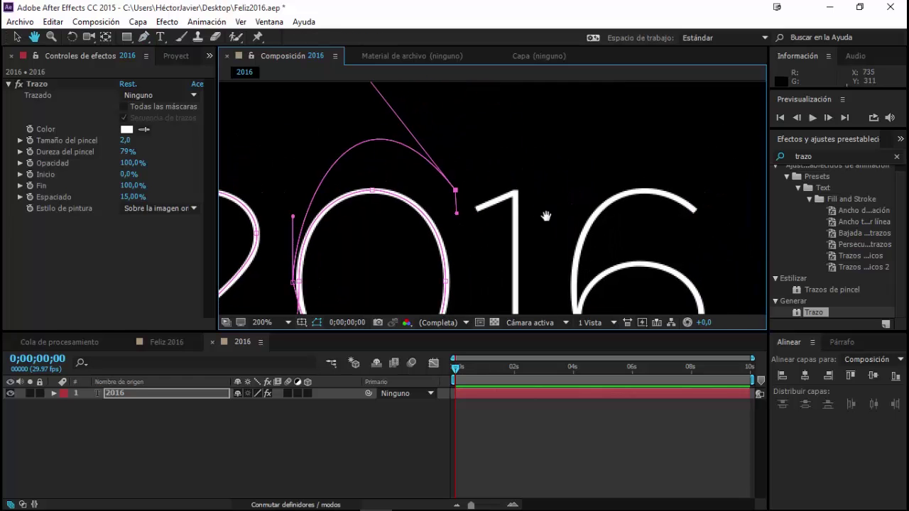
scroll(484, 207, "up", 1)
scroll(482, 209, "down", 2)
scroll(479, 213, "up", 2)
scroll(477, 216, "down", 2)
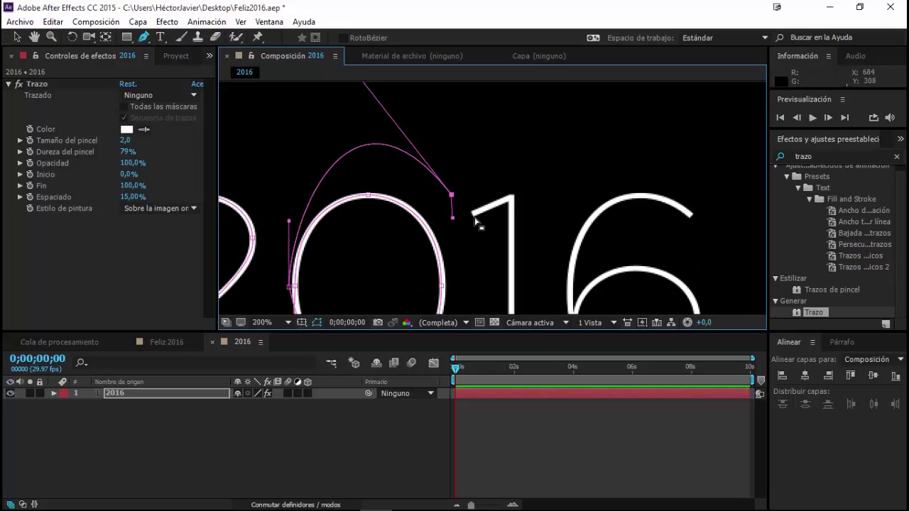
scroll(478, 222, "up", 2)
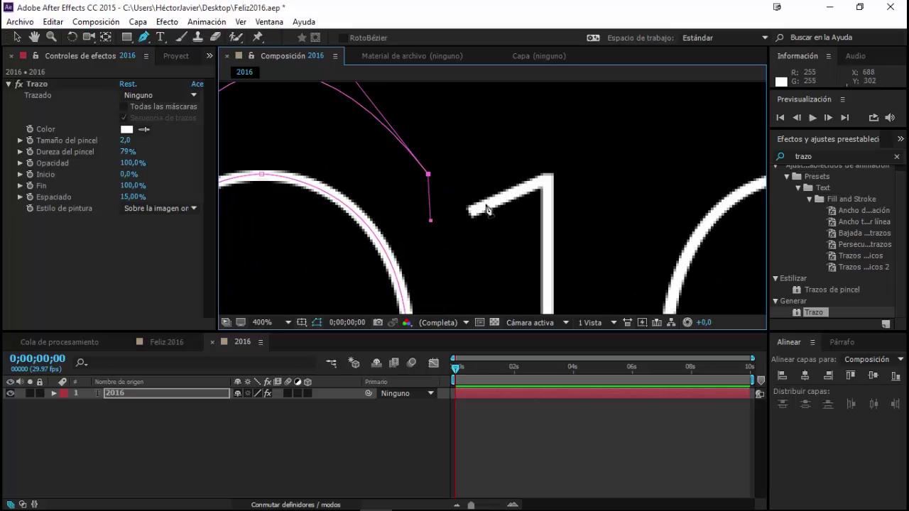
left_click_drag(486, 205, 520, 187)
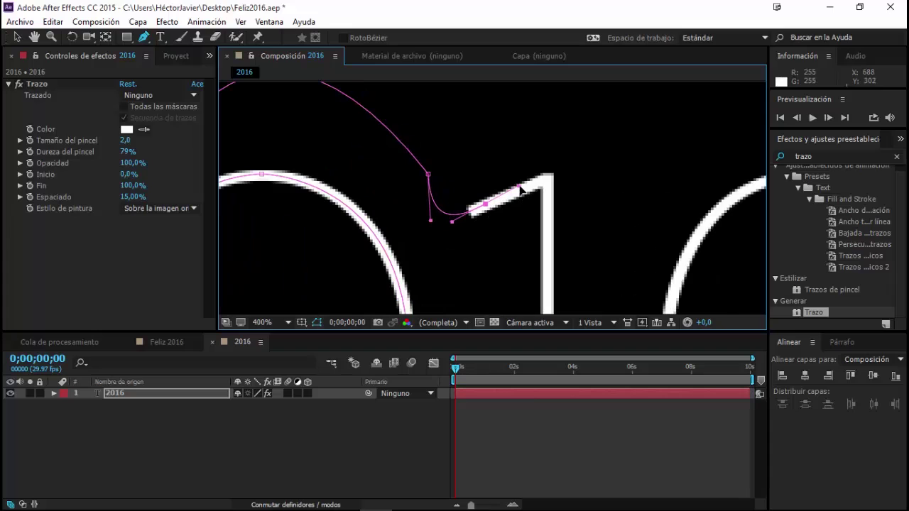
left_click(546, 178)
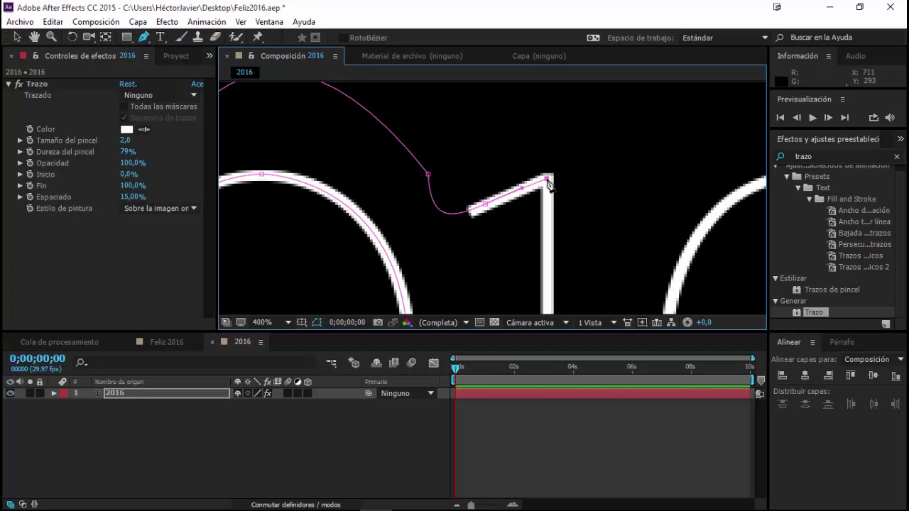
scroll(545, 183, "down", 1)
scroll(545, 183, "down", 2)
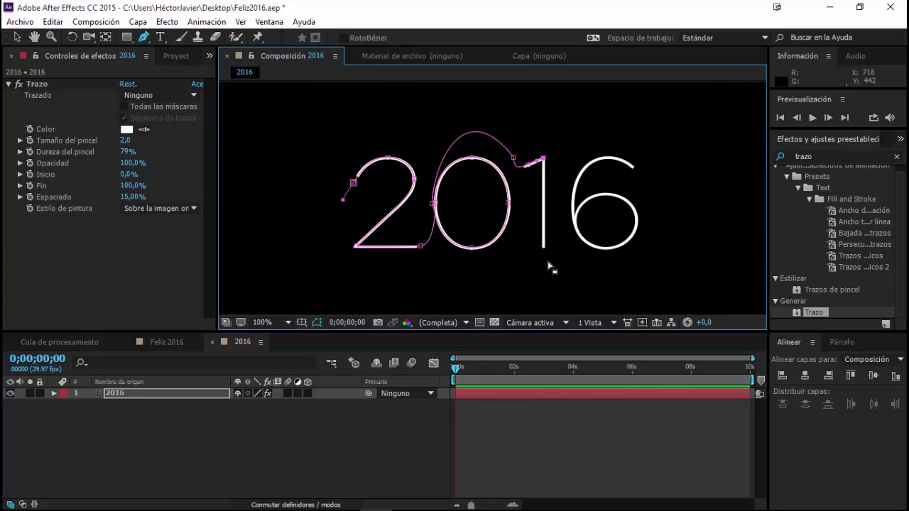
scroll(548, 264, "up", 2)
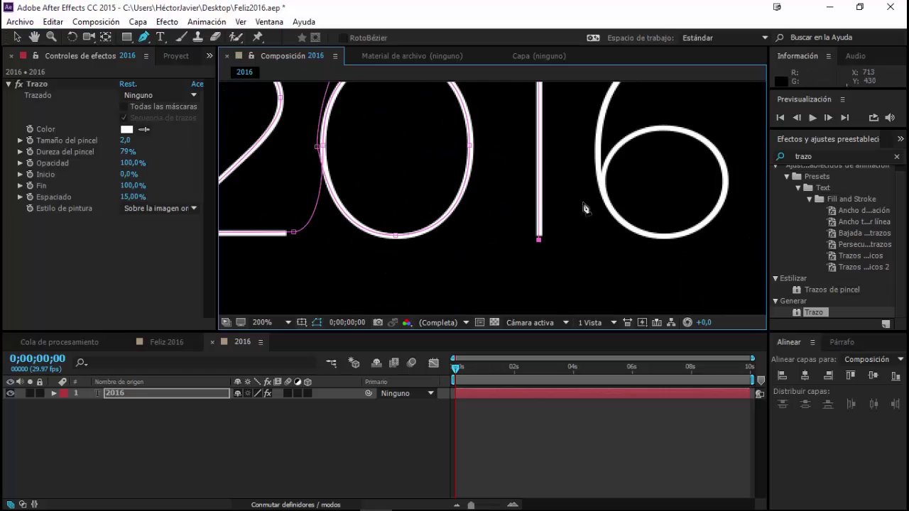
left_click(522, 285)
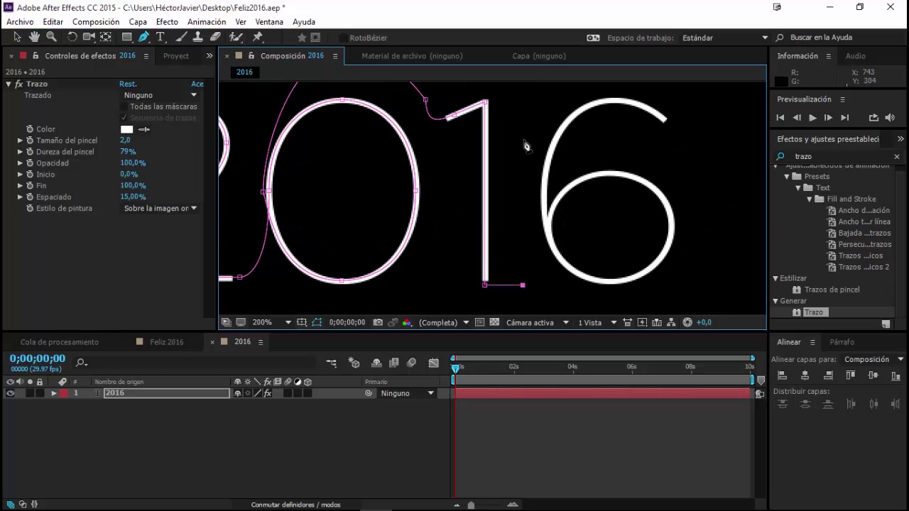
- Continue the mask over the 6's top arc and down its left side to the bottom
left_click_drag(544, 98, 604, 96)
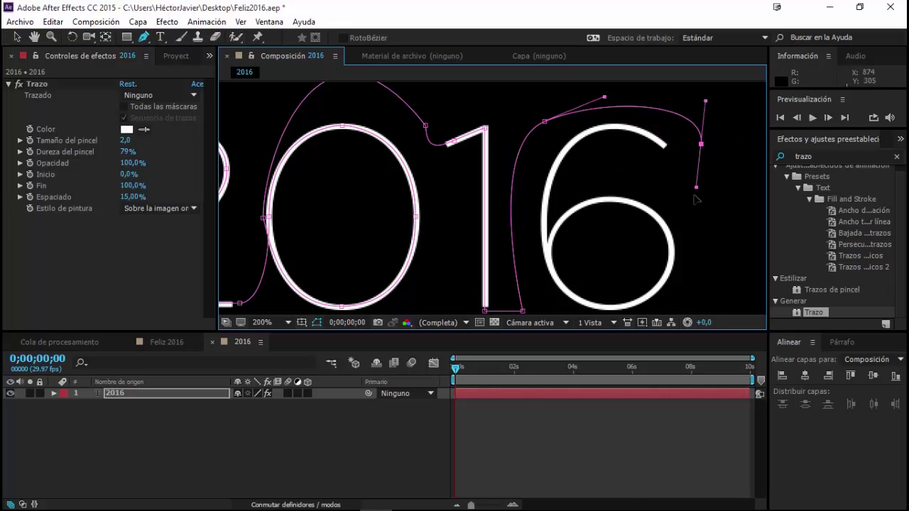
scroll(650, 160, "up", 2)
mouse_move(667, 156)
left_mouse_down()
mouse_move(591, 208)
mouse_move(555, 175)
left_mouse_up()
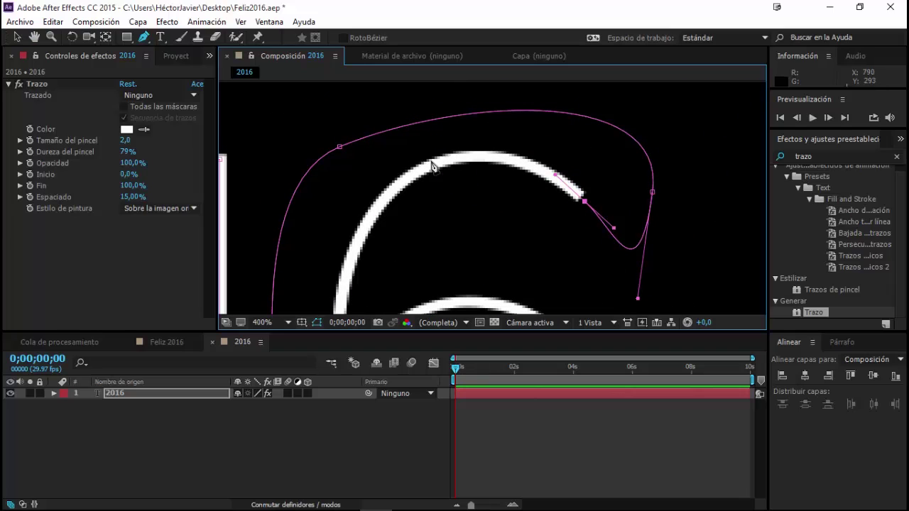
left_click_drag(477, 156, 435, 157)
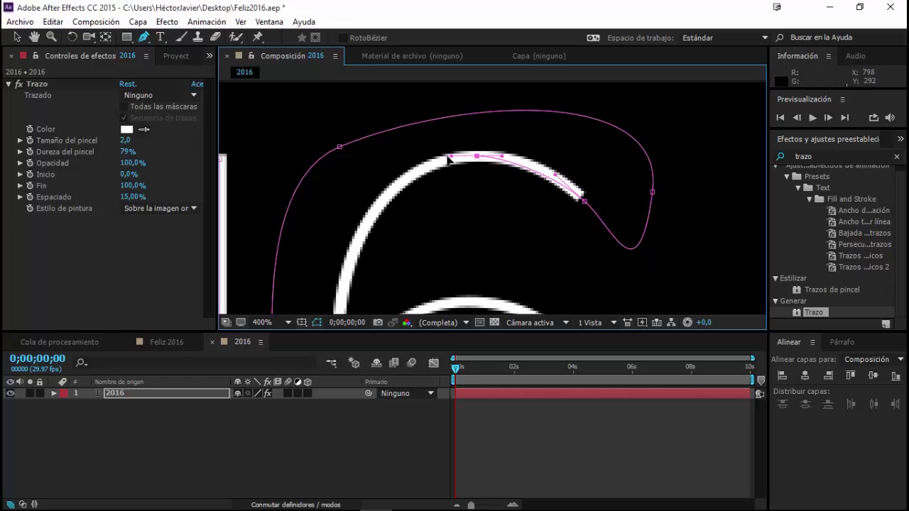
scroll(438, 177, "down", 2)
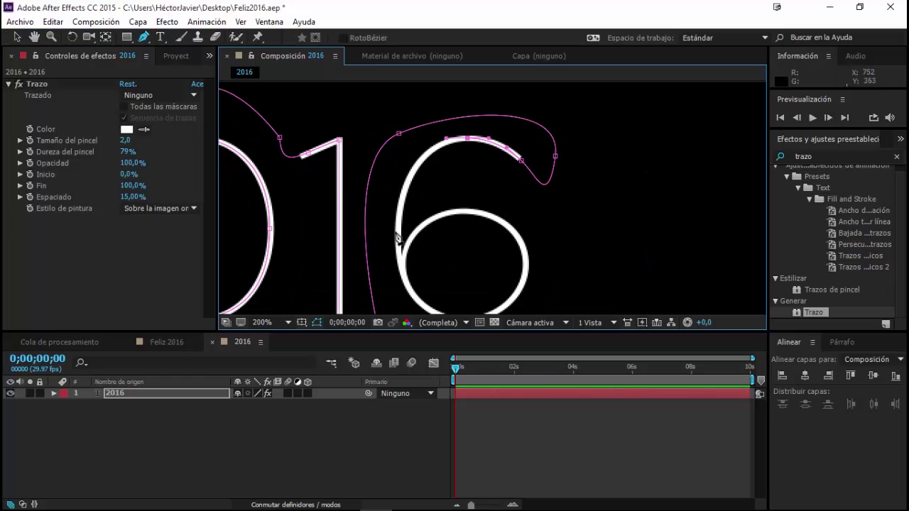
left_click_drag(398, 234, 401, 292)
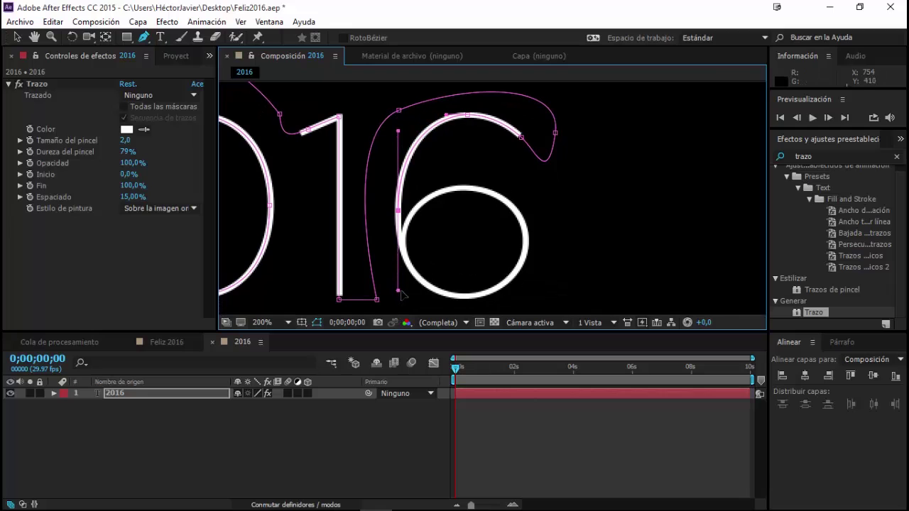
left_click(462, 296)
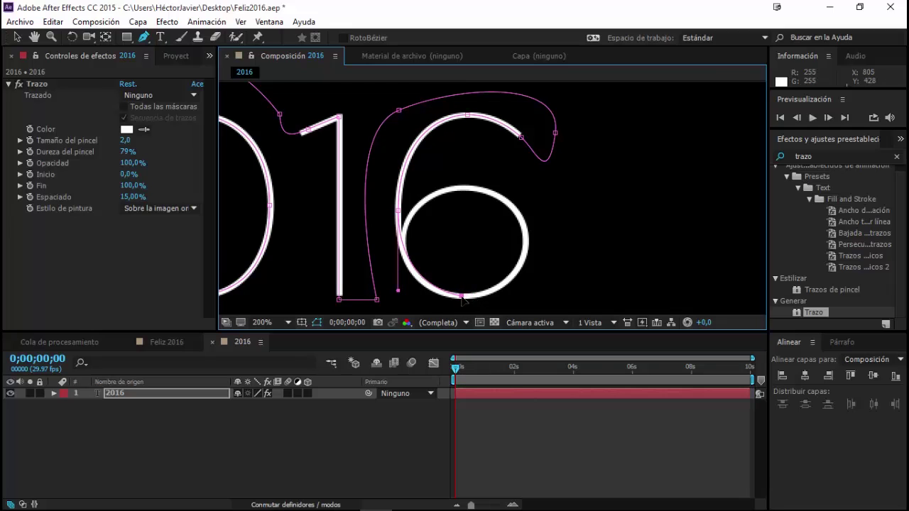
key("ctrl+z")
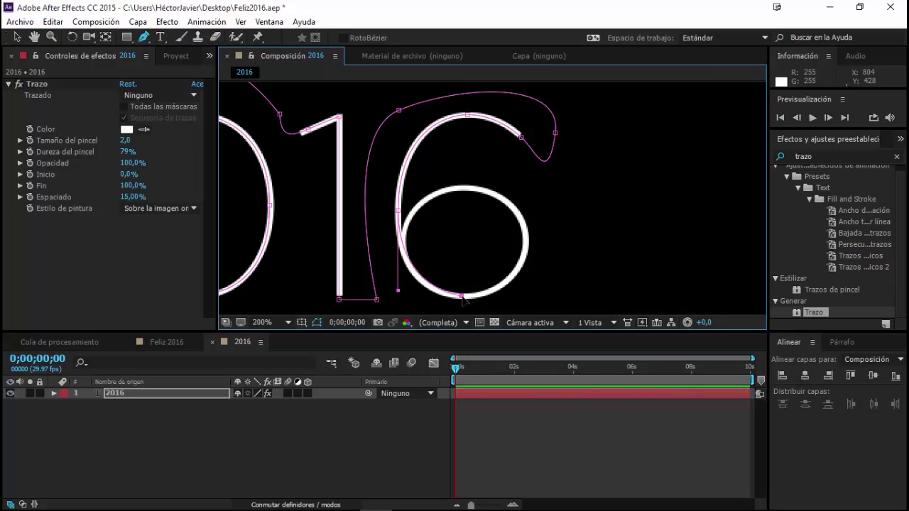
left_click_drag(462, 296, 481, 293)
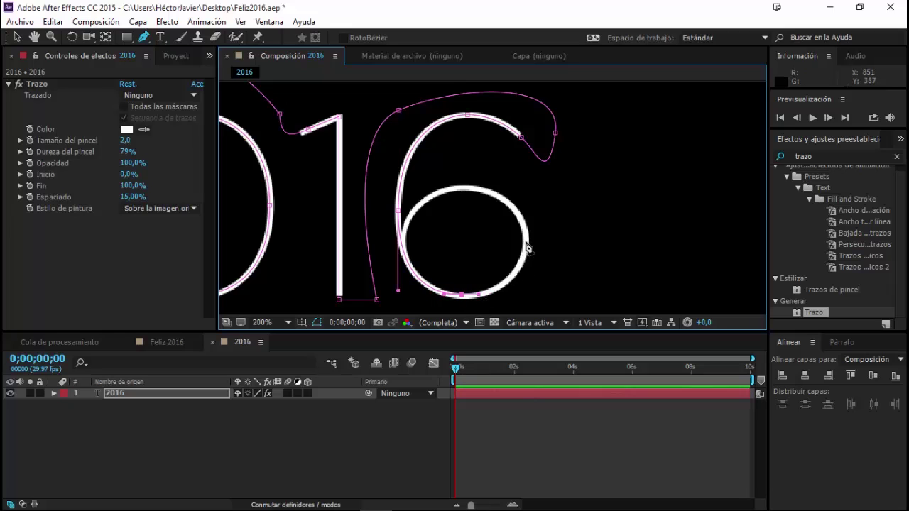
- Trace the 6's inner loop with curved points and refine its upper-left vertex
left_click_drag(525, 242, 529, 203)
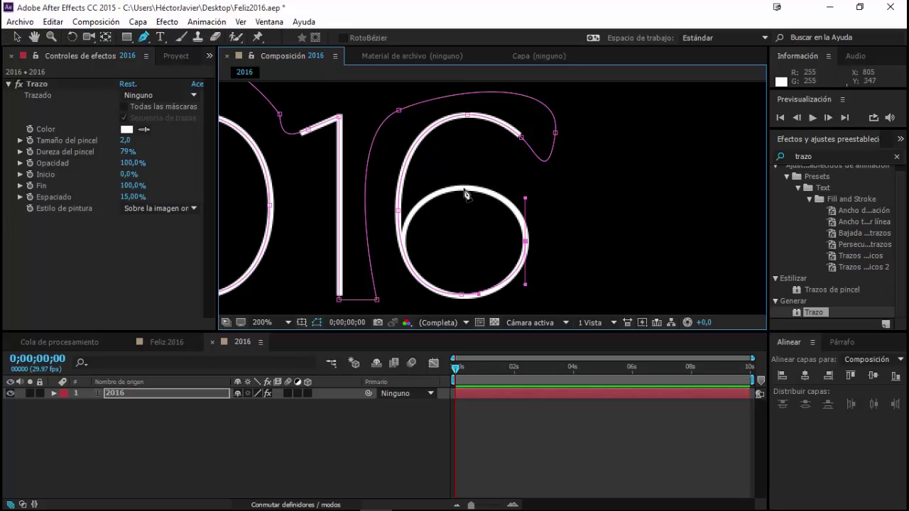
left_click_drag(464, 189, 440, 189)
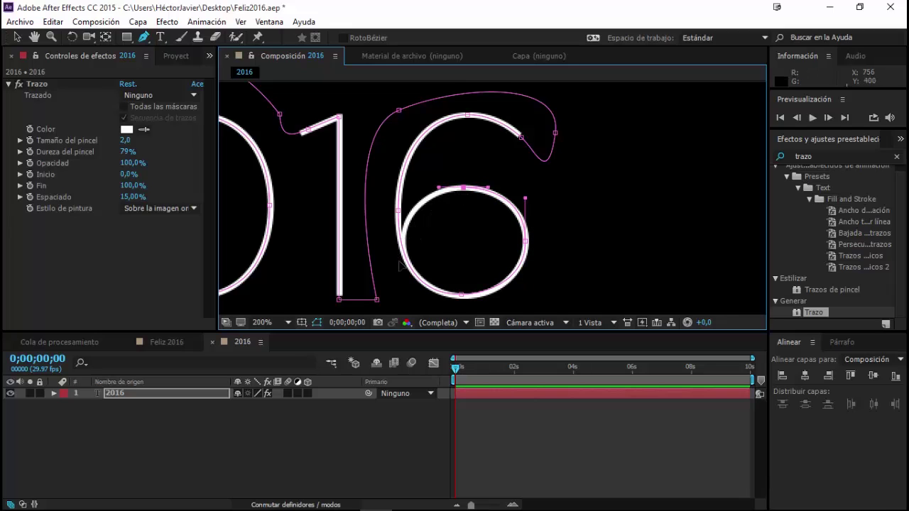
scroll(399, 255, "down", 1)
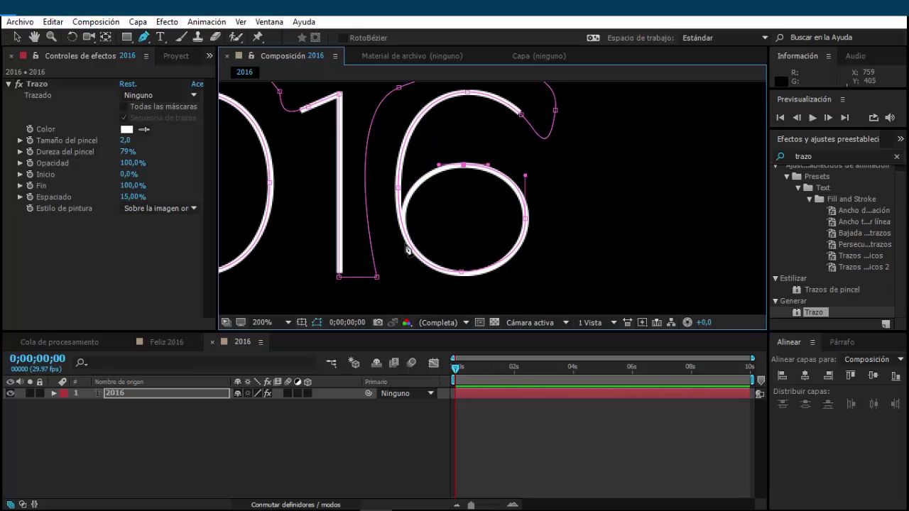
mouse_move(403, 243)
left_mouse_down()
mouse_move(404, 315)
mouse_move(405, 284)
left_mouse_up()
scroll(404, 312, "down", 1)
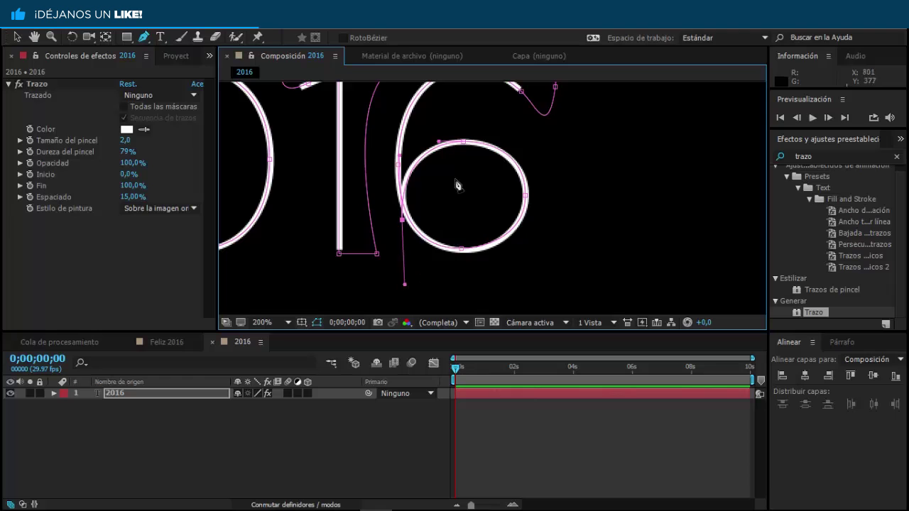
scroll(431, 151, "up", 2)
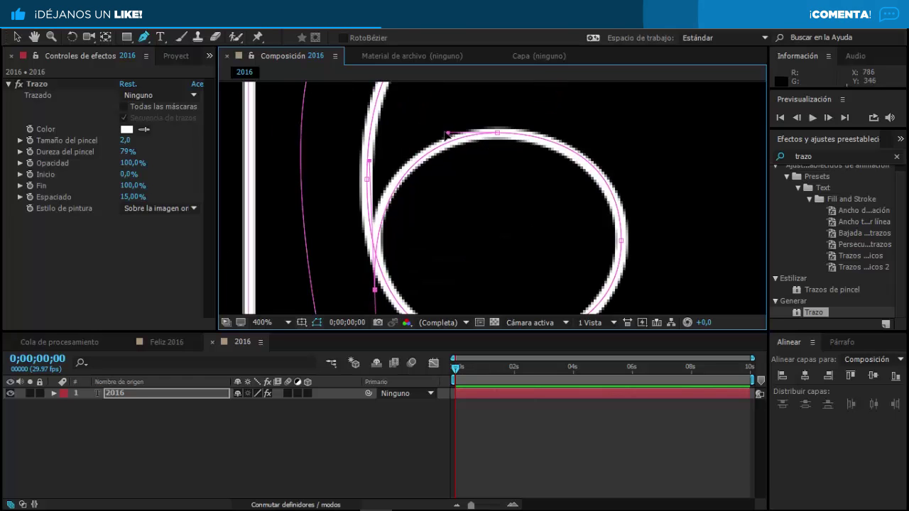
left_click_drag(434, 205, 423, 197)
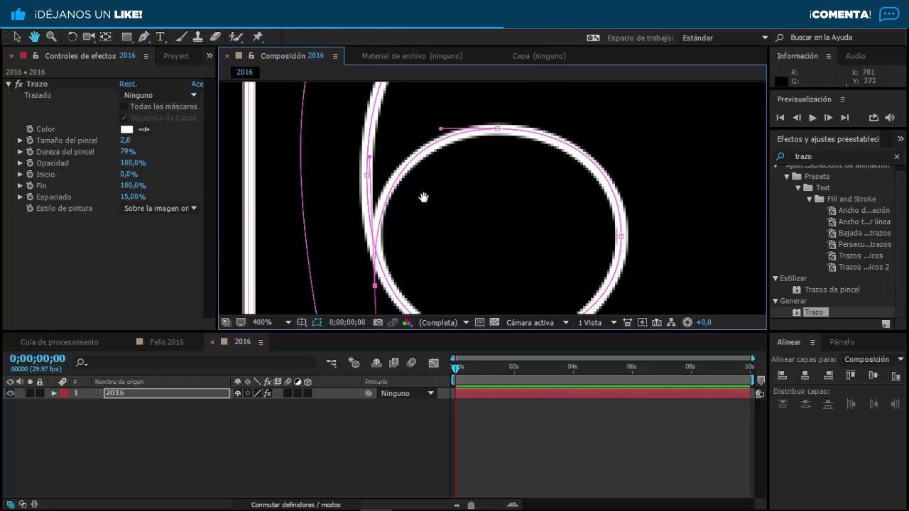
key("g")
mouse_move(370, 158)
left_mouse_down()
mouse_move(360, 168)
mouse_move(395, 121)
left_mouse_up()
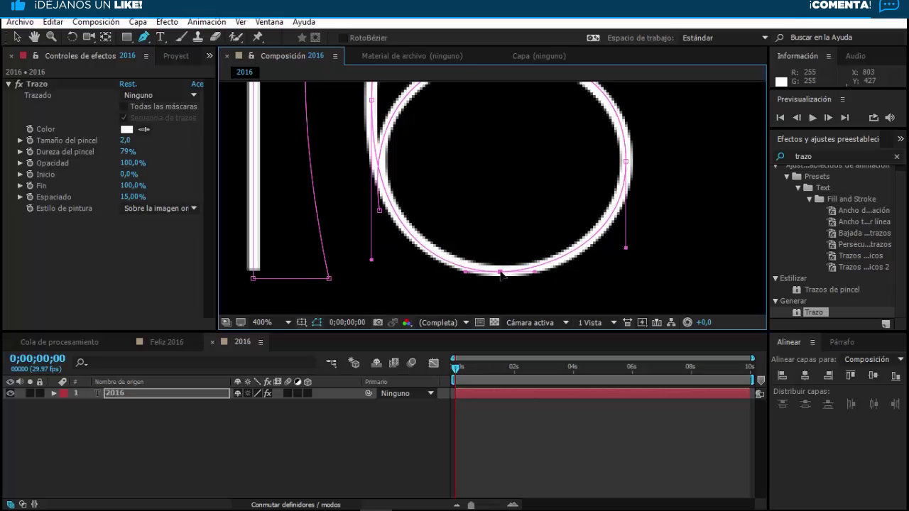
scroll(540, 234, "up", 5)
scroll(519, 210, "up", 2)
scroll(507, 229, "down", 1)
scroll(426, 227, "down", 1)
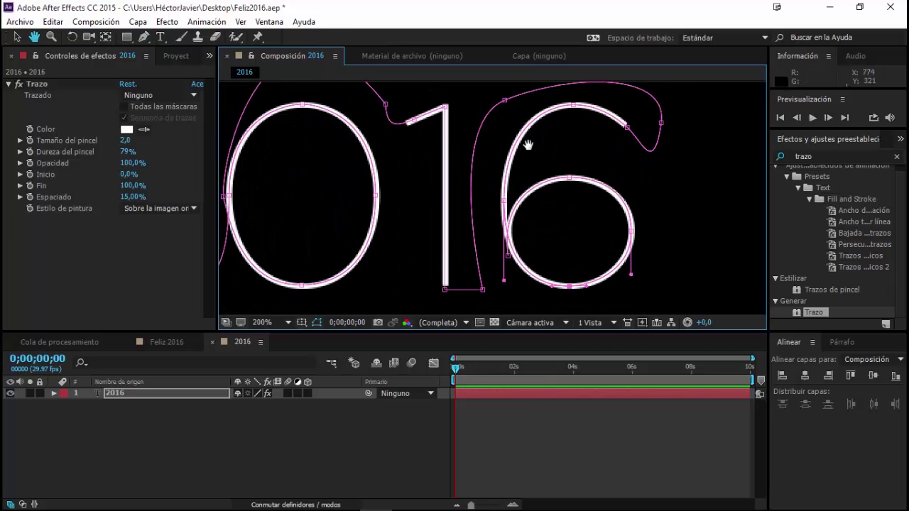
scroll(529, 144, "down", 1)
scroll(532, 196, "down", 1)
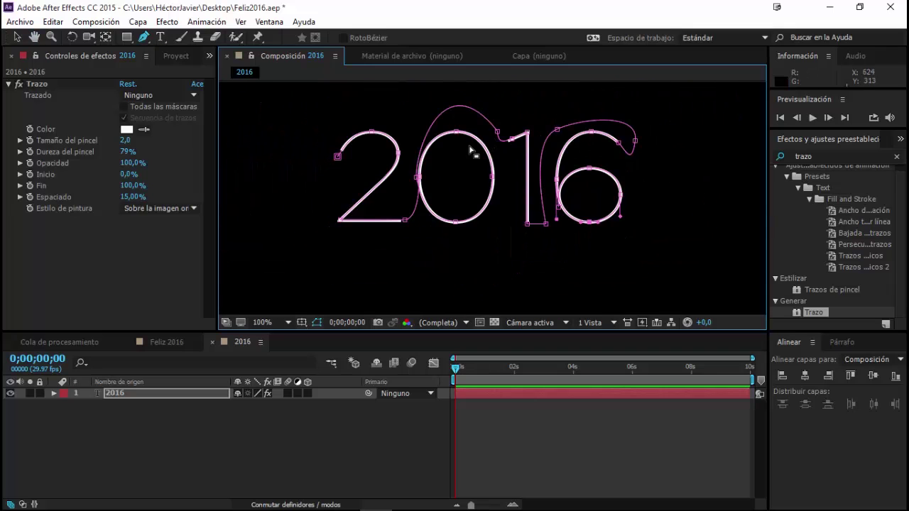
- Set the Trazo effect's Trazado path to Máscara 1
scroll(471, 152, "up", 1)
left_click_drag(339, 213, 445, 220)
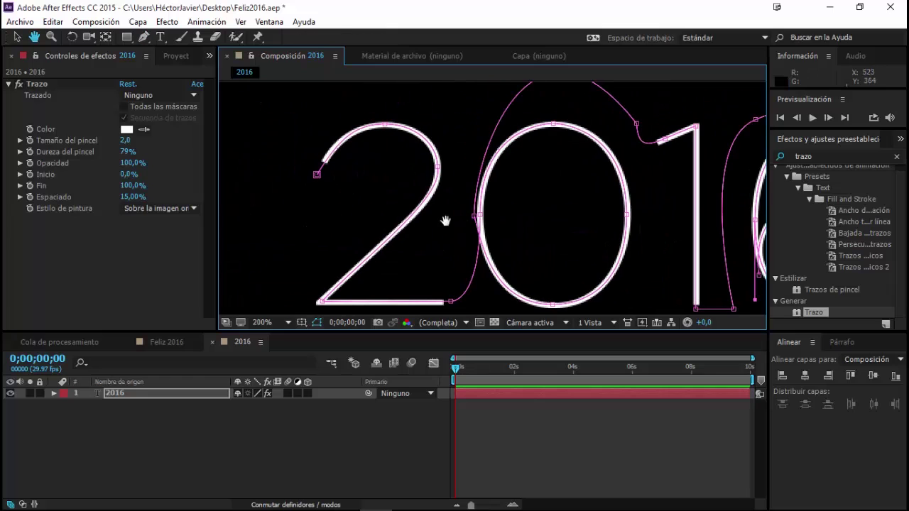
scroll(450, 227, "down", 1)
left_click_drag(586, 206, 524, 191)
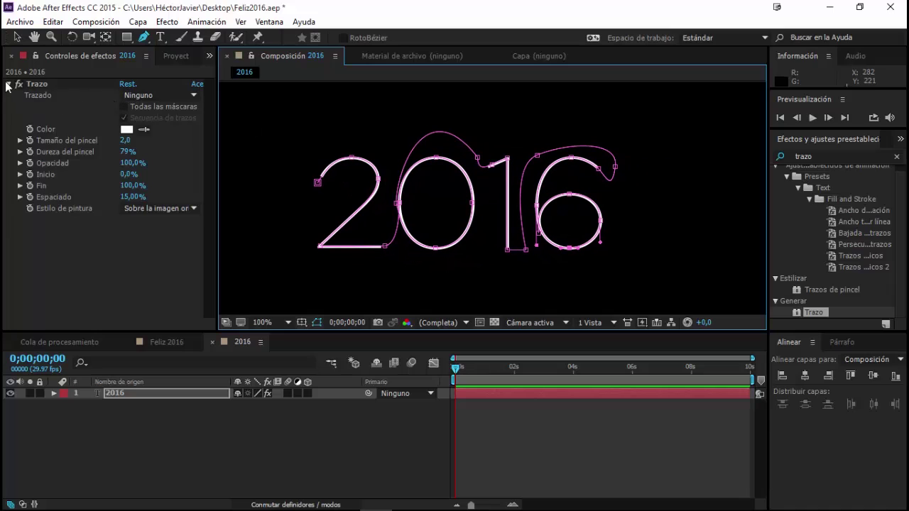
left_click(152, 95)
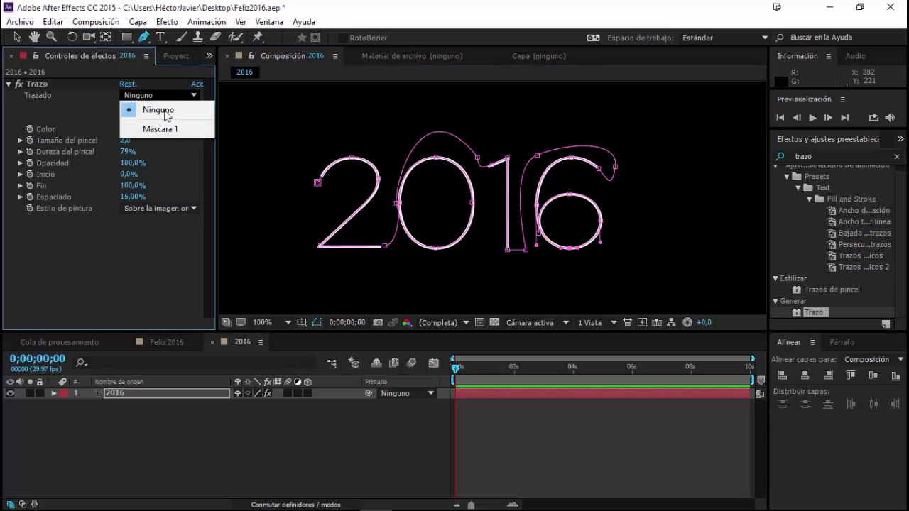
left_click(158, 128)
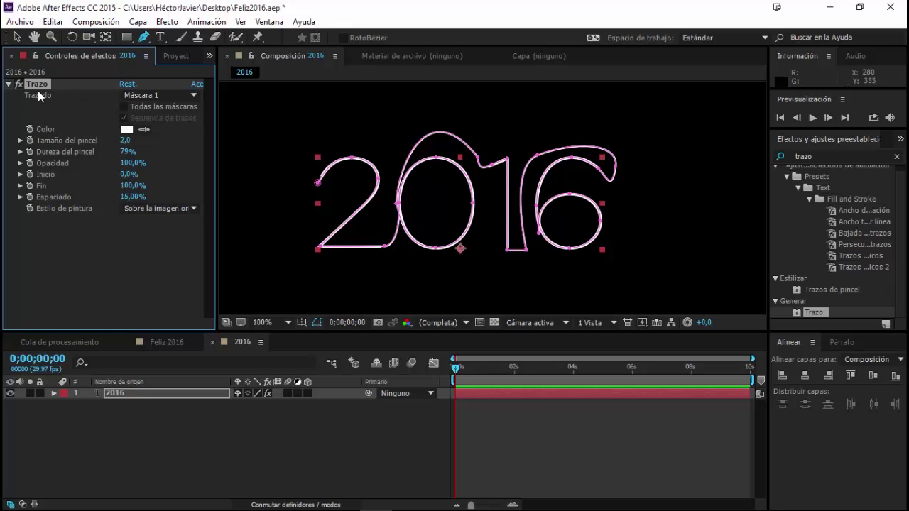
left_click(126, 129)
- Make the stroke red (FF0000) with a brush size of 5
type("FF0000")
left_click(616, 215)
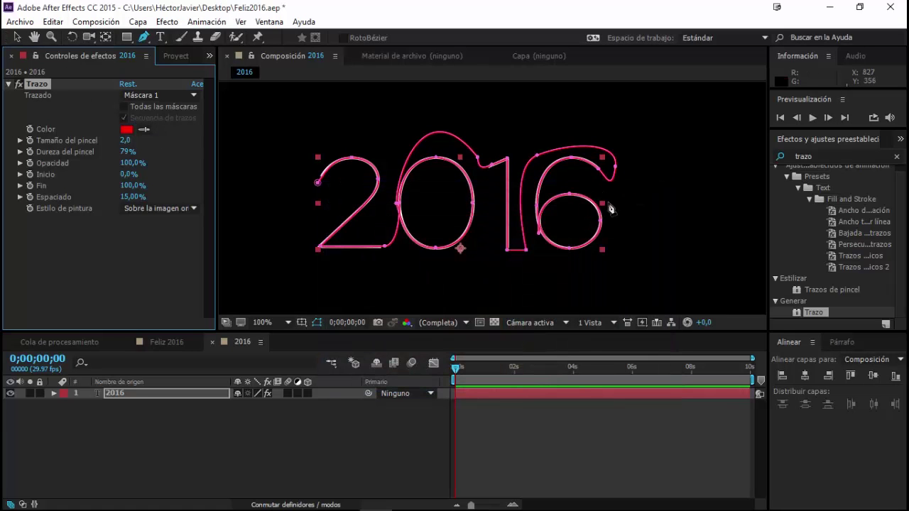
left_click(126, 142)
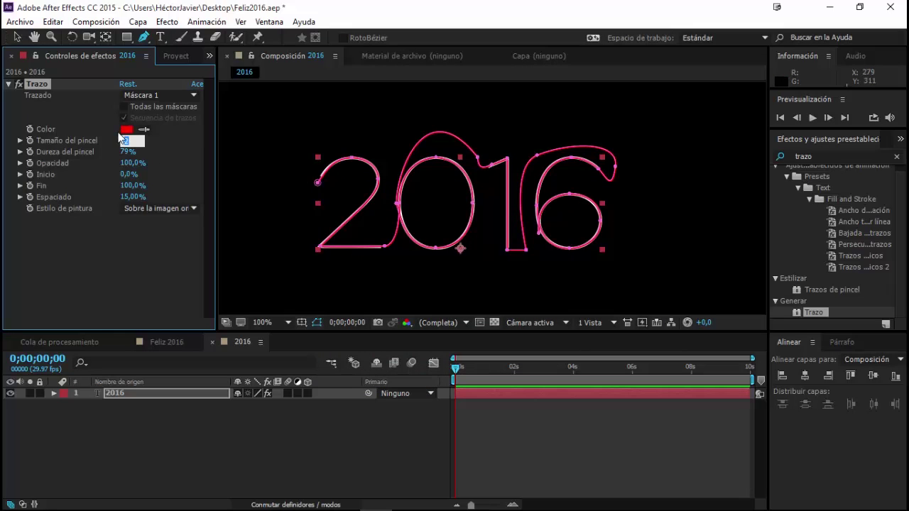
type("5")
key("Return")
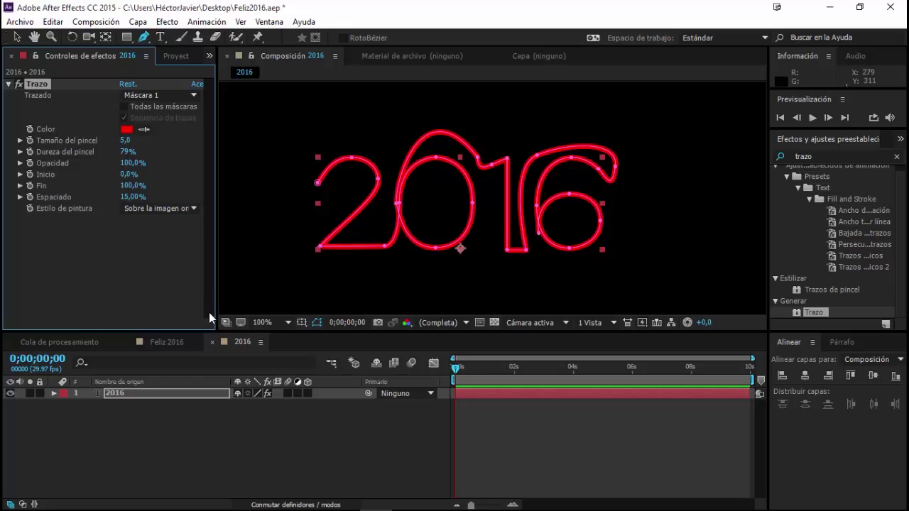
- Set paint style to Revelar imagen original, test Fin, then scrub the Feliz 2016 composition
left_click(171, 208)
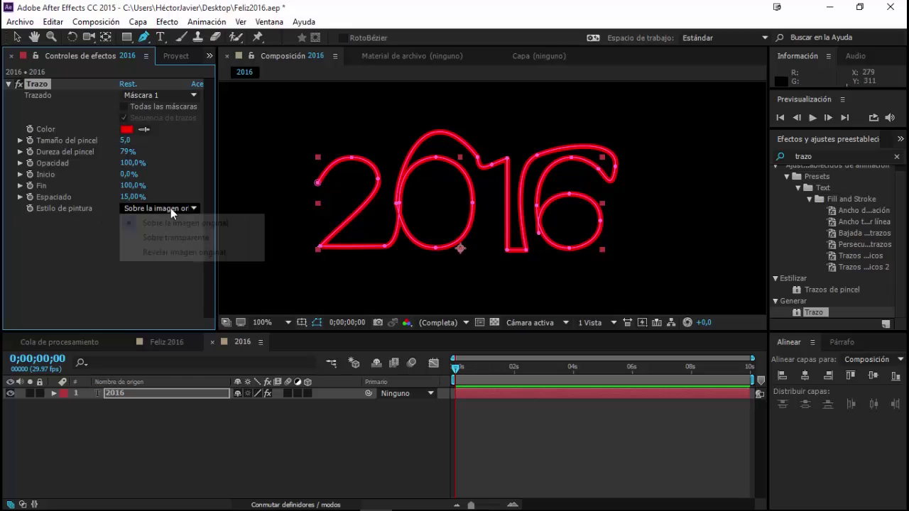
left_click(155, 253)
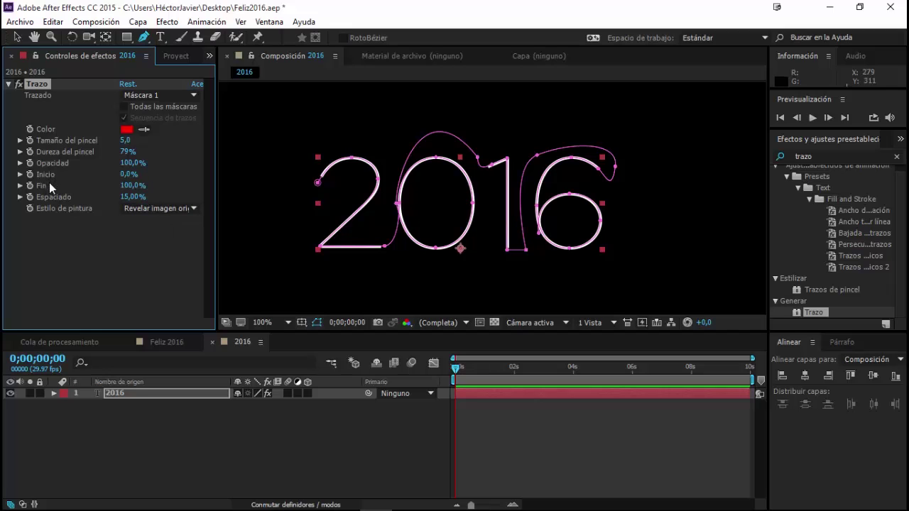
mouse_move(133, 186)
left_mouse_down()
mouse_move(82, 192)
mouse_move(186, 221)
left_mouse_up()
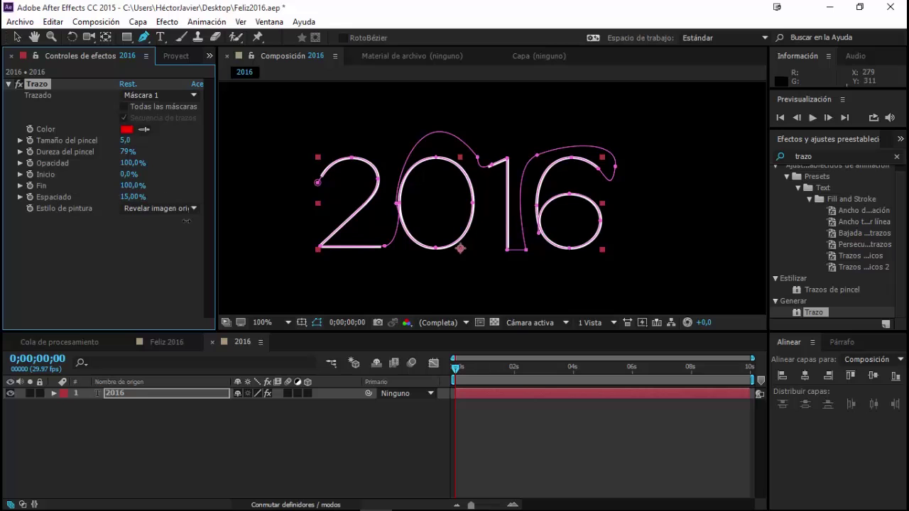
left_click(167, 342)
left_click_drag(485, 371, 512, 377)
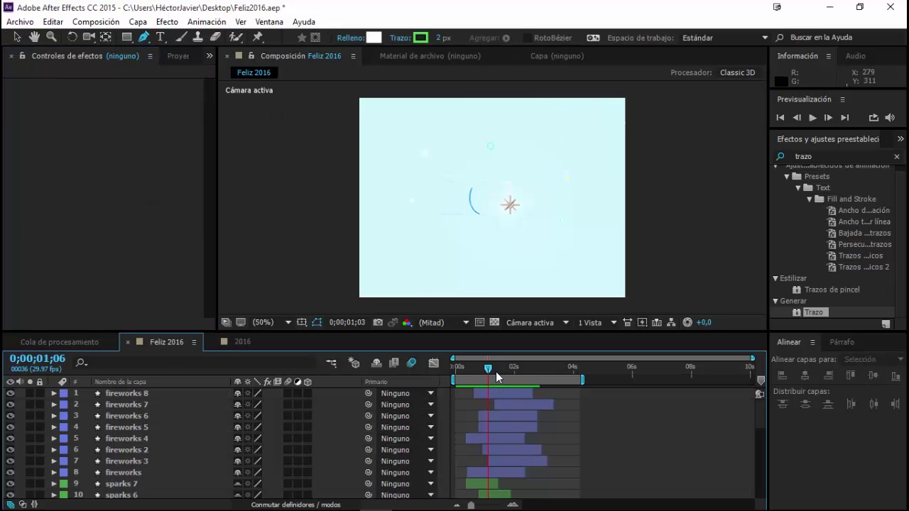
- Return to the 2016 composition and set the stroke's Fin back to 100%
left_click_drag(504, 373, 499, 374)
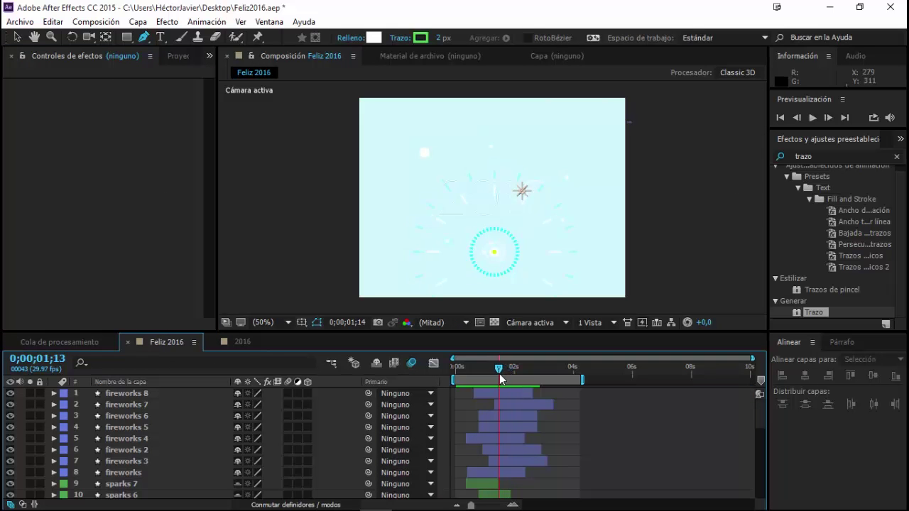
left_click(231, 342)
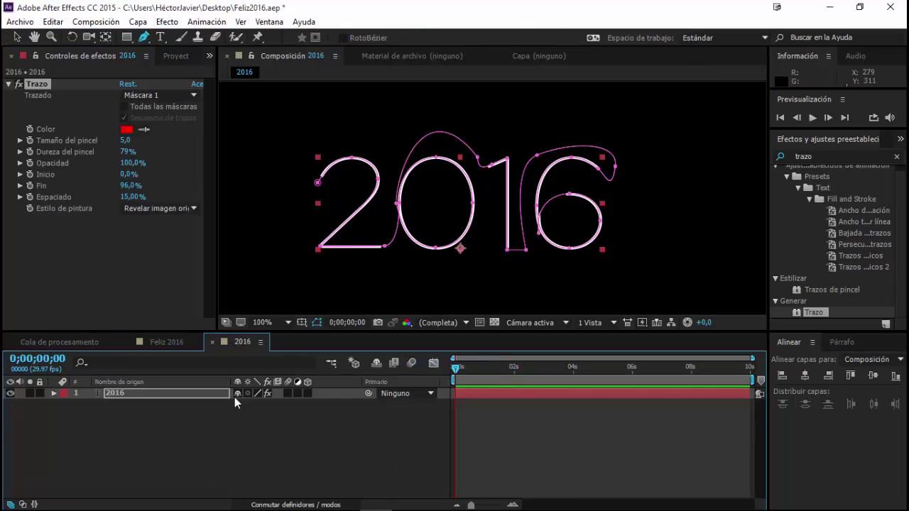
mouse_move(460, 375)
left_mouse_down()
mouse_move(501, 375)
mouse_move(465, 396)
left_mouse_up()
left_click_drag(132, 184, 136, 184)
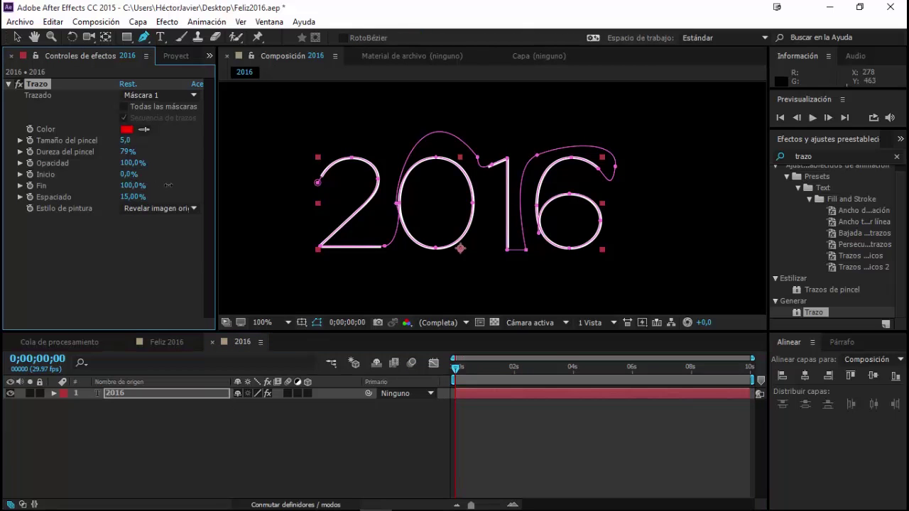
- Move the Trazo Fin keyframe to 0;00;01;29, then return to the start to edit Fin
left_click(114, 390)
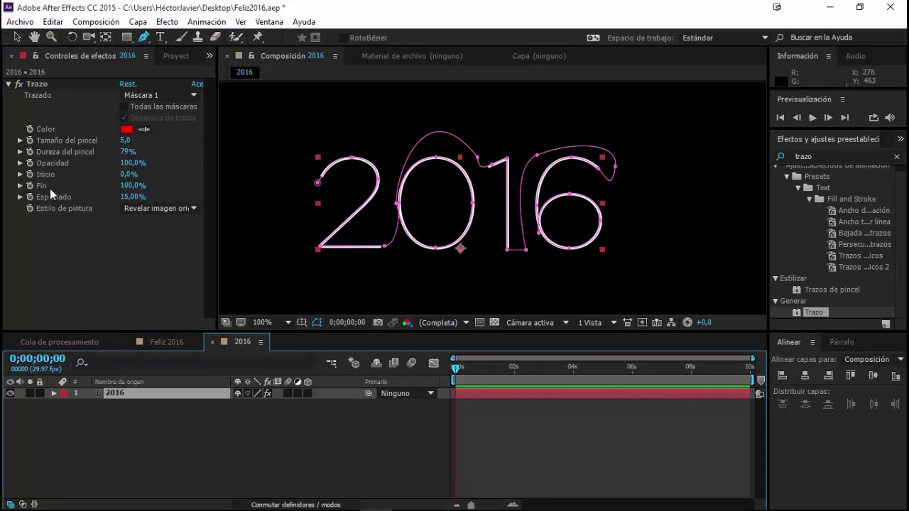
left_click(43, 187)
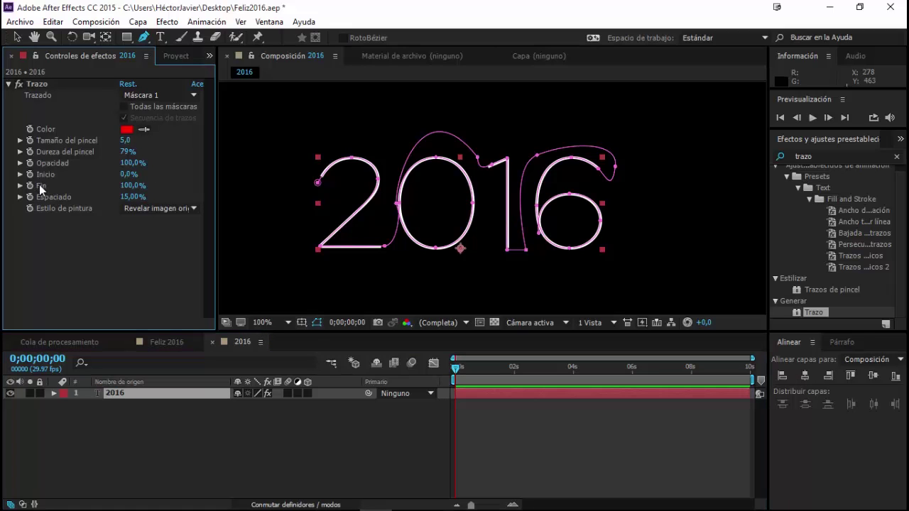
left_click(31, 187)
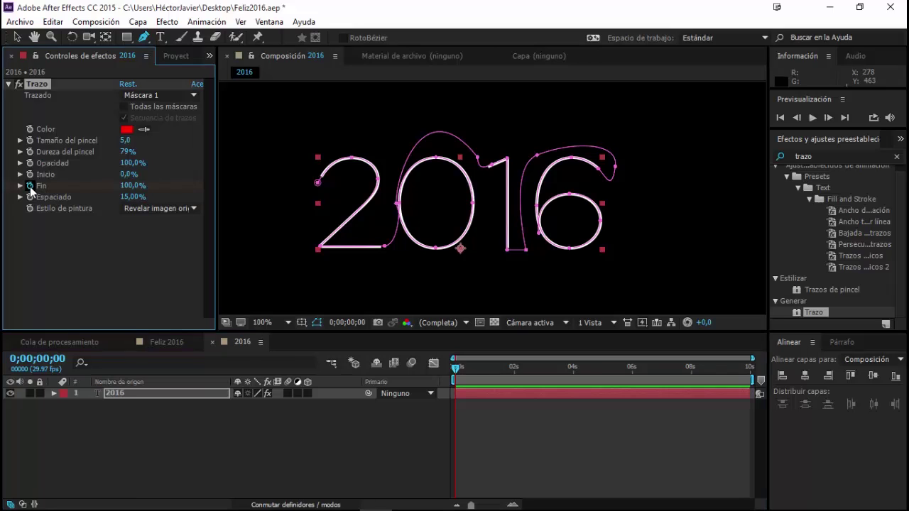
key("u")
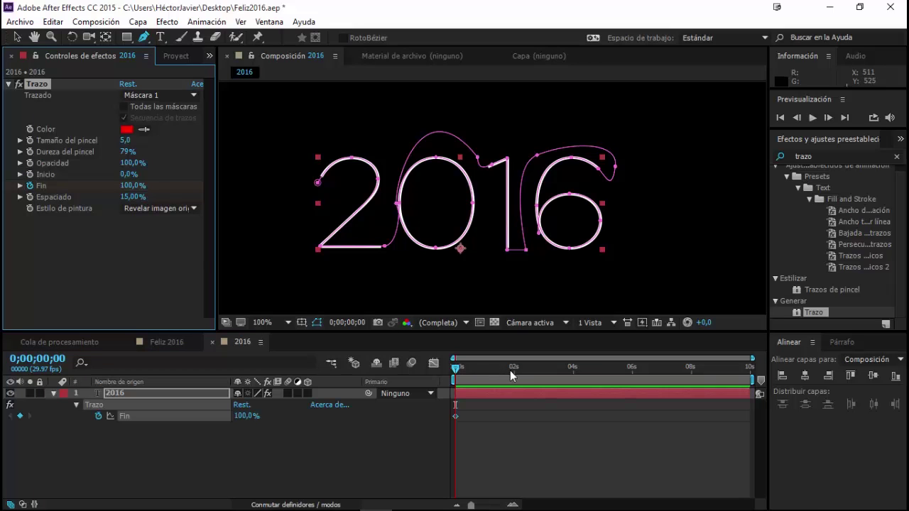
left_click(513, 368)
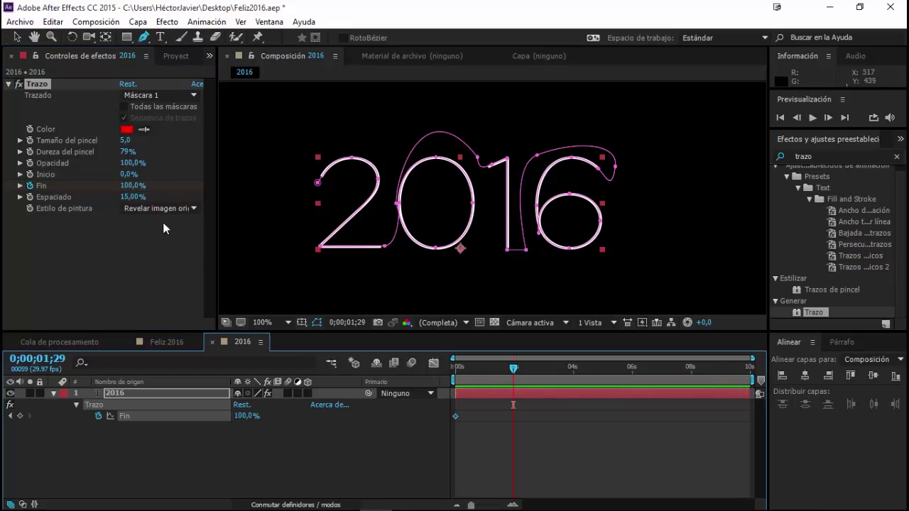
left_click_drag(456, 416, 513, 416)
left_click_drag(513, 368, 420, 376)
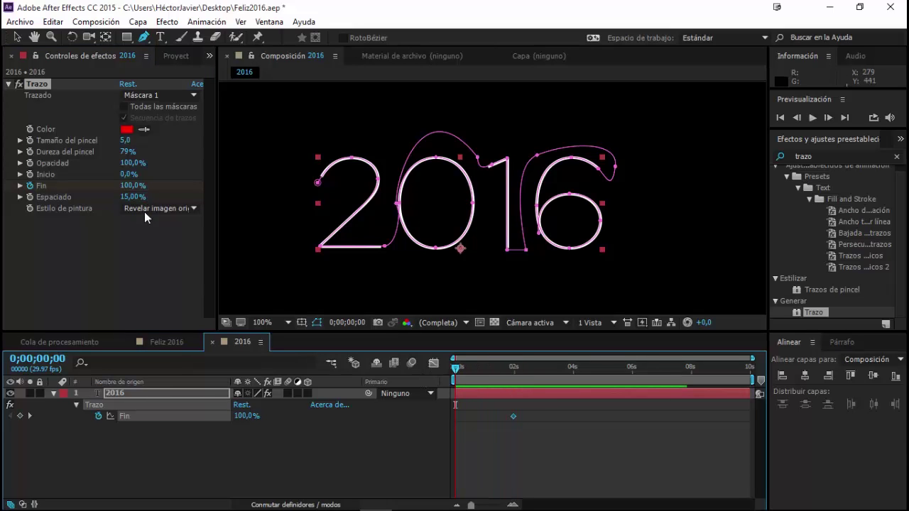
left_click(129, 186)
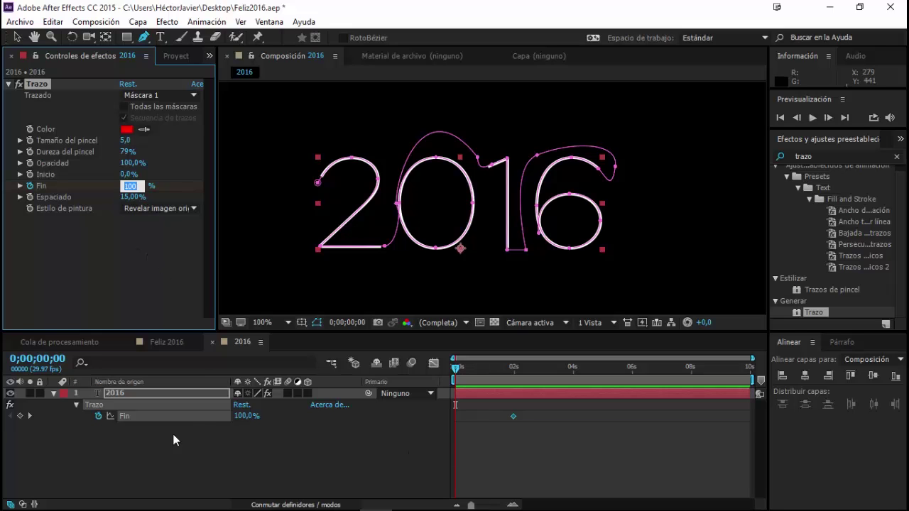
left_click(259, 420)
- Set Fin to 0% at 0;00;00;00 and preview the stroke drawing on
left_click(245, 416)
type("0")
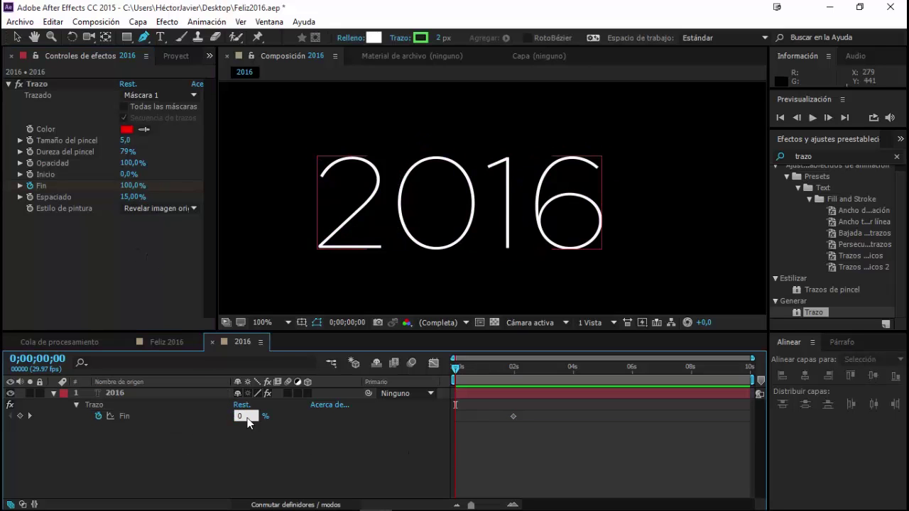
key("Return")
left_click(494, 448)
key("space")
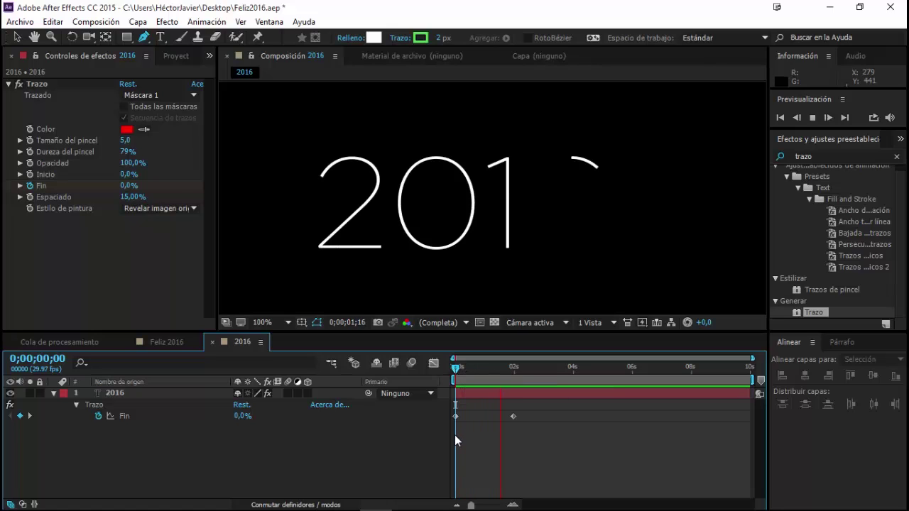
left_click(487, 375)
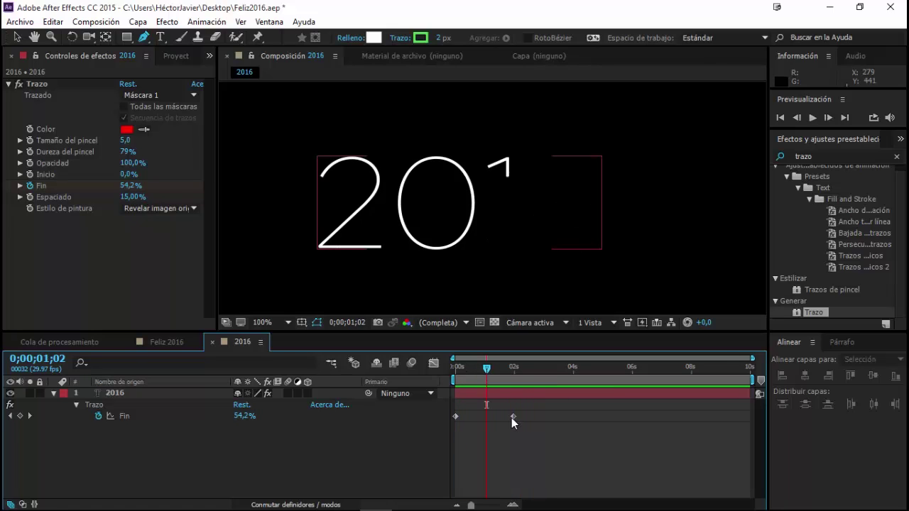
- Drag the end Fin keyframe later, past 2 seconds, and preview the slower draw-on
left_click_drag(511, 418, 519, 418)
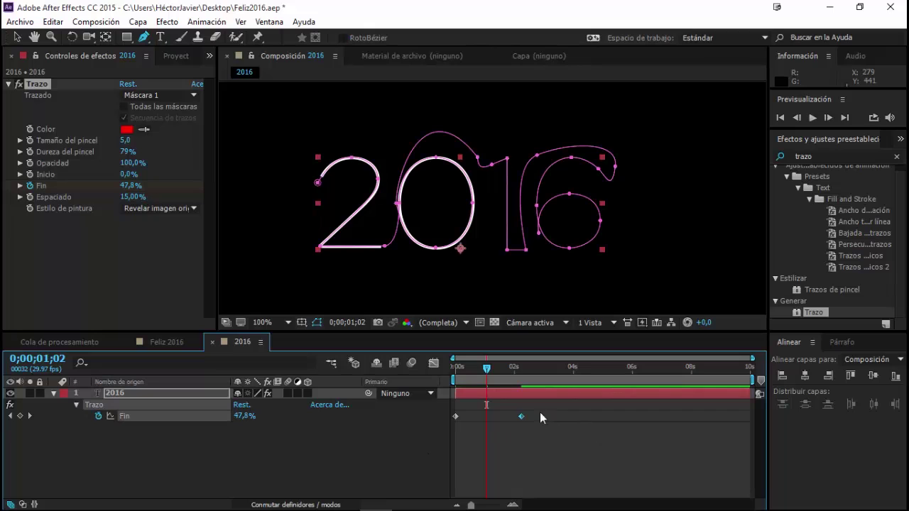
left_click_drag(522, 417, 538, 419)
left_click(534, 440)
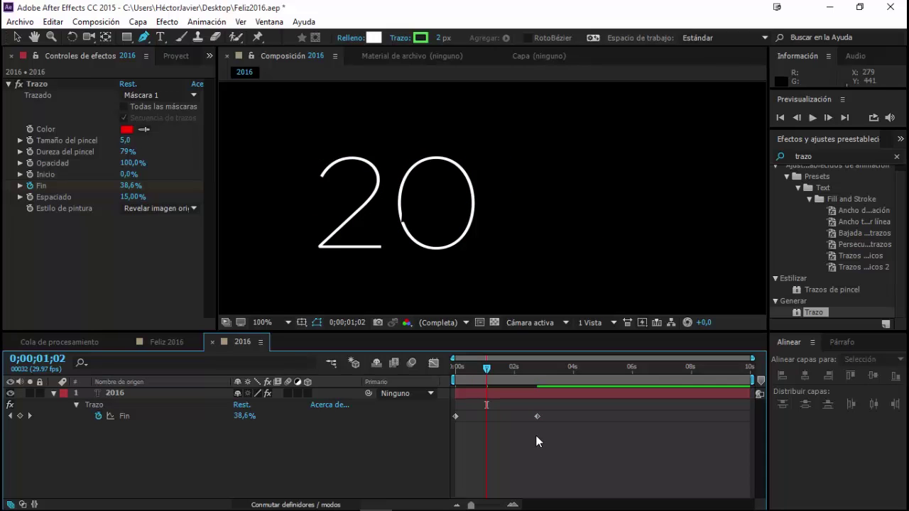
key("space")
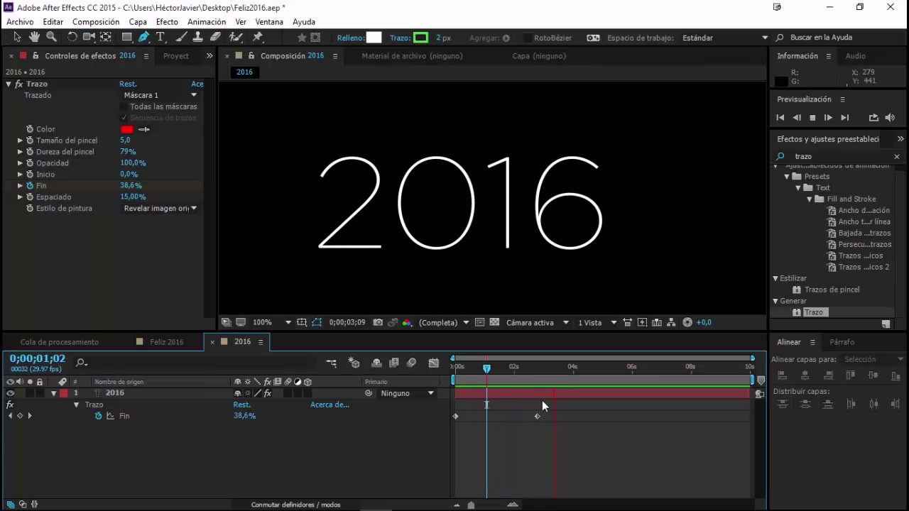
key("space")
left_click_drag(561, 406, 433, 434)
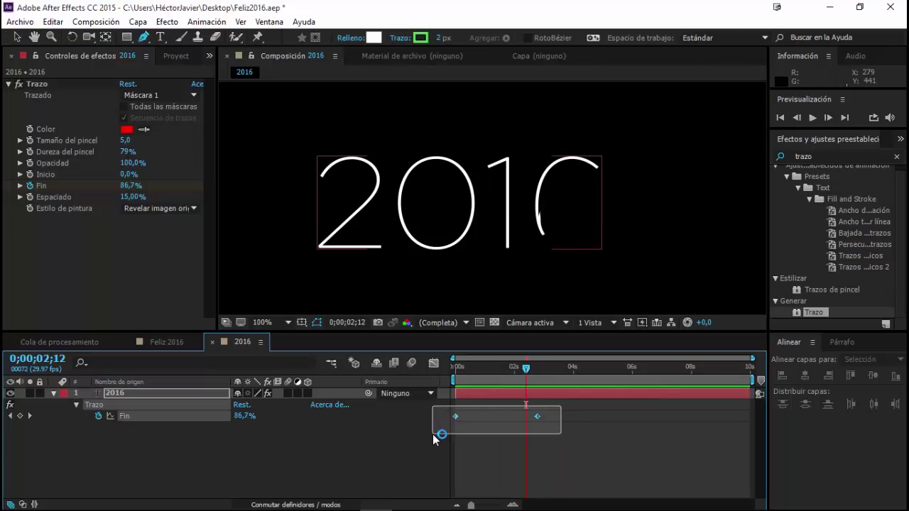
right_click(455, 416)
mouse_move(500, 409)
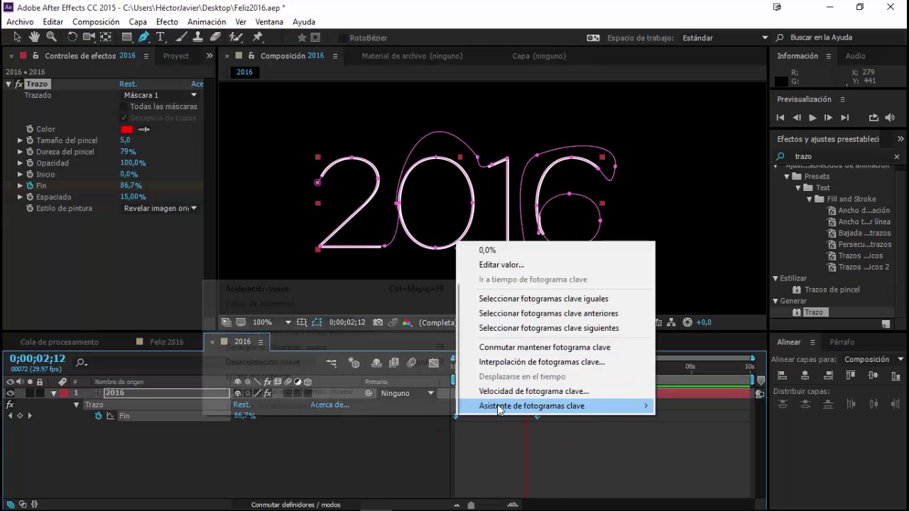
left_click(345, 357)
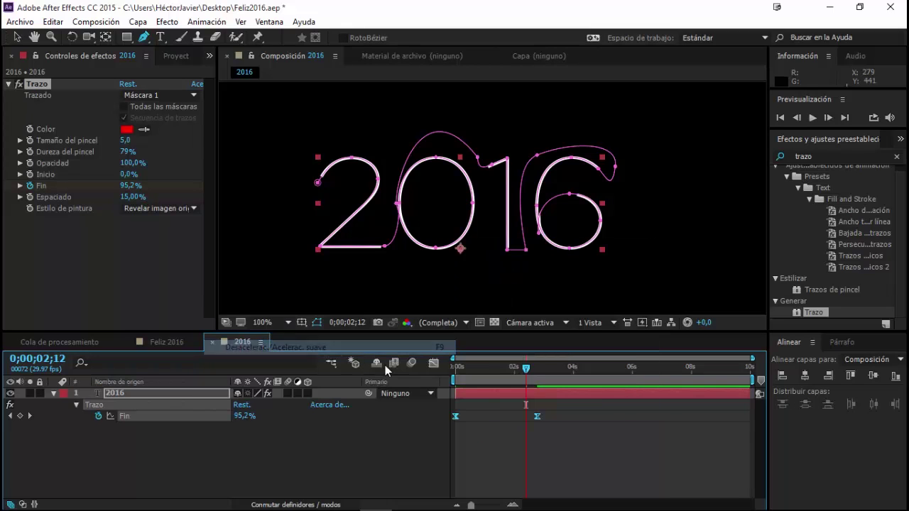
left_click(433, 363)
left_click(537, 444)
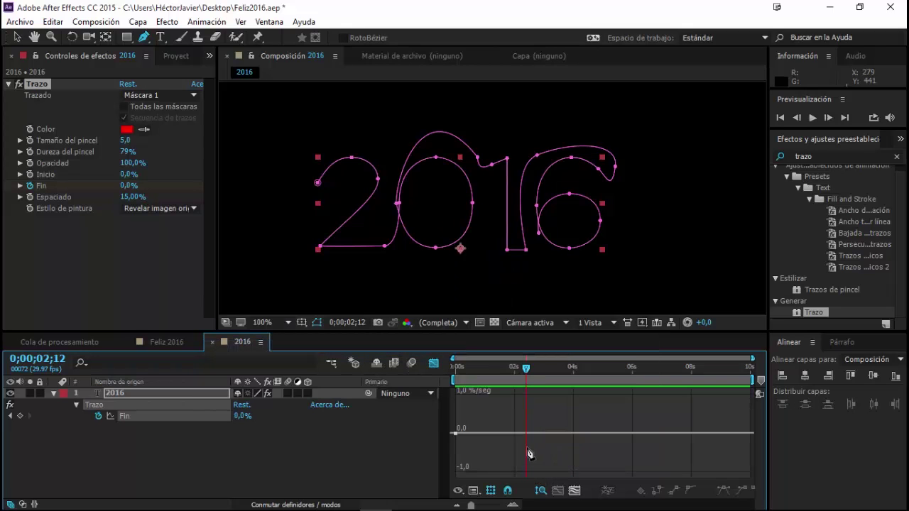
key("ctrl+z")
key("v")
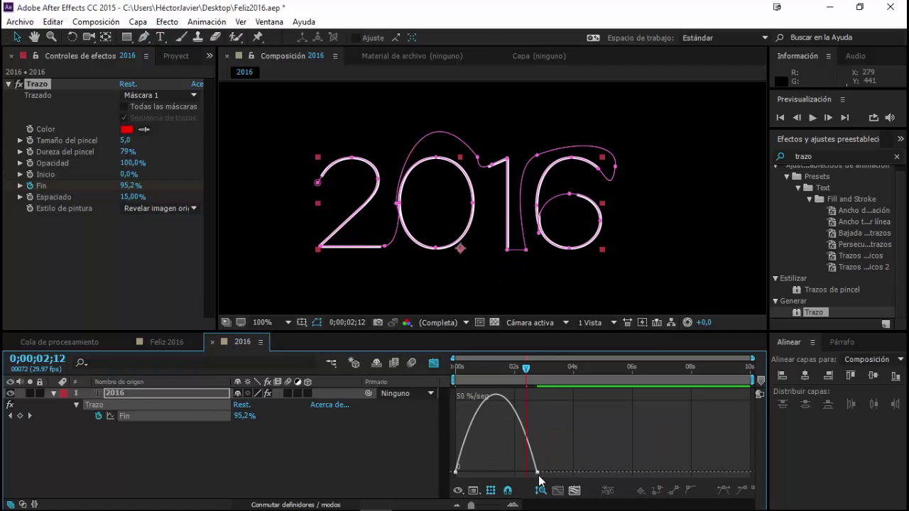
left_click(537, 471)
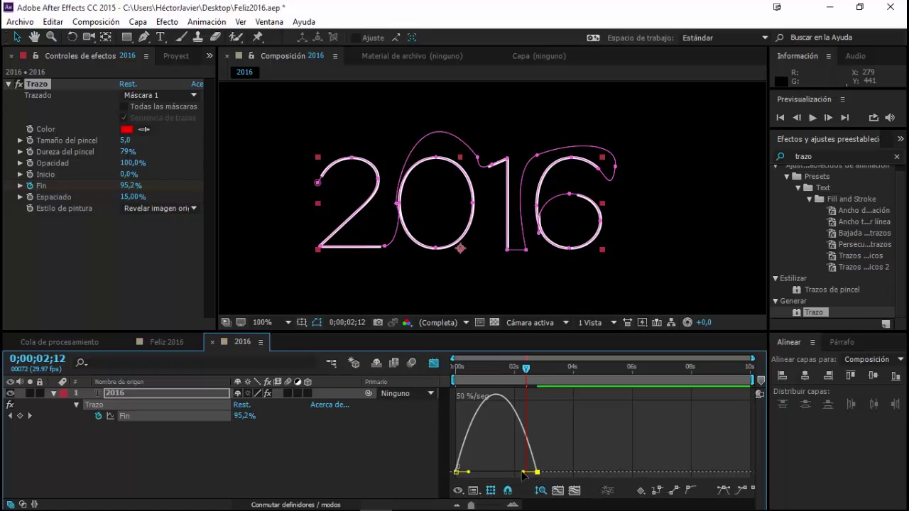
left_click_drag(523, 472, 495, 471)
left_click(434, 363)
key("space")
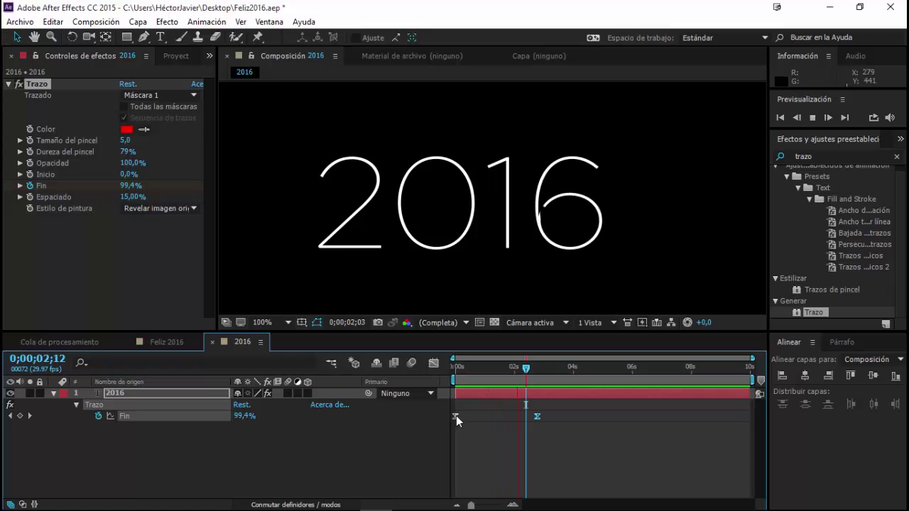
left_click(499, 368)
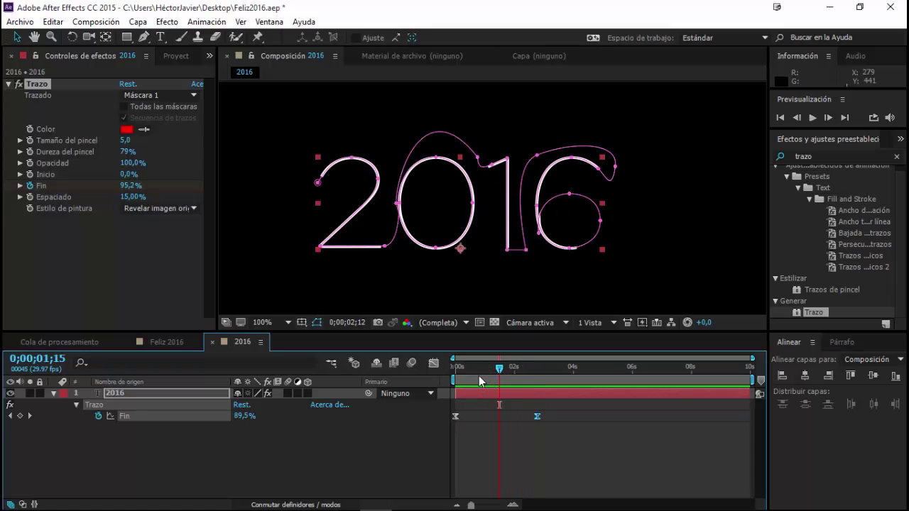
key("space")
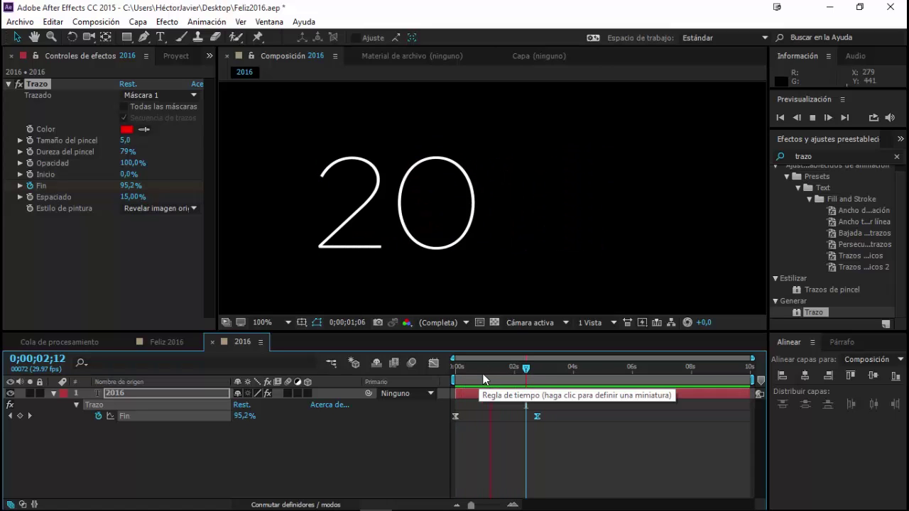
key("space")
left_click(433, 363)
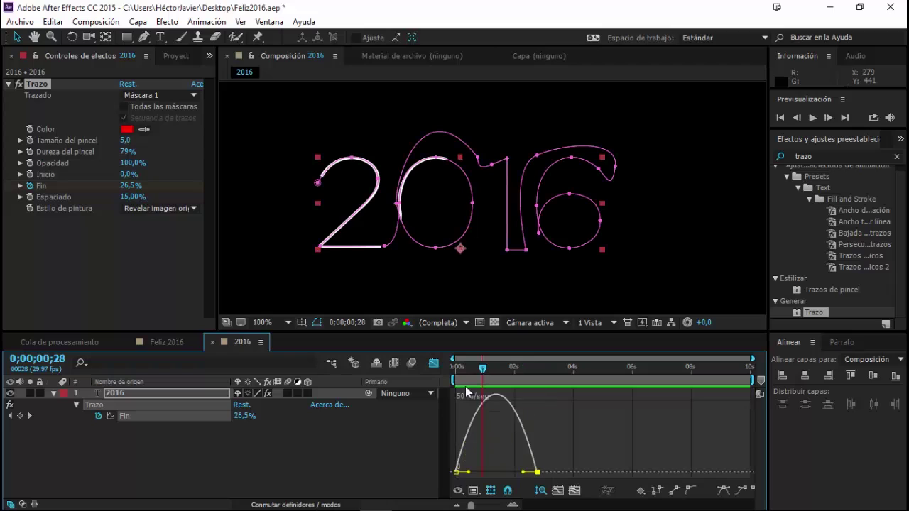
left_click(433, 363)
key("space")
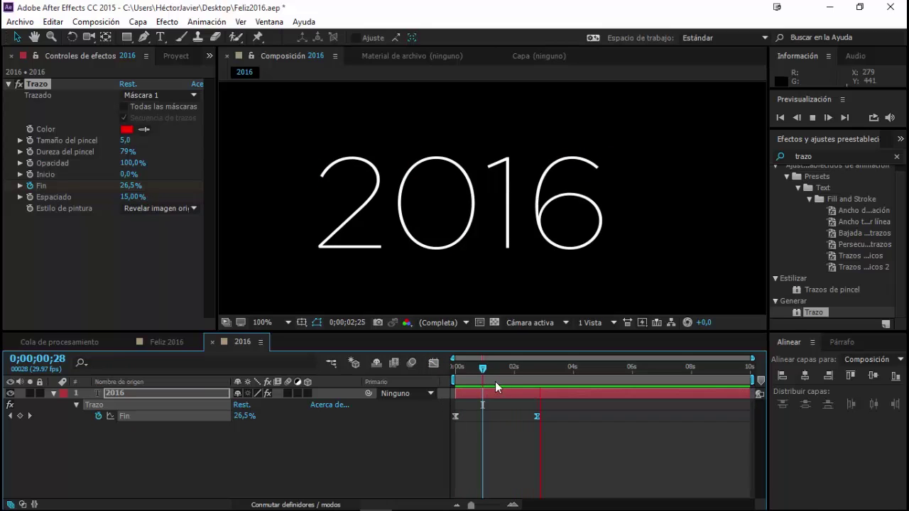
key("space")
left_click(165, 344)
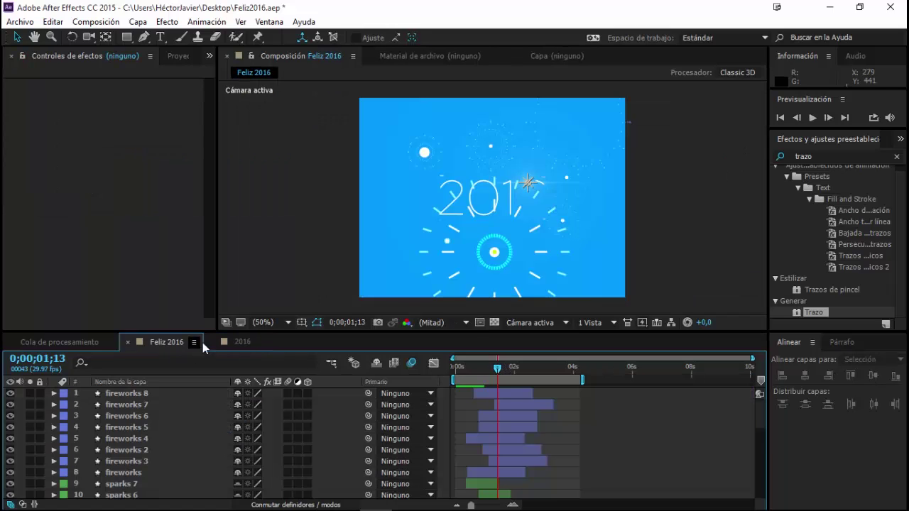
left_click(239, 342)
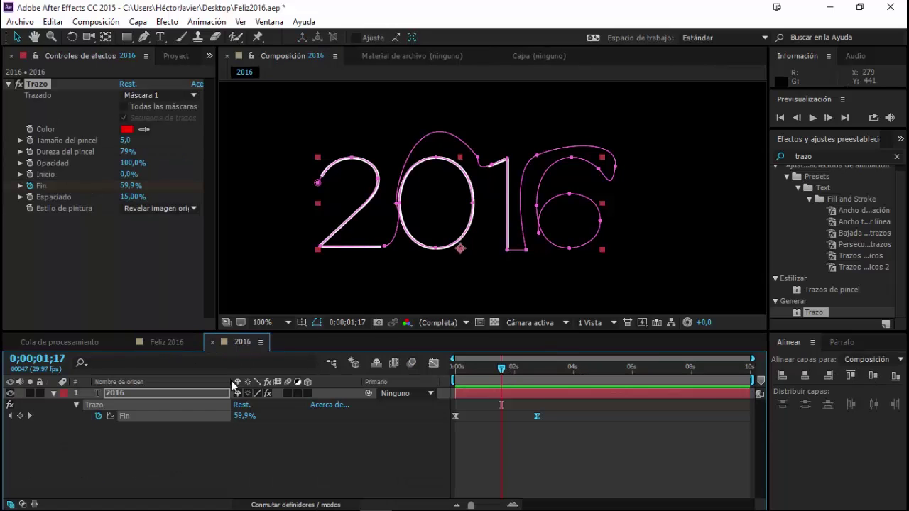
left_click(191, 393)
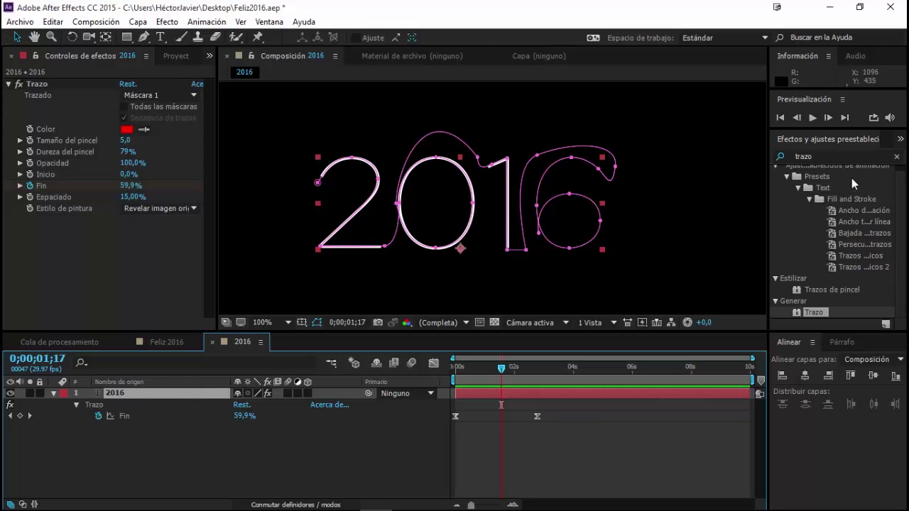
- Cancel the text colour picker, collapse the layer and duplicate 2016 as 2017
left_click(900, 139)
left_click(873, 157)
left_click(883, 164)
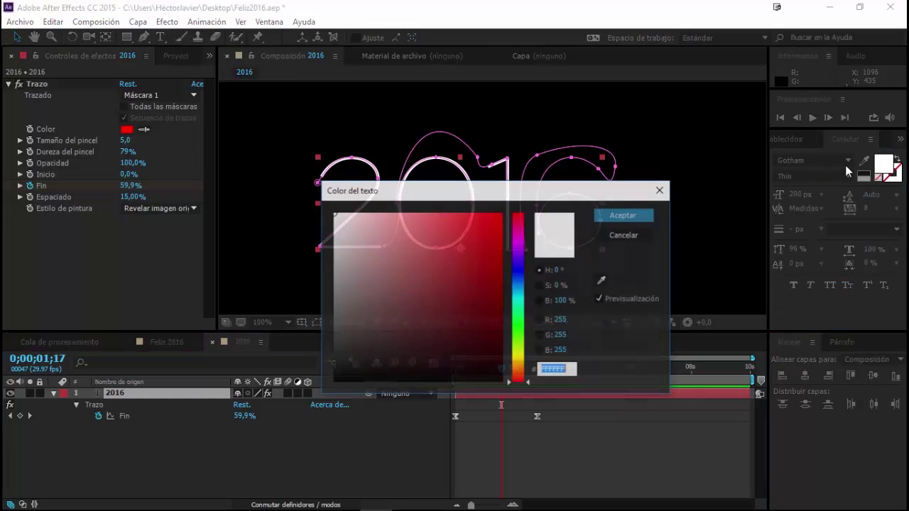
left_click(626, 234)
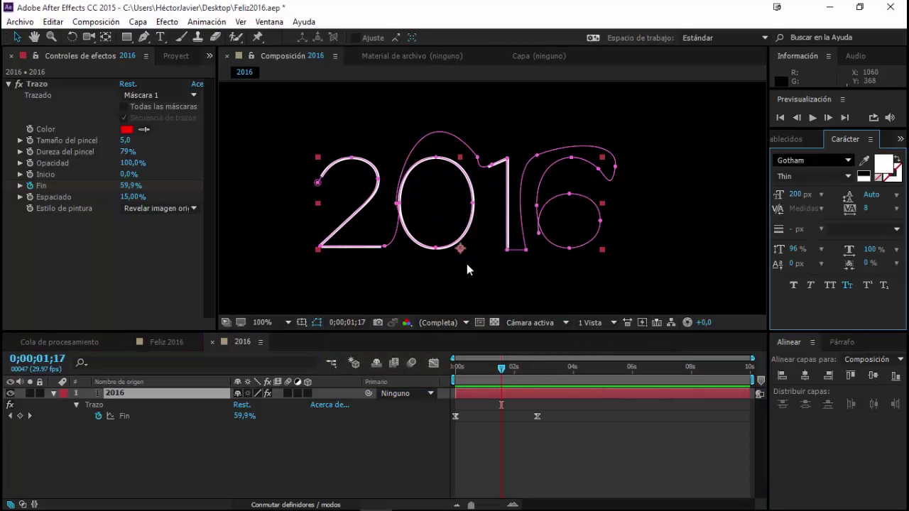
left_click(325, 432)
key("u")
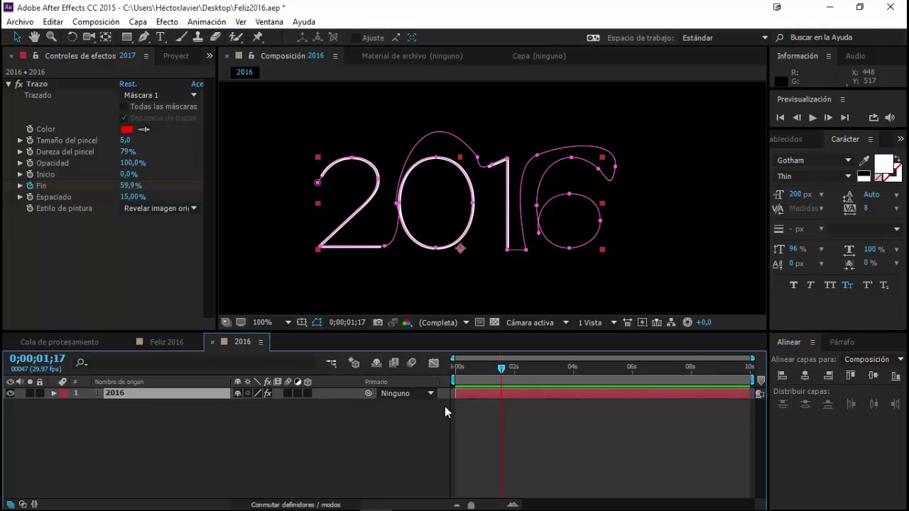
key("ctrl+d")
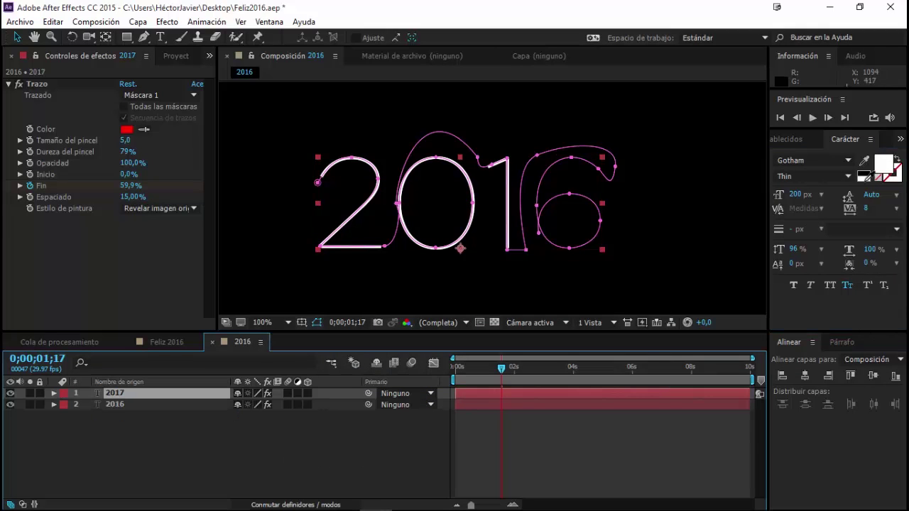
- Set the 2017 layer's text fill colour to magenta DE00FF
left_click(883, 165)
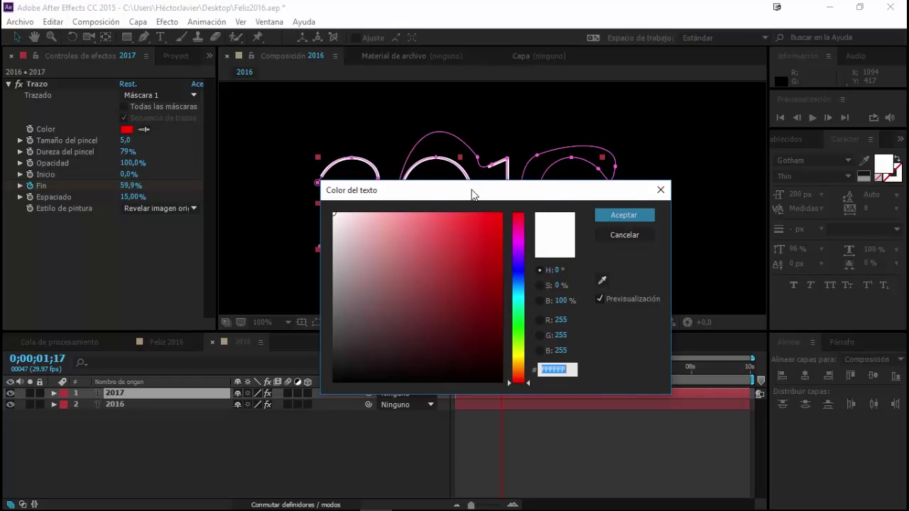
left_click_drag(473, 195, 472, 254)
left_click(508, 304)
left_click(500, 273)
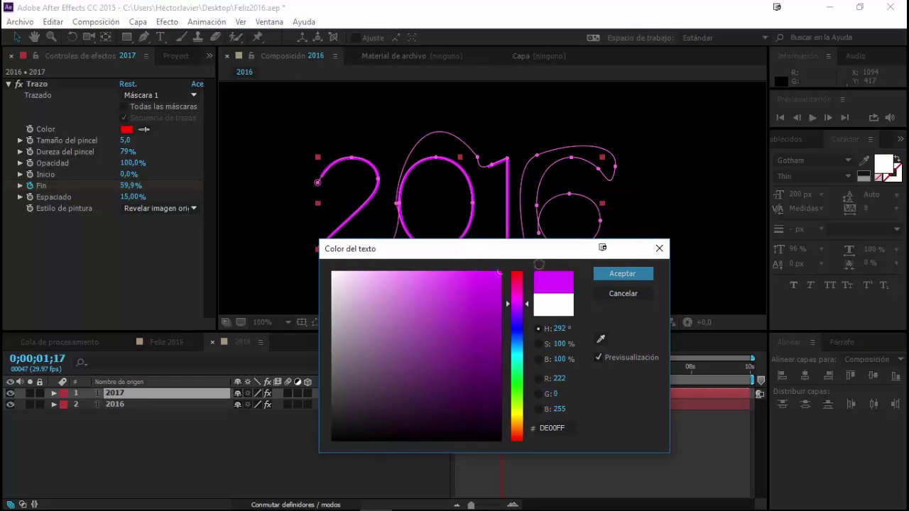
left_click(627, 279)
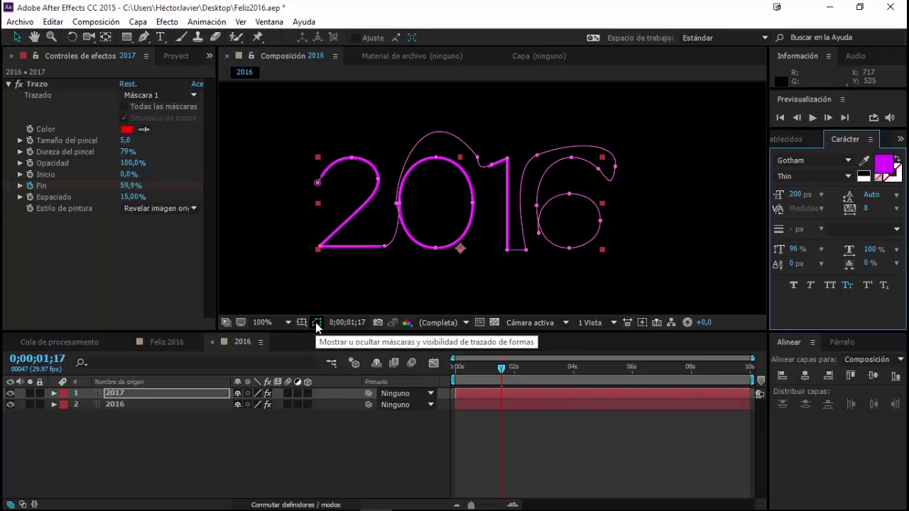
- Hide the mask paths and start the 2017 layer about 7 frames later
left_click(316, 322)
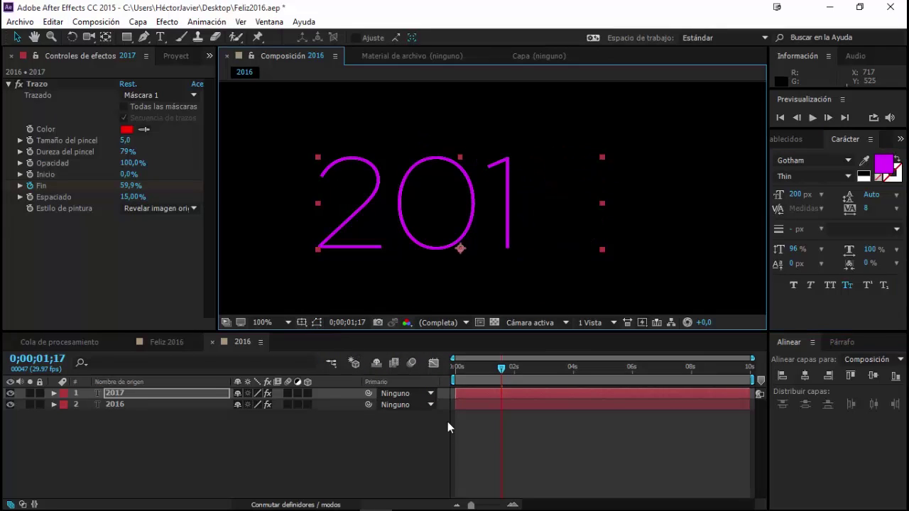
left_click(516, 448)
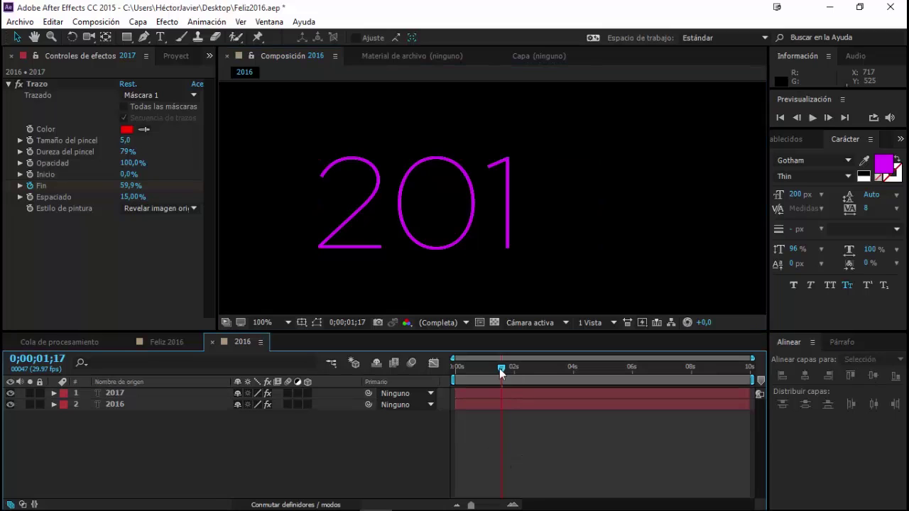
left_click(471, 392)
mouse_move(471, 393)
left_mouse_down()
mouse_move(451, 372)
mouse_move(481, 376)
left_mouse_up()
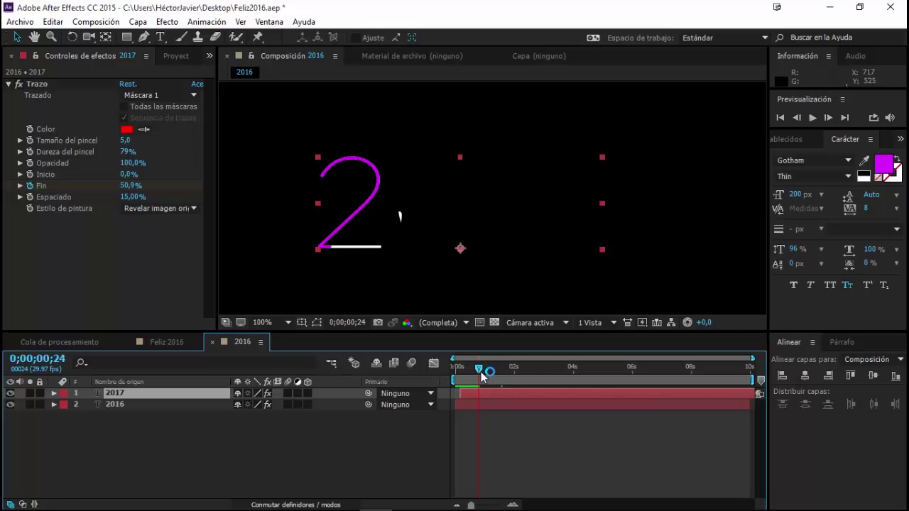
- Duplicate the 2016 layer to create 2018
left_click(465, 410)
left_click(465, 405)
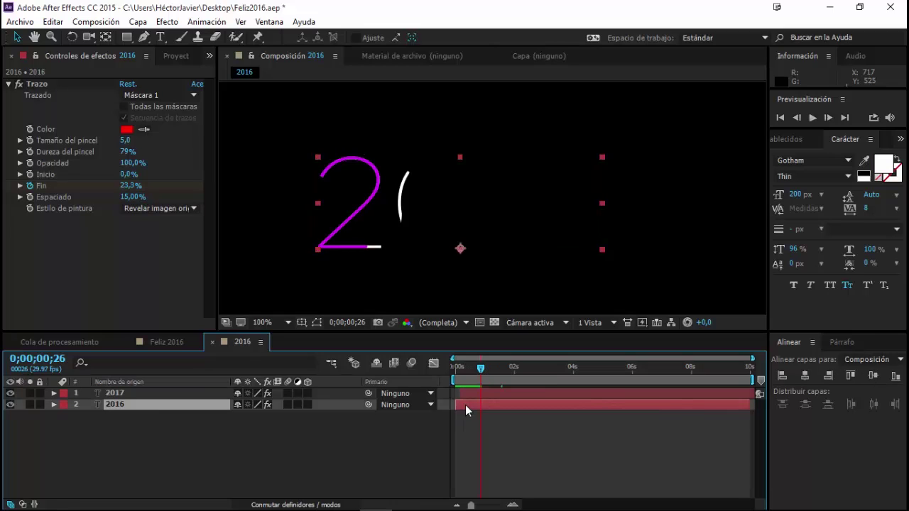
key("ctrl+d")
type("2018")
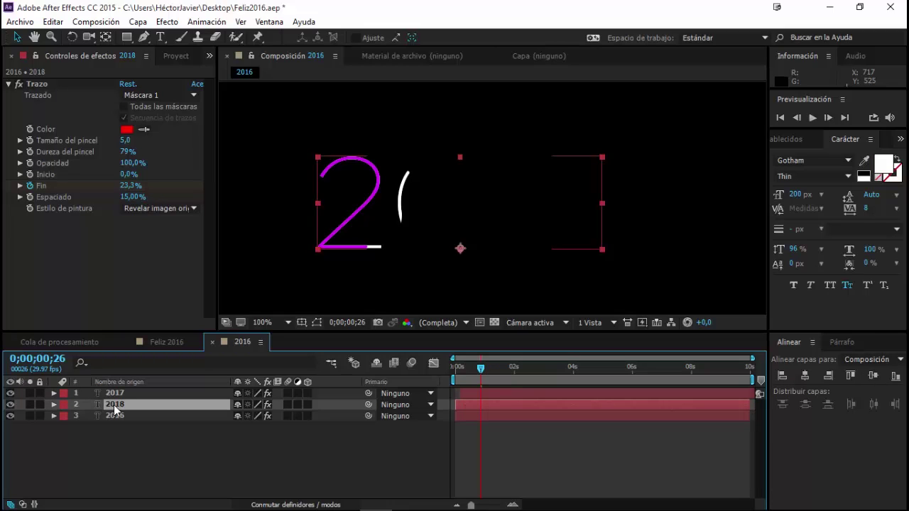
- Move 2018 to the top of the stack, delay it slightly, and scrub to check
key("ctrl+bracketright")
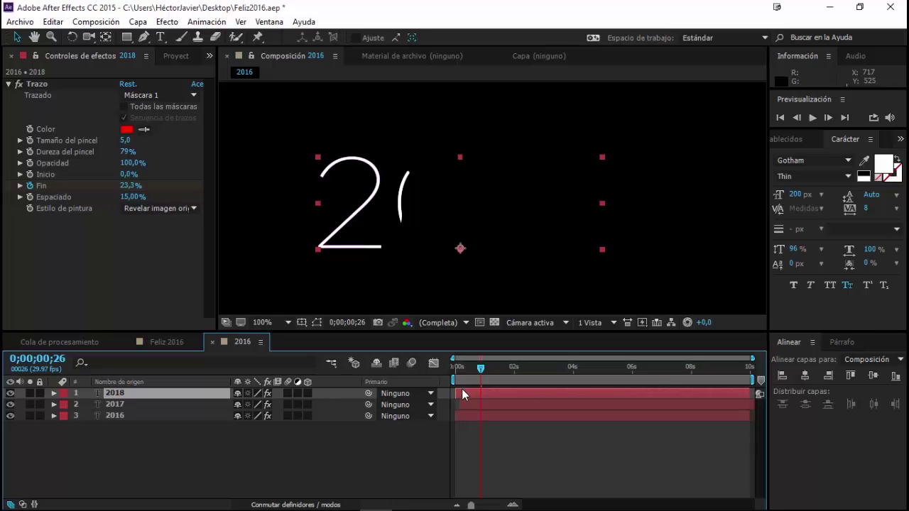
left_click_drag(461, 394, 470, 393)
mouse_move(480, 371)
left_mouse_down()
mouse_move(447, 371)
mouse_move(504, 373)
left_mouse_up()
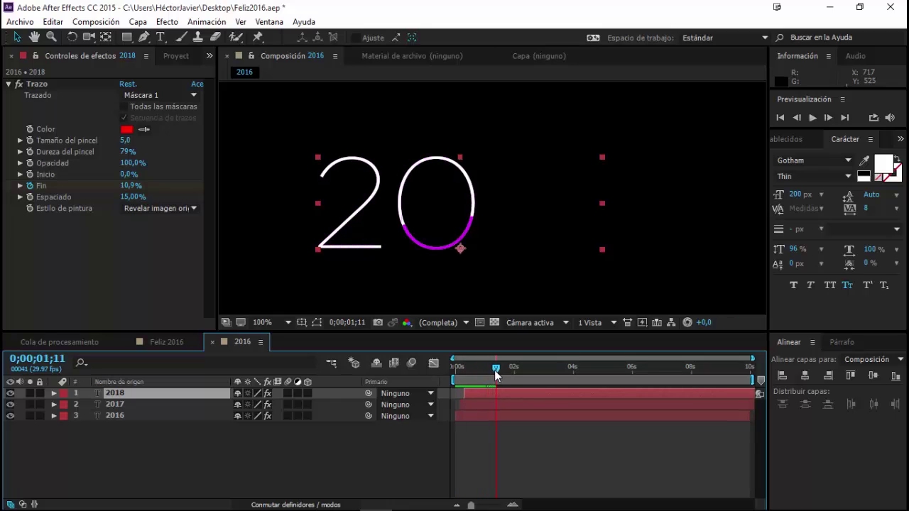
left_click_drag(504, 375, 506, 372)
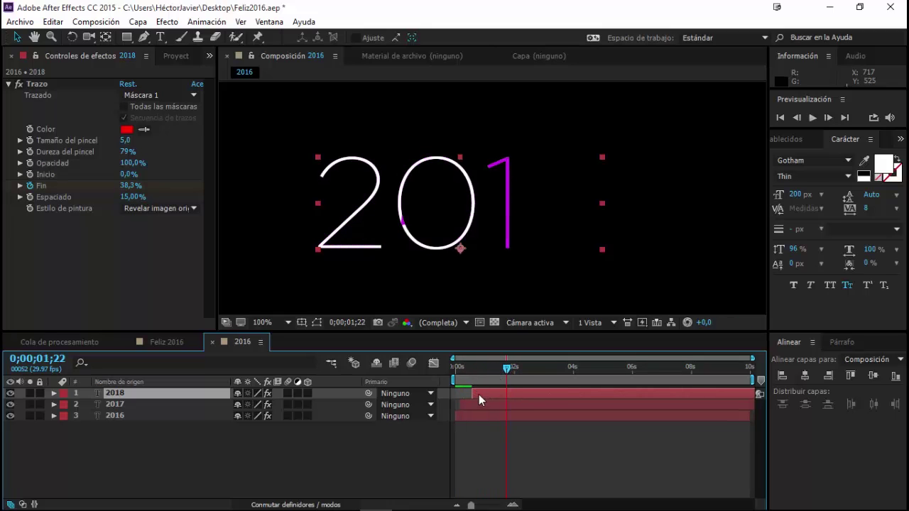
mouse_move(478, 372)
left_mouse_down()
mouse_move(463, 374)
mouse_move(541, 374)
left_mouse_up()
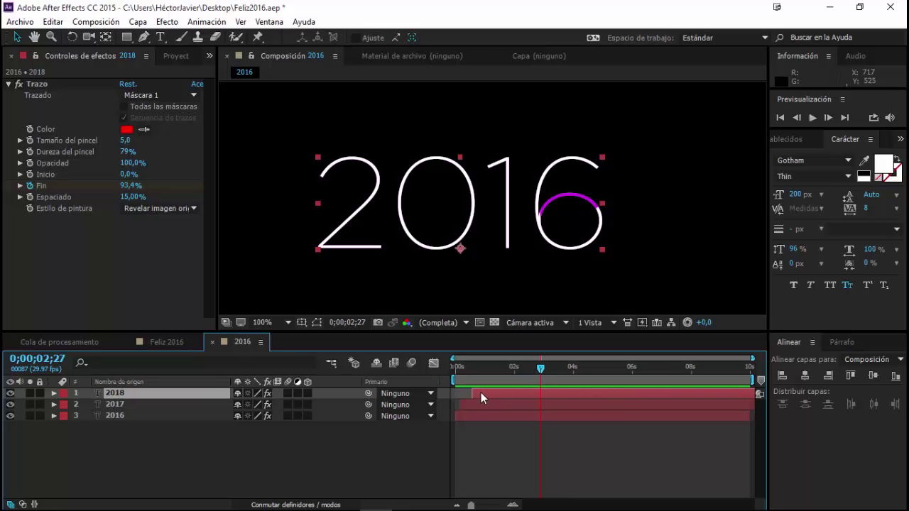
- Fine-tune the 2018 layer's start offset by a few frames and preview the staggered strokes
left_click_drag(485, 393, 476, 391)
key("space")
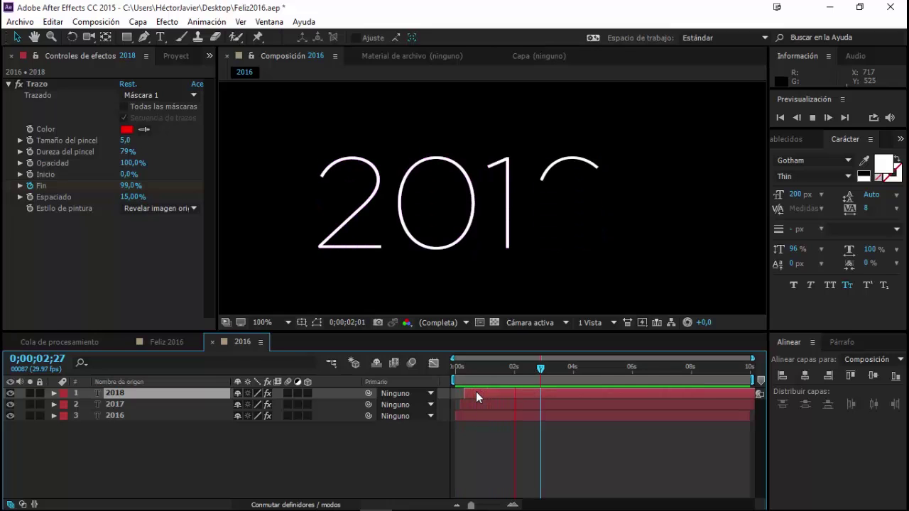
left_click(475, 372)
left_click_drag(472, 392, 479, 392)
key("u")
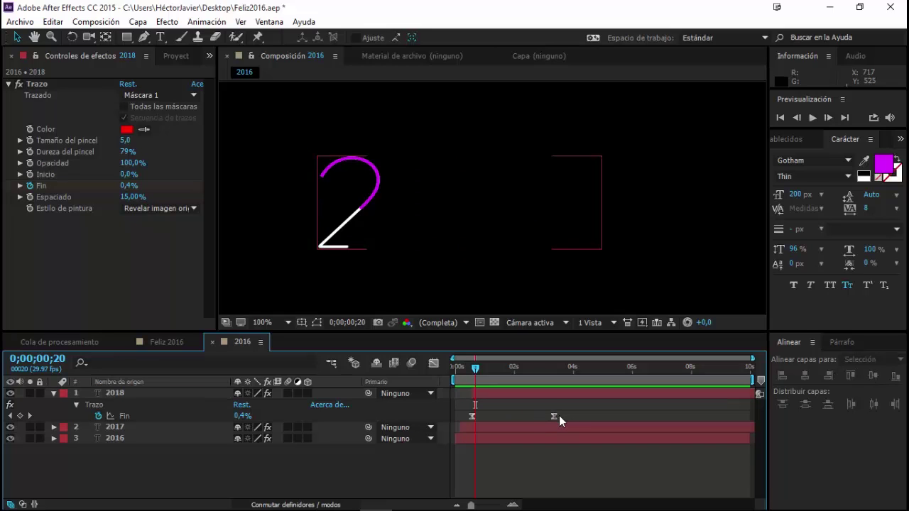
- Move the 2018 layer's last Fin keyframe earlier to 0;00;02;18 and preview
left_click_drag(554, 415, 529, 417)
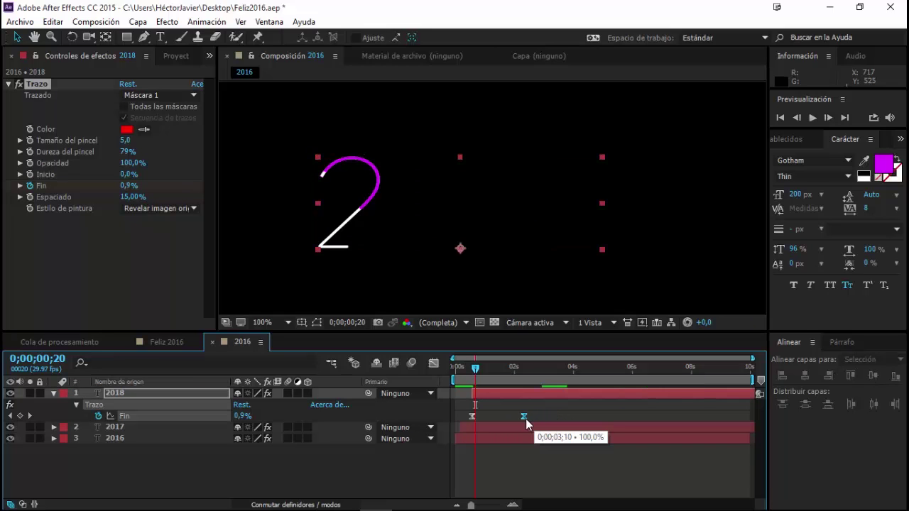
left_click_drag(529, 419, 534, 421)
key("space")
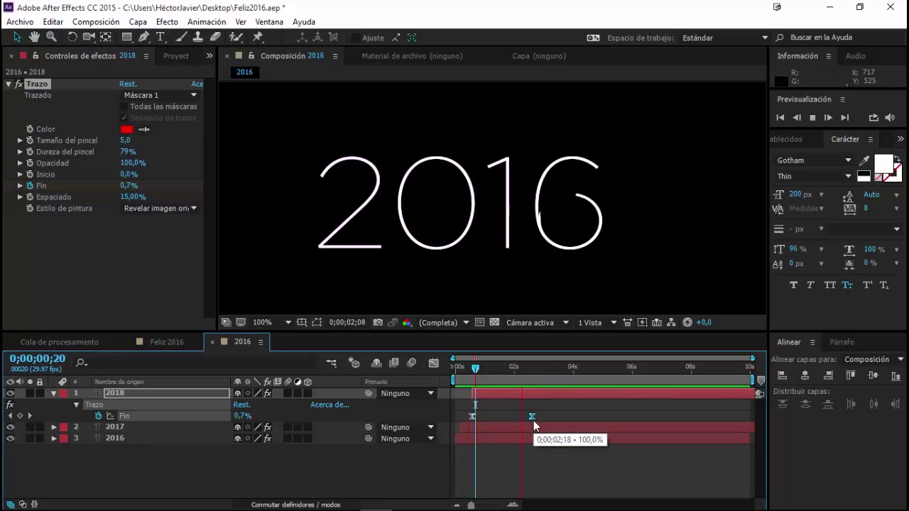
left_click(509, 368)
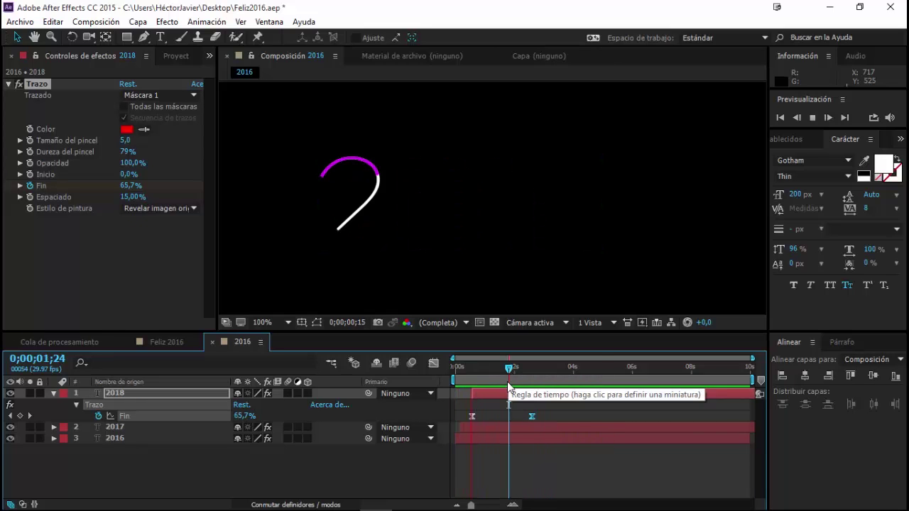
left_click(512, 368)
key("F2")
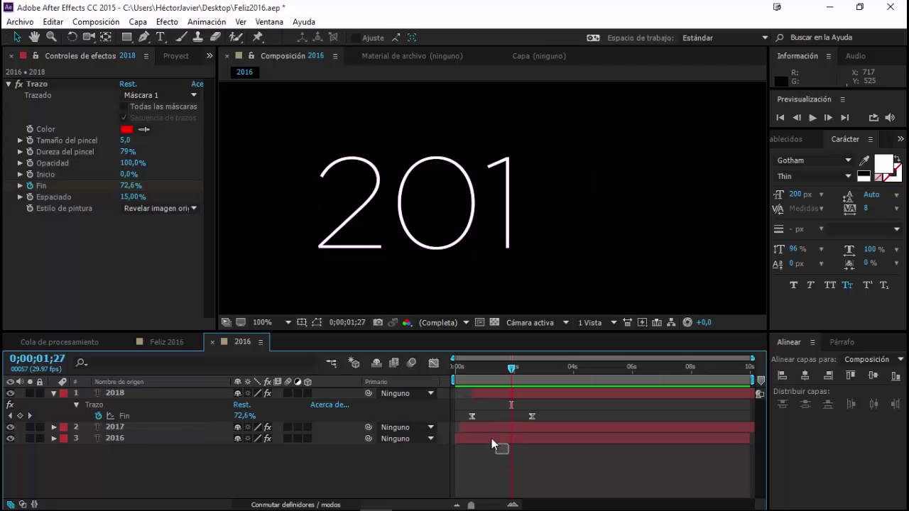
- Reveal Fin for 2017 and 2016, nudge 2018's final Fin keyframe later, and preview
left_click(492, 428)
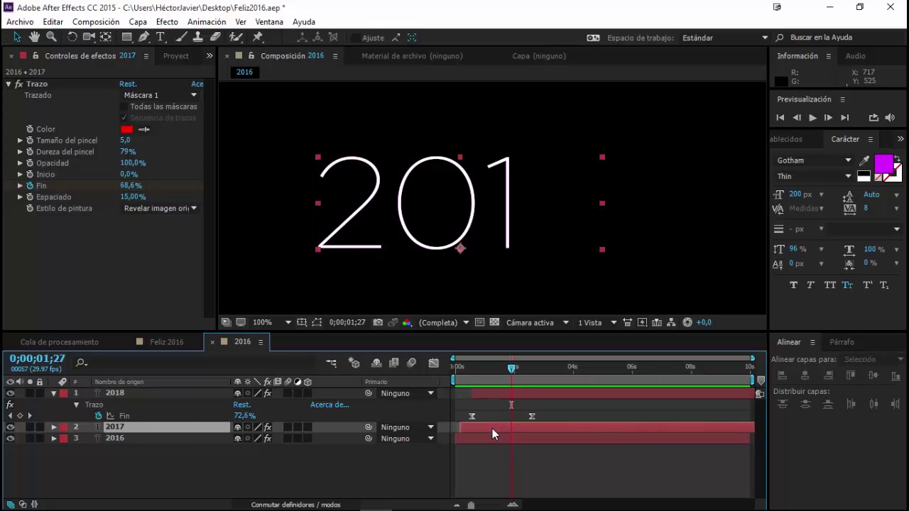
left_click(490, 439, "shift")
key("u")
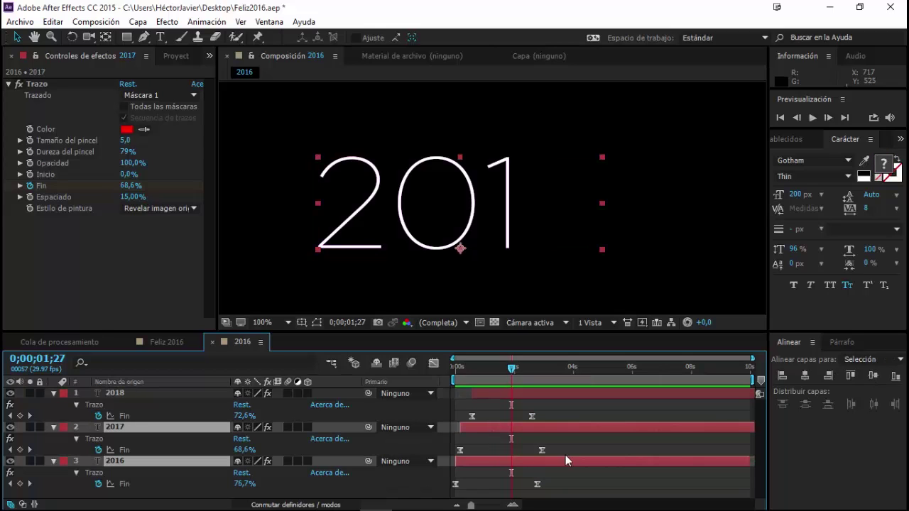
key("F2")
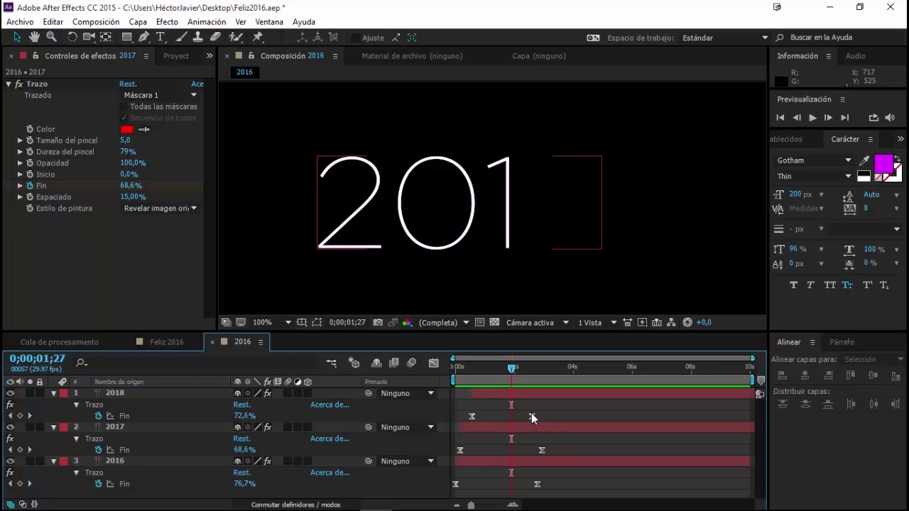
mouse_move(531, 416)
left_mouse_down()
mouse_move(546, 414)
mouse_move(530, 423)
left_mouse_up()
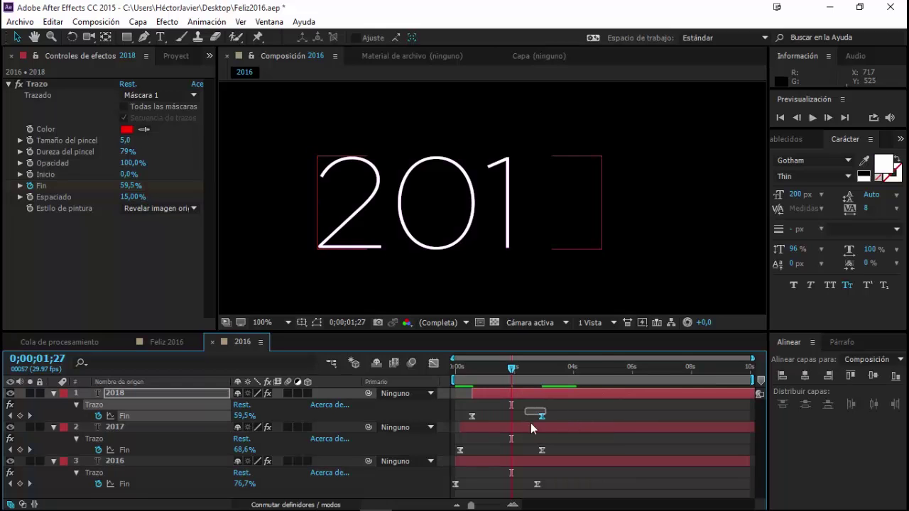
left_click(580, 437)
key("space")
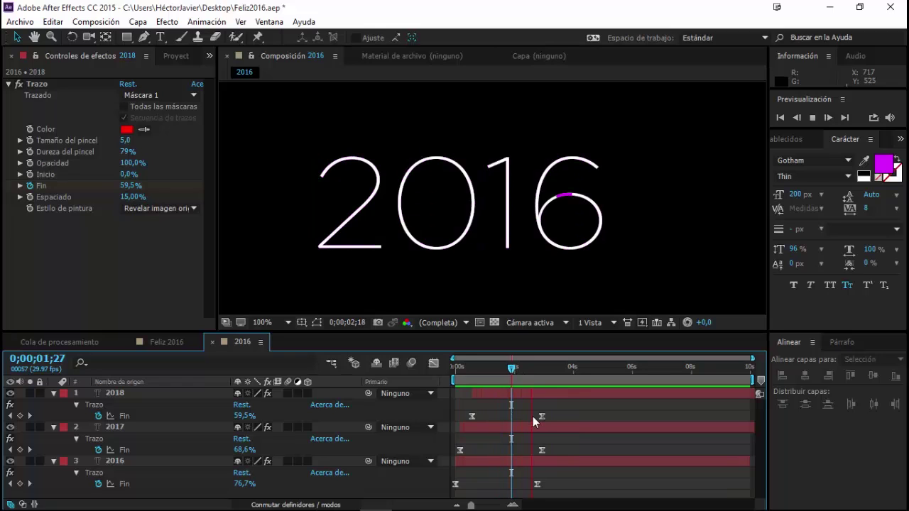
key("space")
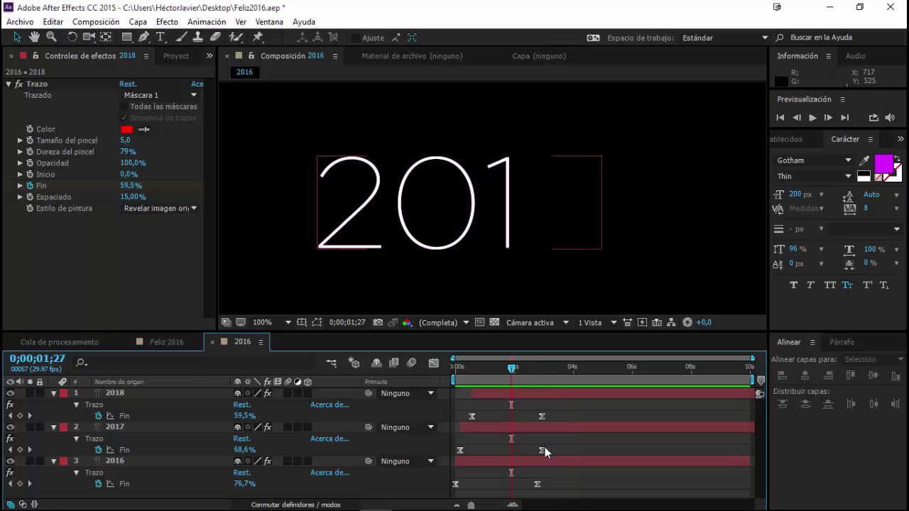
- Move 2017's final Fin keyframe to 0;00;02;23, preview, and collapse 2017 and 2016
left_click_drag(543, 448, 538, 449)
key("space")
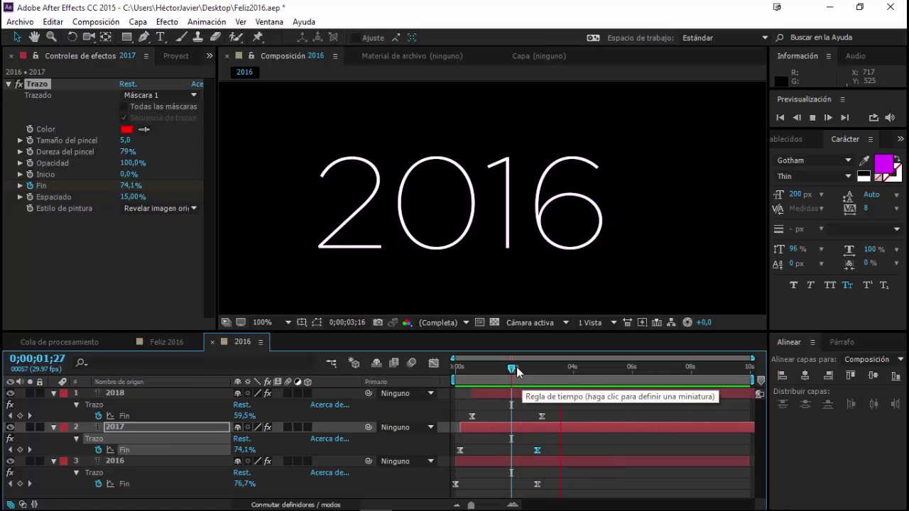
key("space")
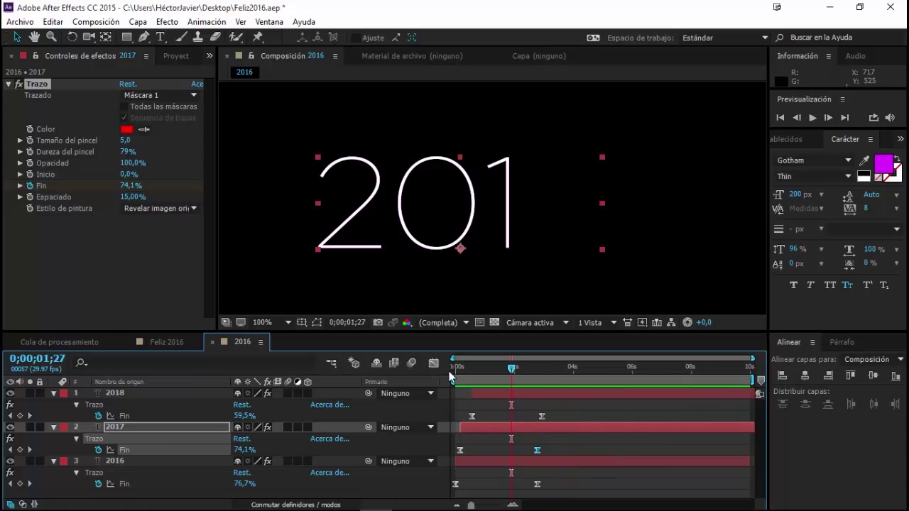
key("u")
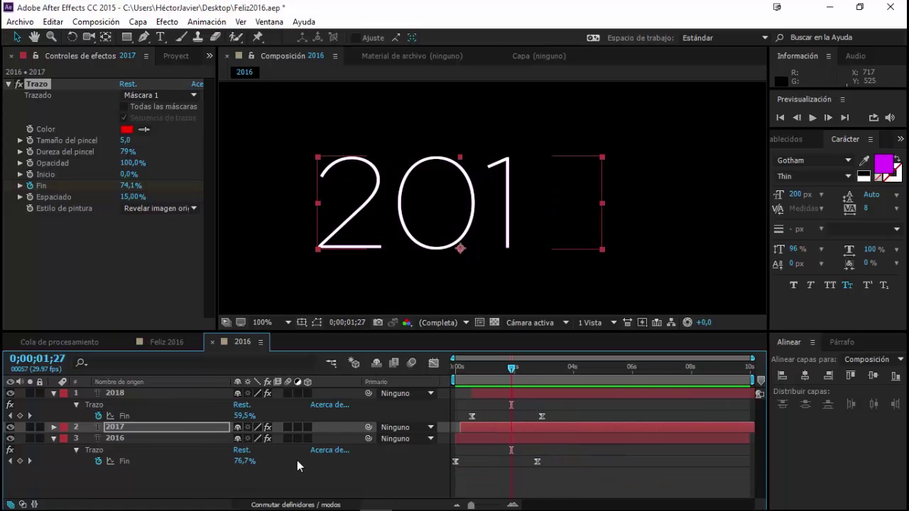
left_click(54, 440)
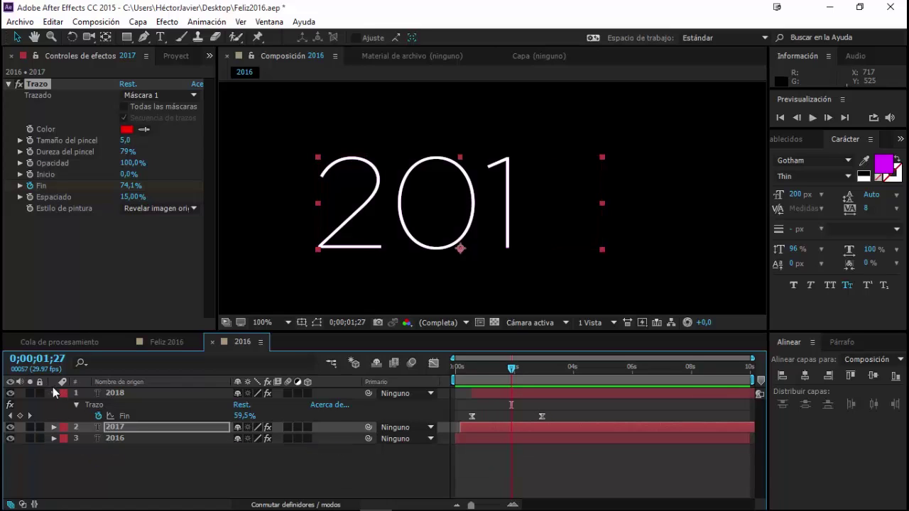
- Collapse the layers and reveal only the 2018 layer's Fin keyframes
left_click(54, 392)
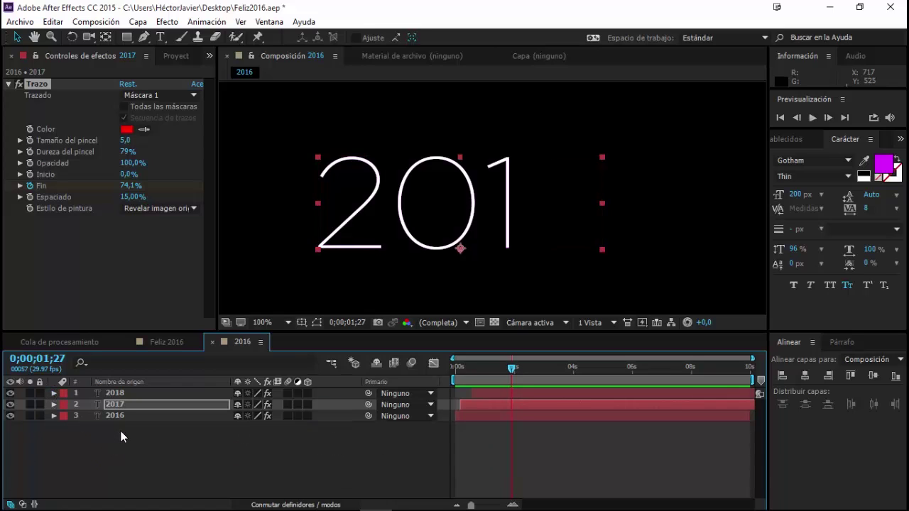
left_click(197, 449)
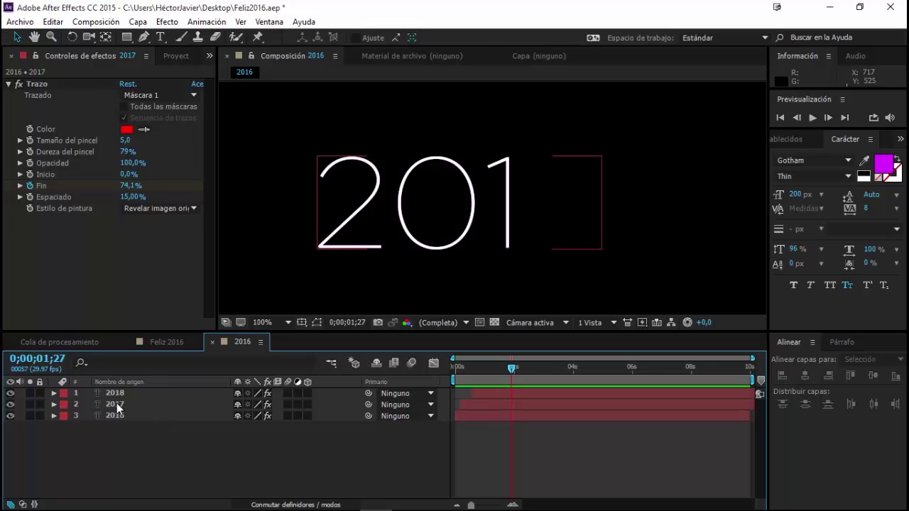
left_click(30, 184)
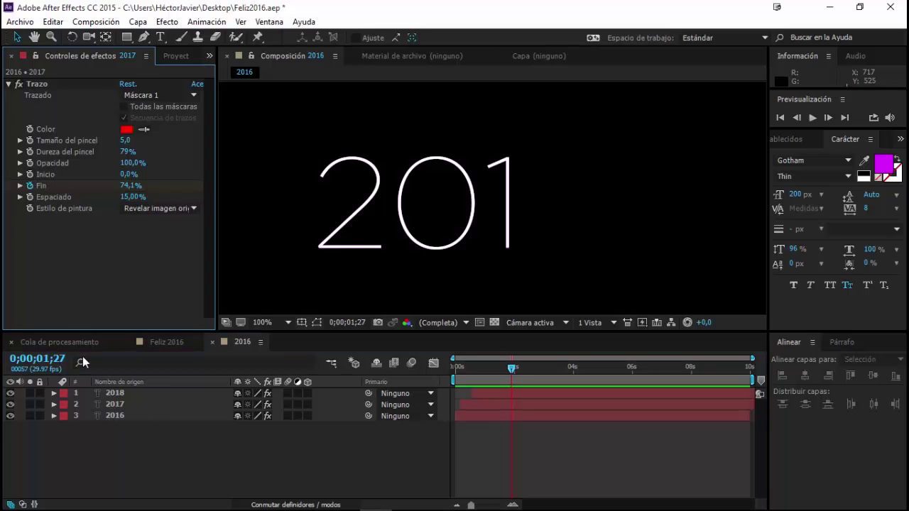
left_click(122, 392)
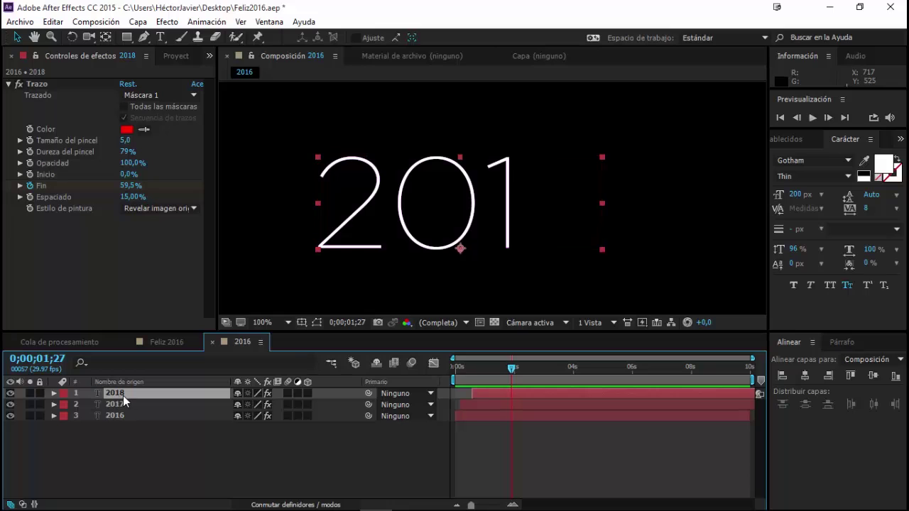
left_click(128, 405)
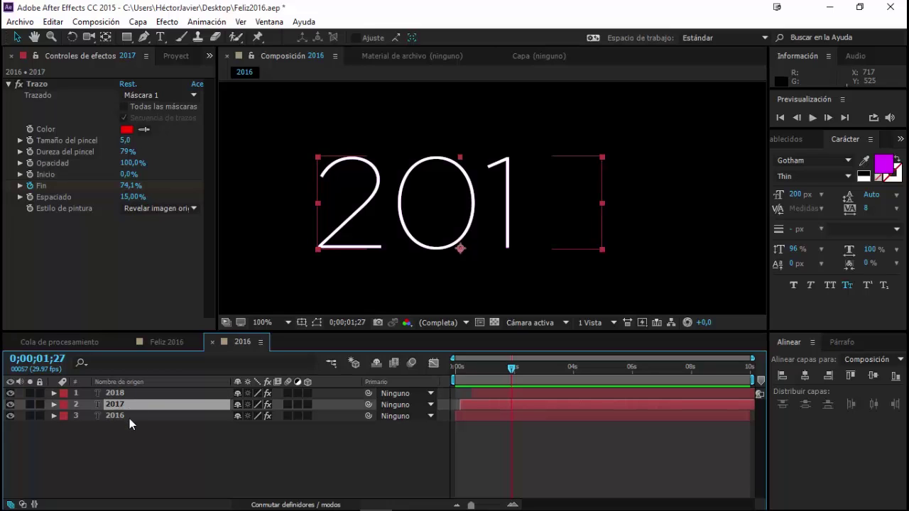
left_click(127, 394)
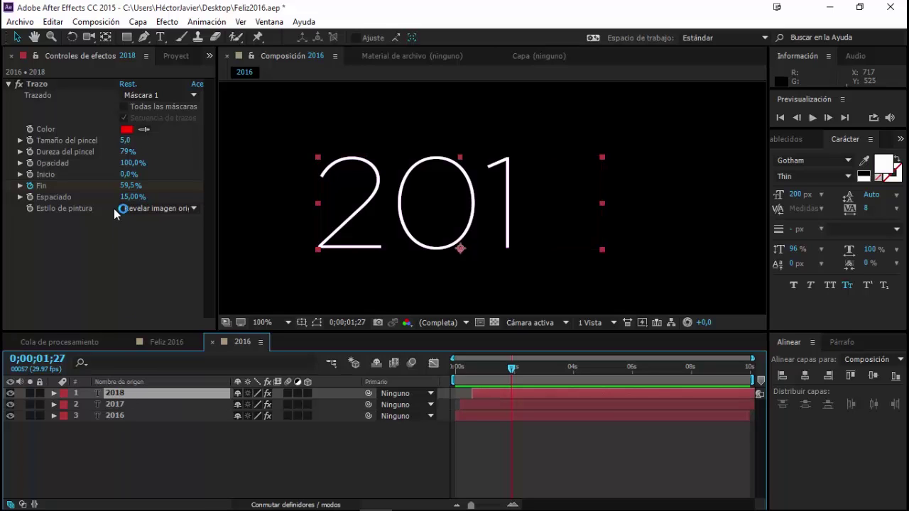
key("u")
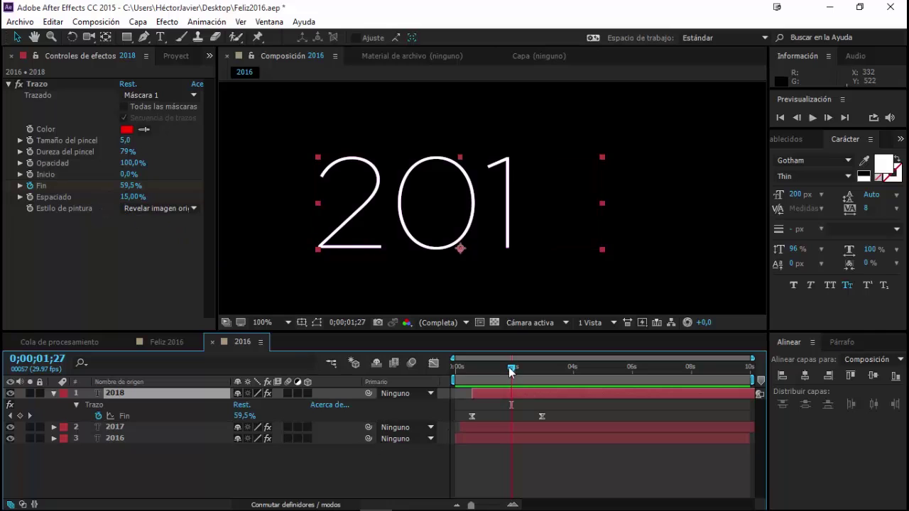
- Set the time to 0;00;02;00 and add a Trazo Inicio keyframe at 0%
left_click_drag(511, 369, 522, 371)
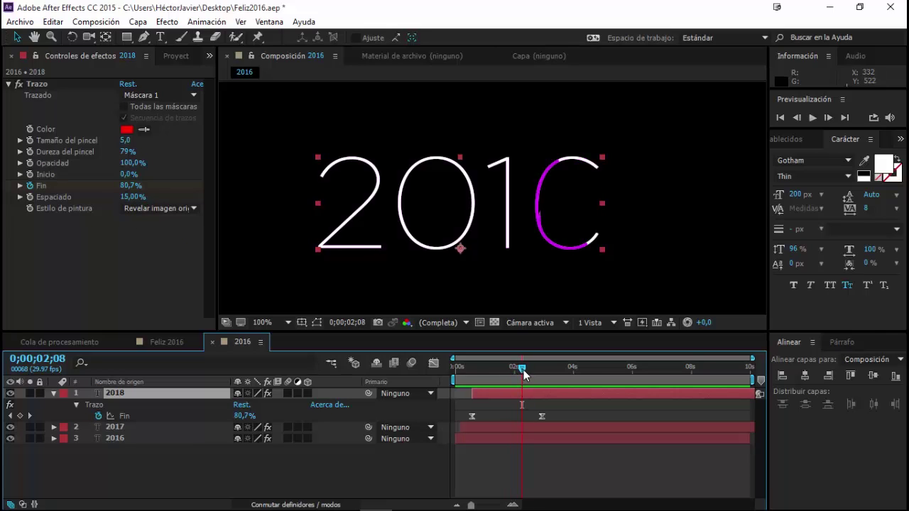
left_click_drag(523, 374, 514, 371)
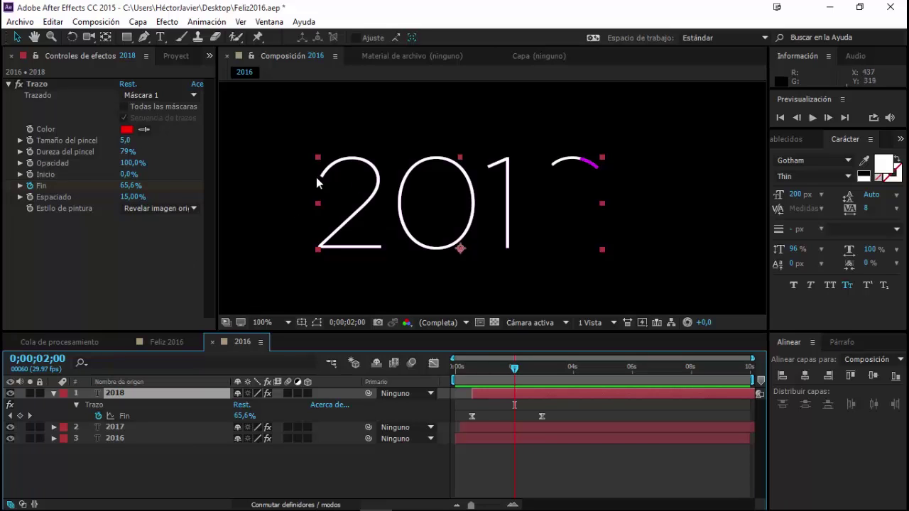
left_click(28, 177)
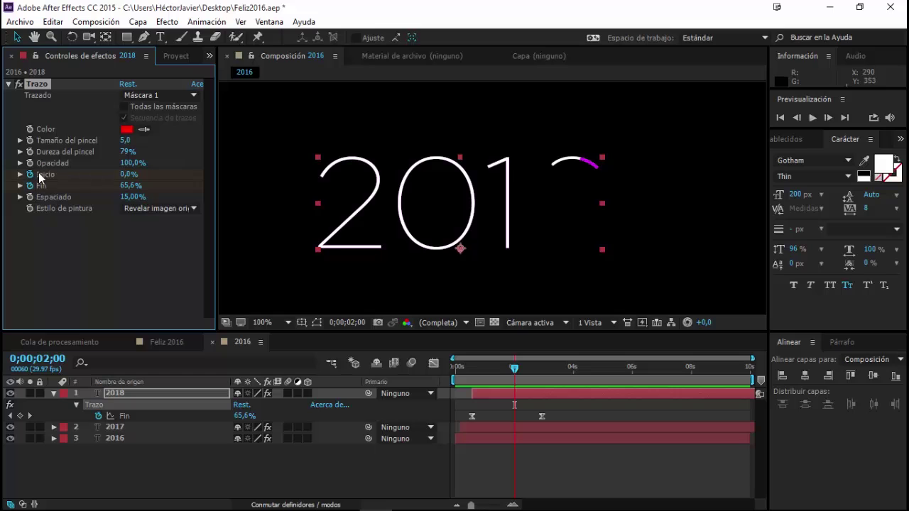
left_click(30, 174)
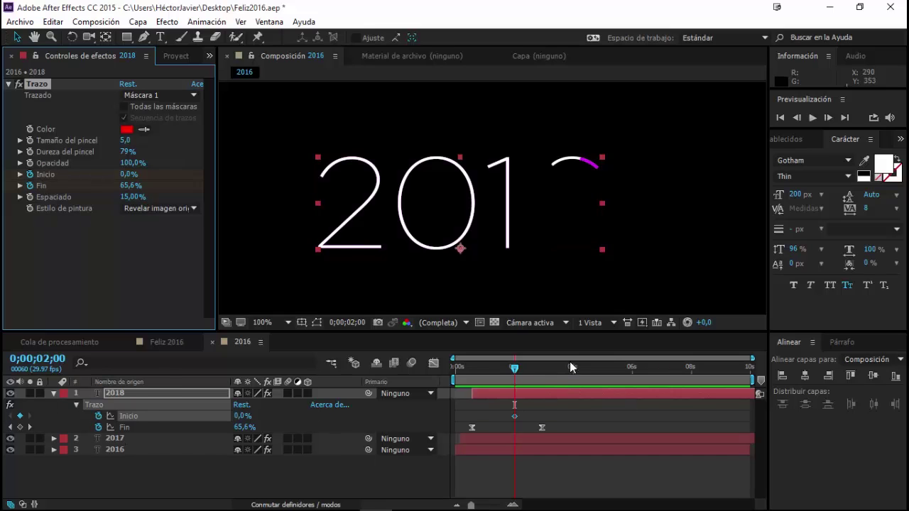
- Set 2018's Inicio to 100% at 0;00;04;09 and apply Easy Ease to both Inicio keyframes
left_click(588, 367)
left_click_drag(588, 369, 581, 369)
left_click_drag(125, 175, 203, 175)
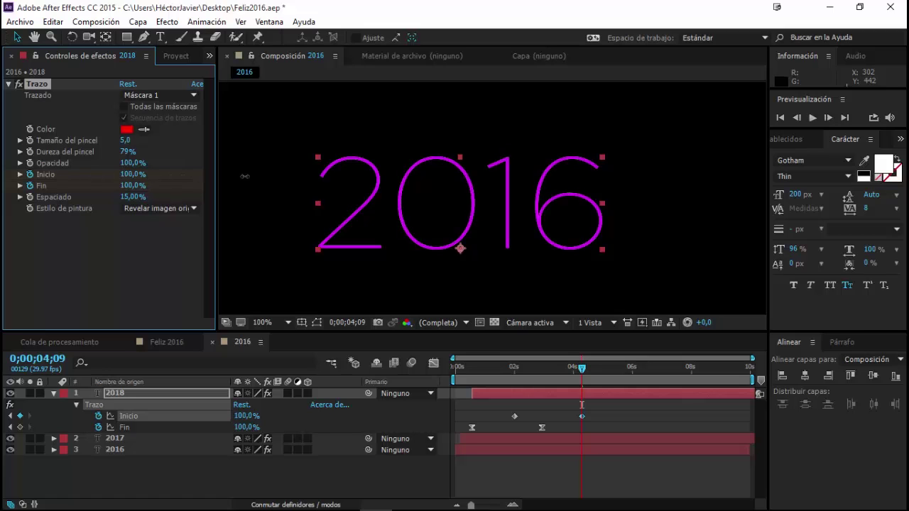
mouse_move(598, 407)
left_mouse_down()
mouse_move(504, 411)
mouse_move(503, 423)
left_mouse_up()
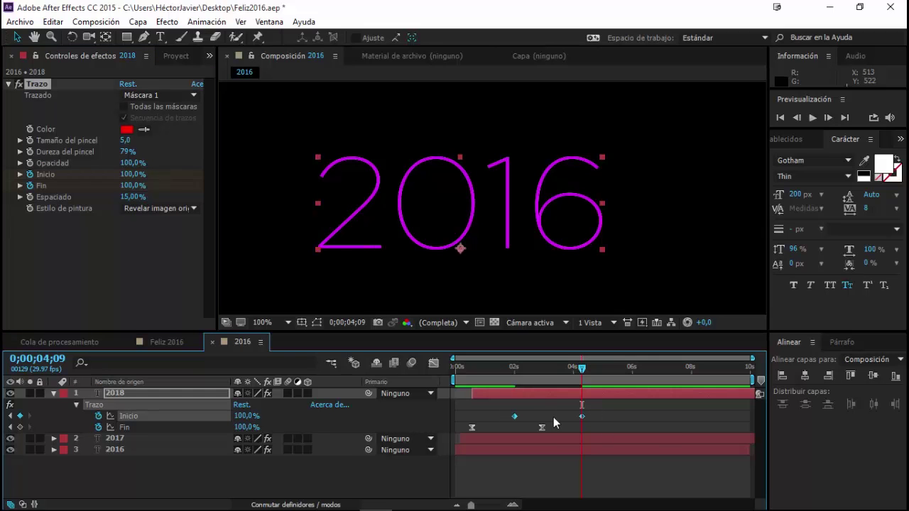
right_click(580, 416)
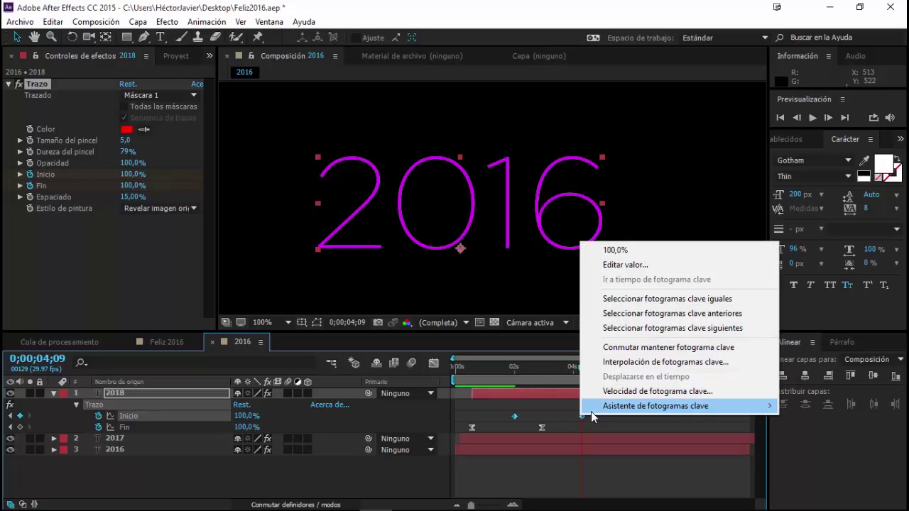
mouse_move(591, 407)
left_click(388, 362)
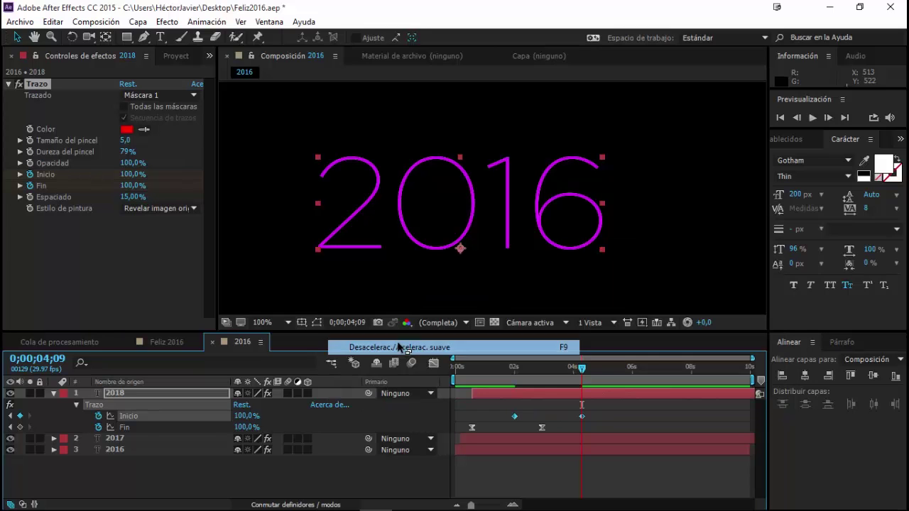
left_click(140, 441)
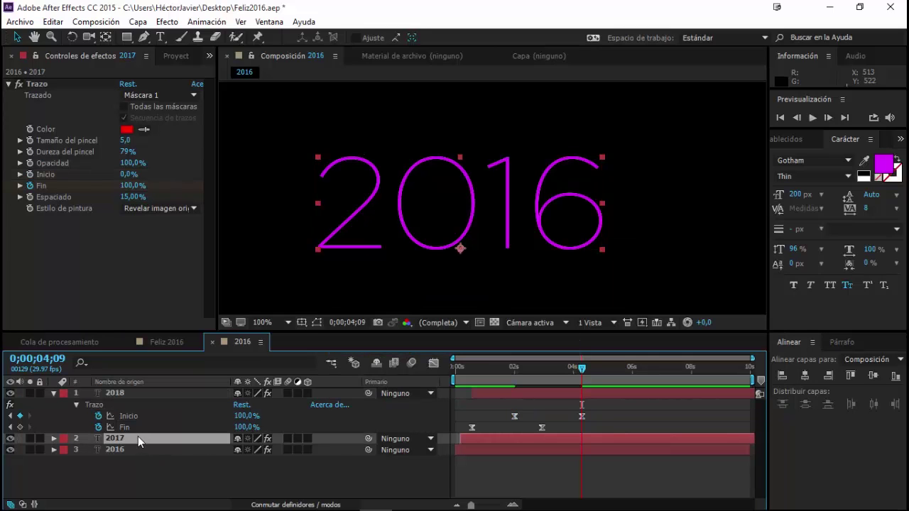
- Keyframe the 2017 layer's Inicio and raise it to 100% at 0;00;04;09
key("u")
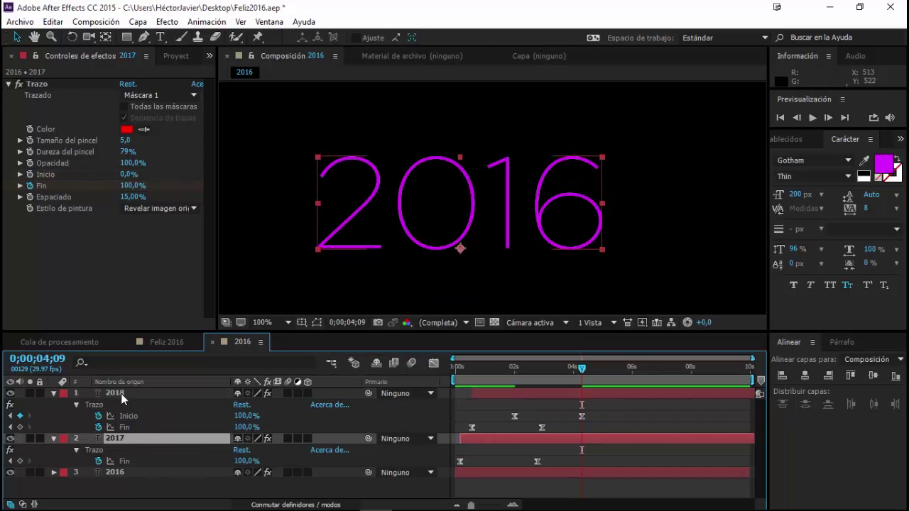
left_click(30, 175)
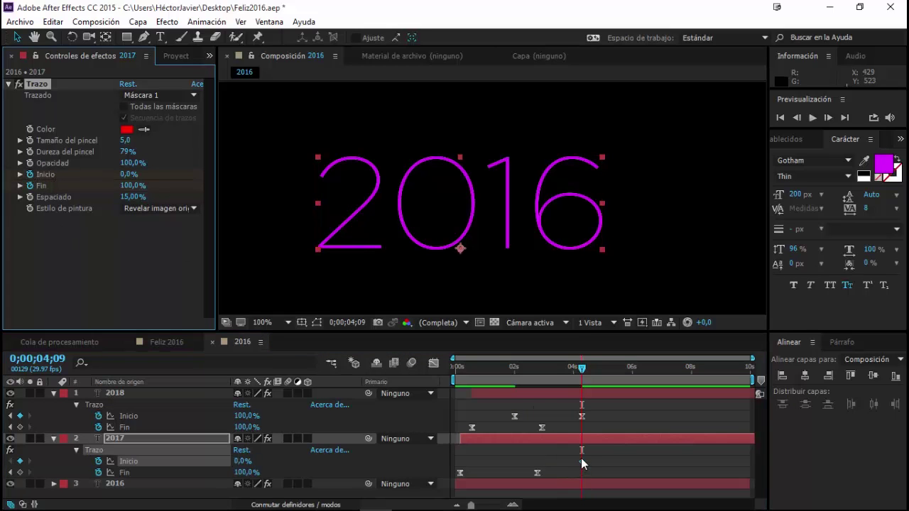
mouse_move(580, 465)
left_click_drag(580, 465, 505, 465)
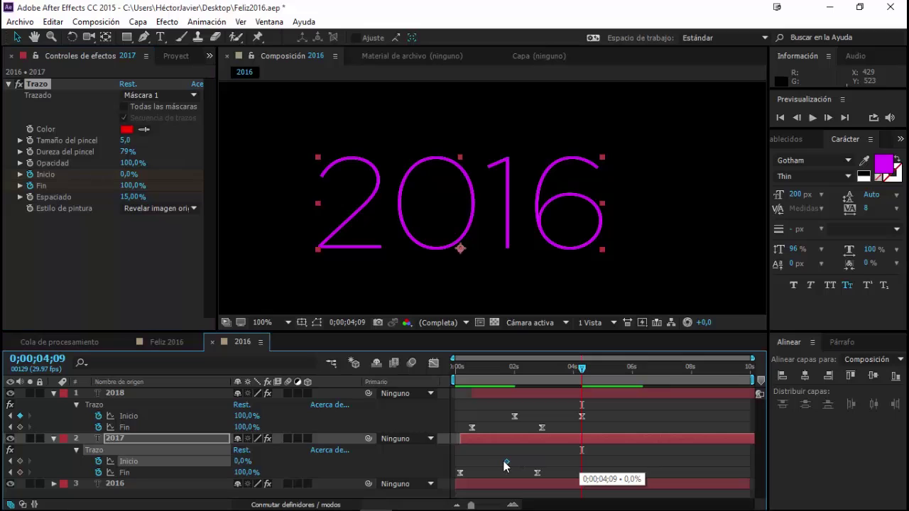
left_click_drag(506, 465, 506, 463)
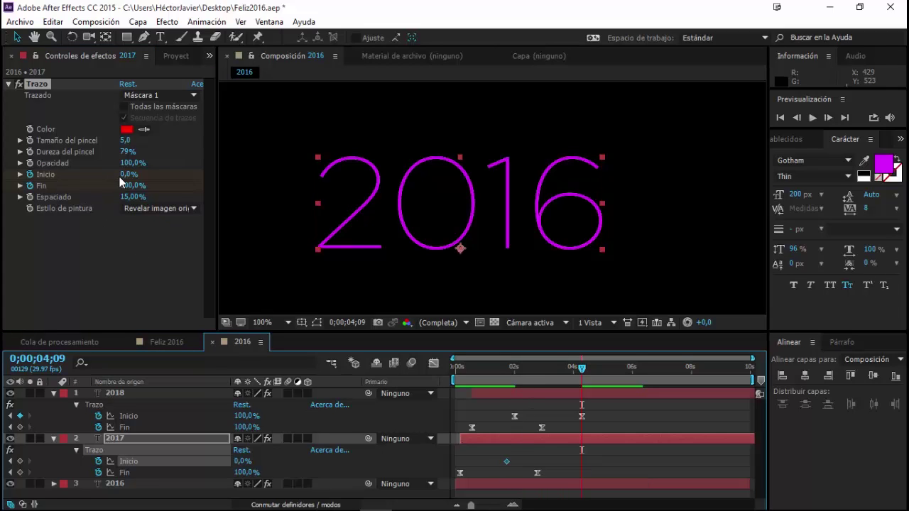
left_click_drag(129, 174, 206, 174)
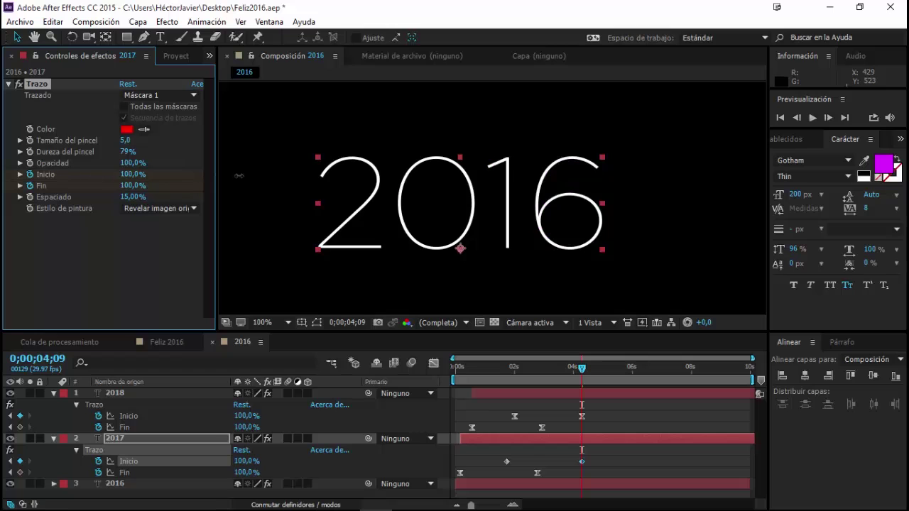
- Apply Easy Ease to the 2017 Inicio keyframes
left_click_drag(490, 449, 598, 477)
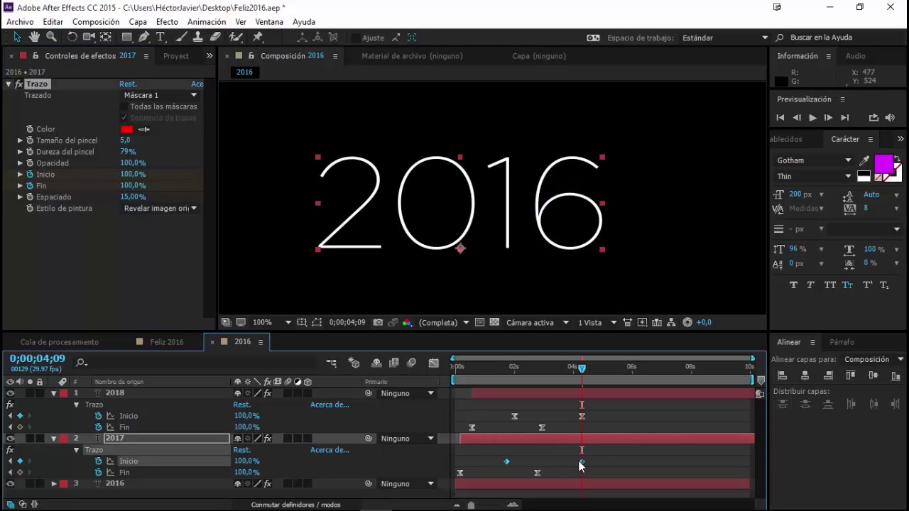
right_click(579, 463)
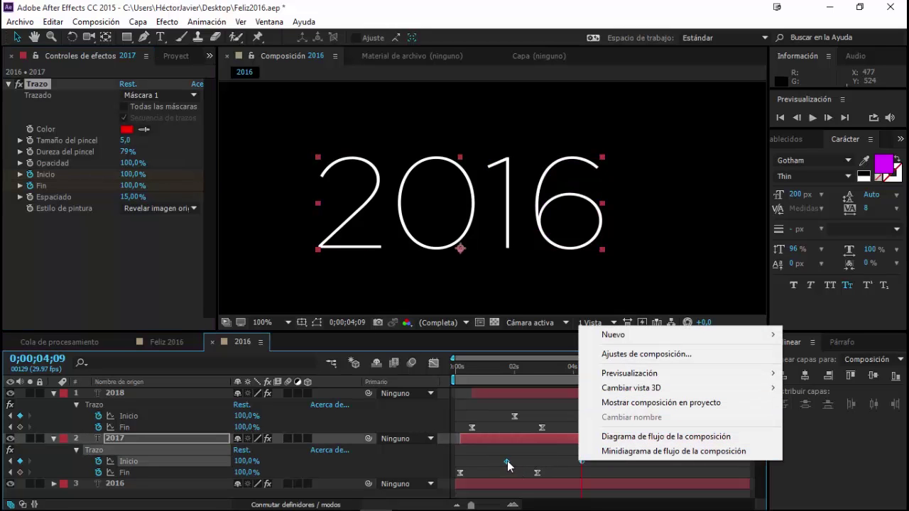
right_click(507, 461)
mouse_move(560, 503)
left_click(320, 392)
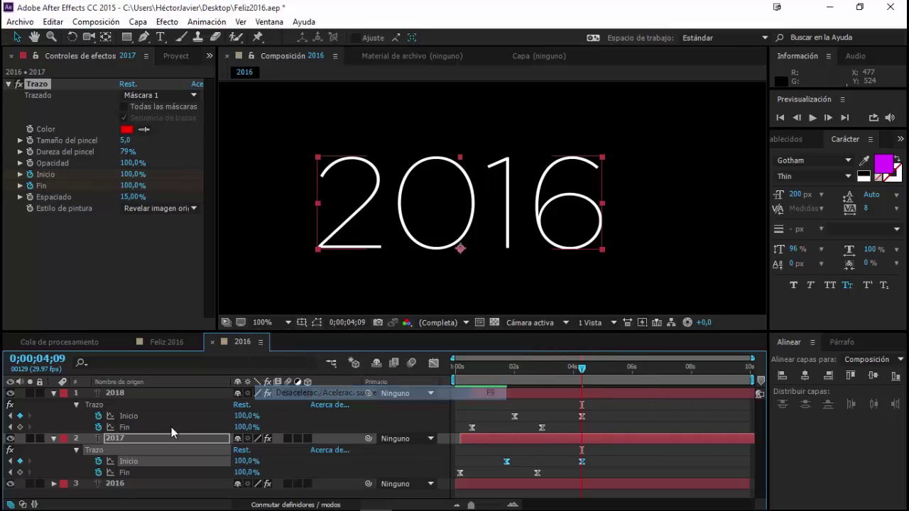
- Collapse 2017, reveal the 2016 layer's stroke properties and start an Inicio keyframe at 0%
left_click(54, 439)
left_click(118, 450)
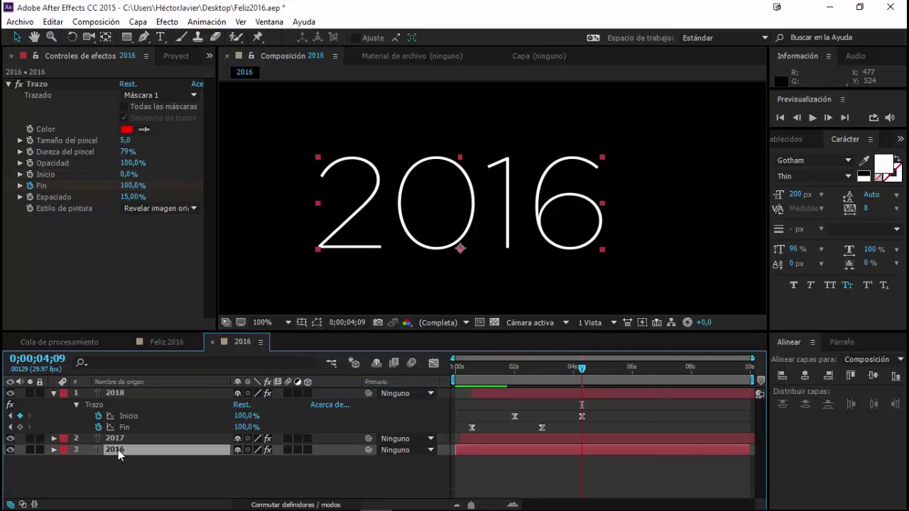
left_click(127, 437)
key("u")
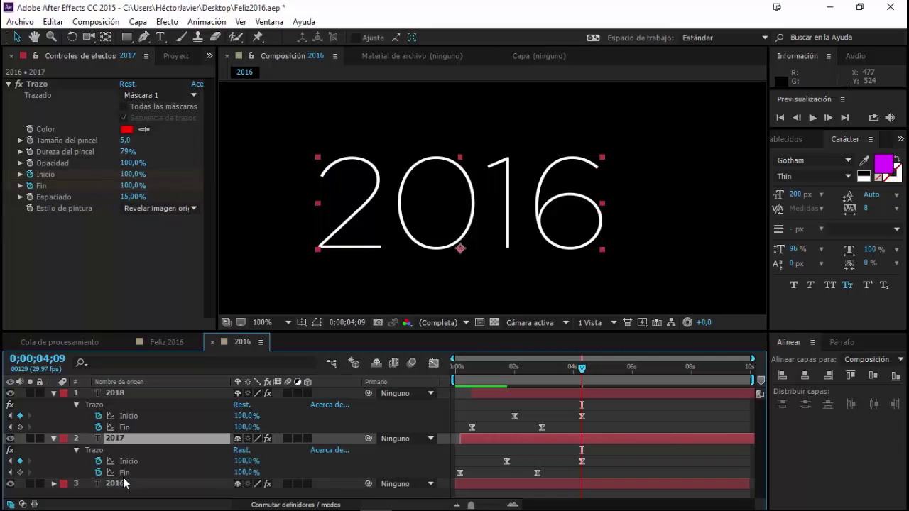
left_click(124, 484)
key("u")
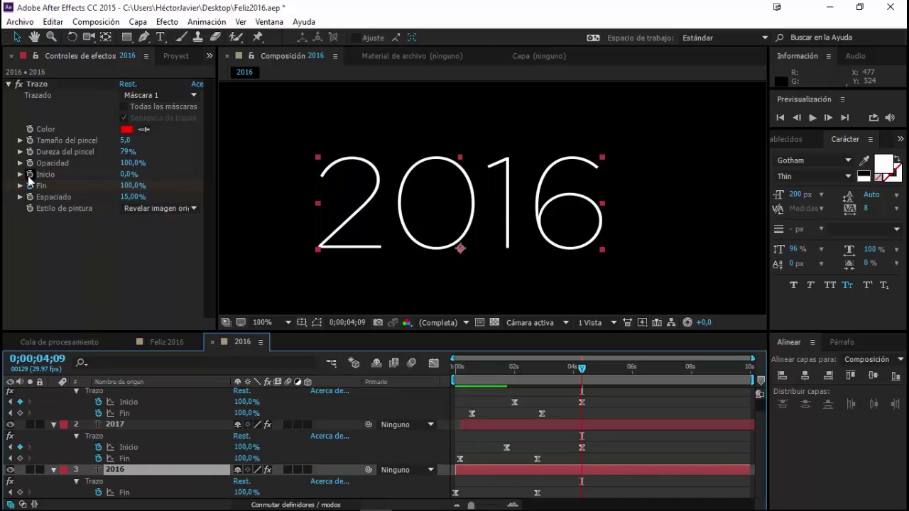
left_click(29, 176)
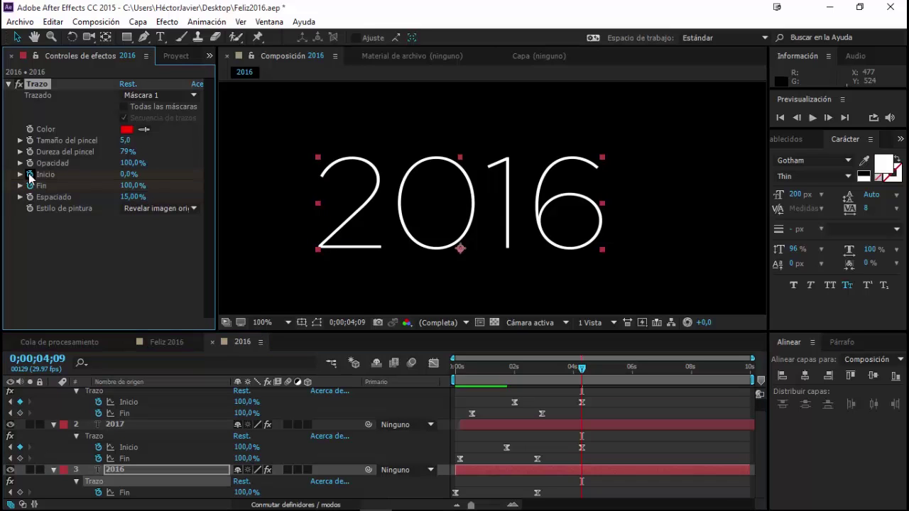
left_click(30, 176)
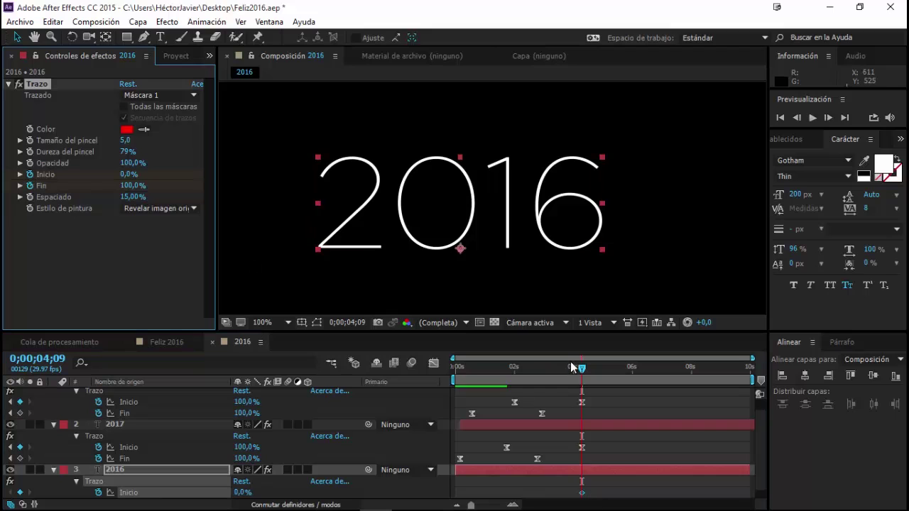
- Place 2016's Inicio keyframes at 0% on 1;15 and 100% on 4;09
scroll(595, 412, "down", 1)
left_click_drag(540, 373, 500, 373)
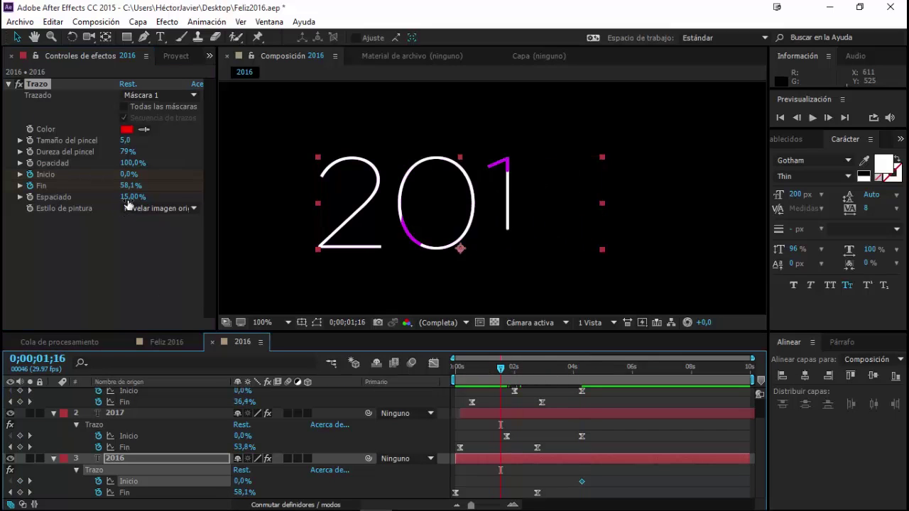
left_click_drag(126, 175, 217, 184)
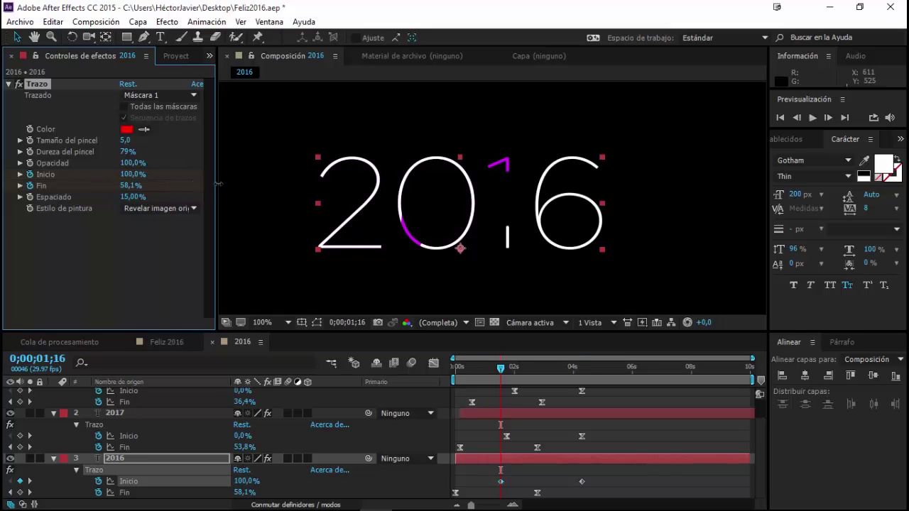
left_click(509, 368)
left_click_drag(509, 368, 578, 370)
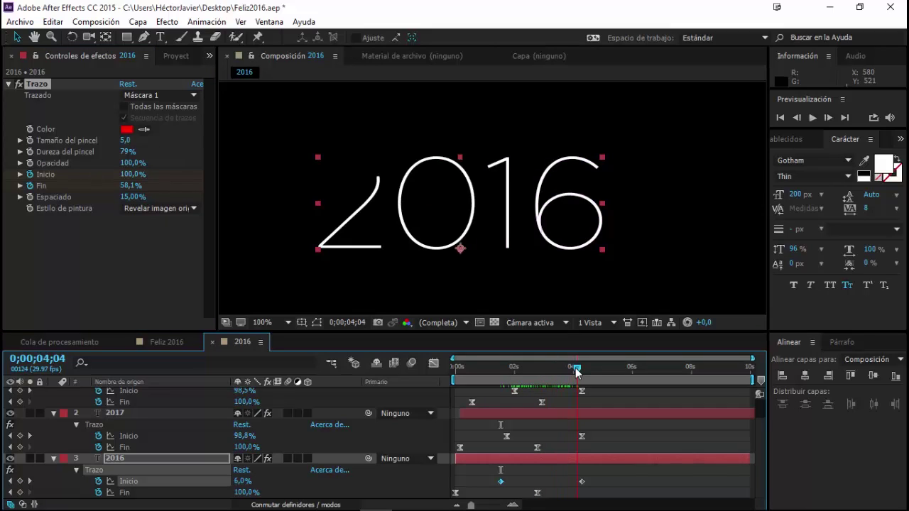
key("space")
left_click(582, 369)
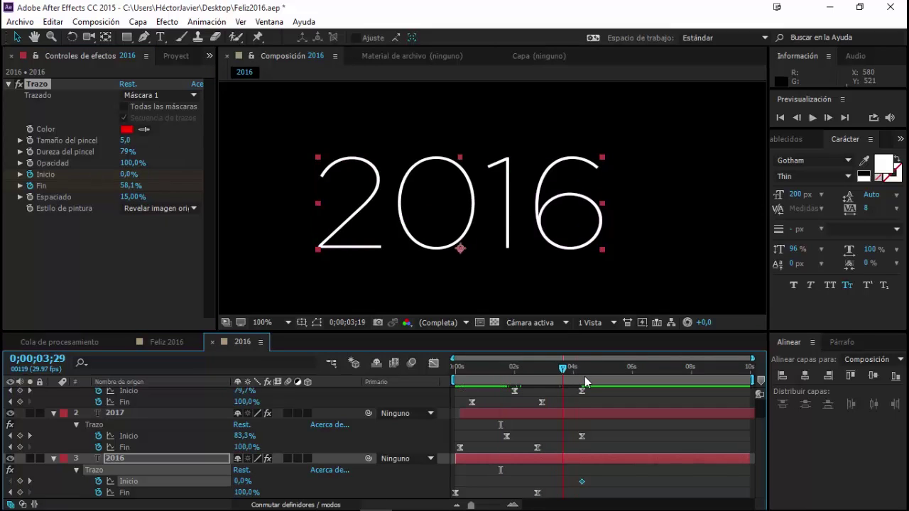
left_click_drag(575, 482, 503, 487)
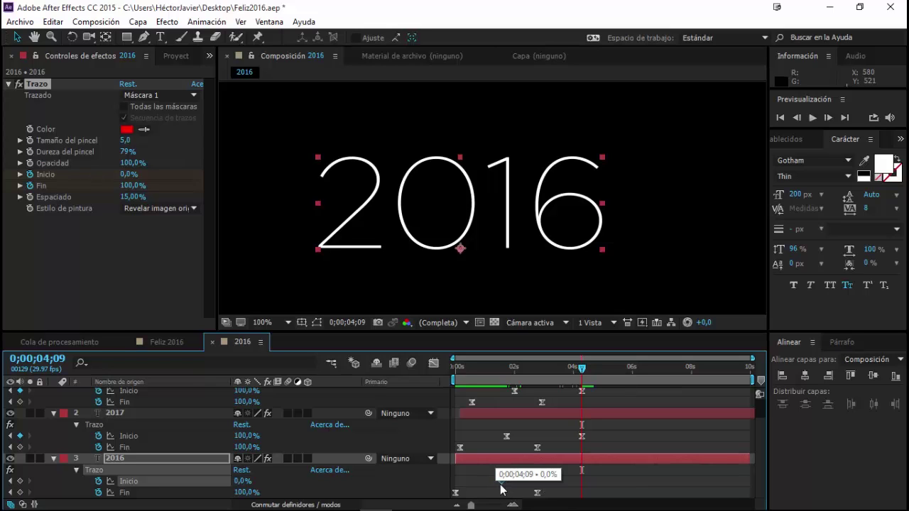
left_click_drag(129, 174, 244, 189)
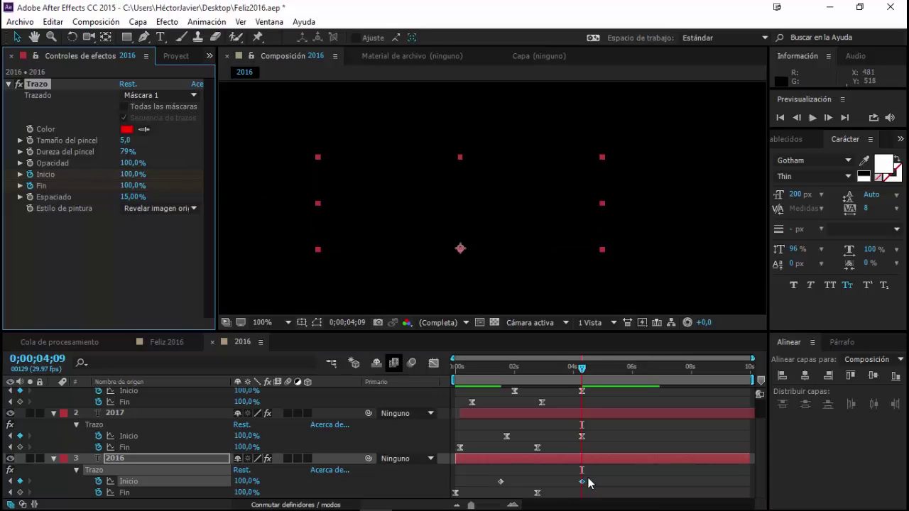
- Apply Easy Ease to the 2016 Inicio keyframes and preview the 2016 composition
right_click(501, 482)
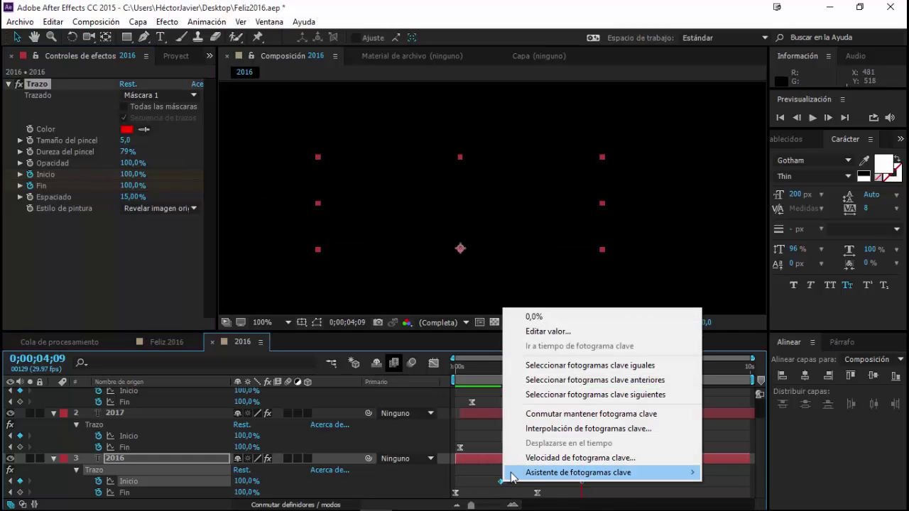
mouse_move(512, 474)
left_click(461, 424)
left_click_drag(487, 367, 586, 379)
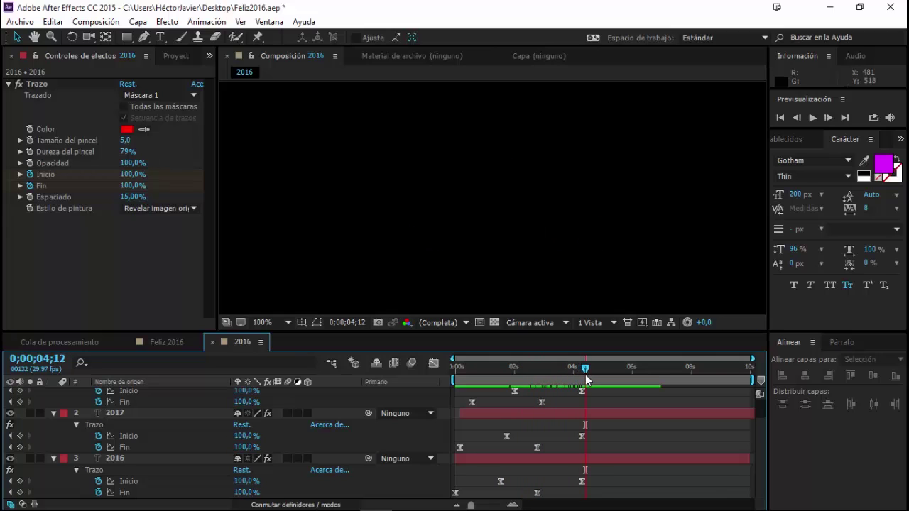
key("space")
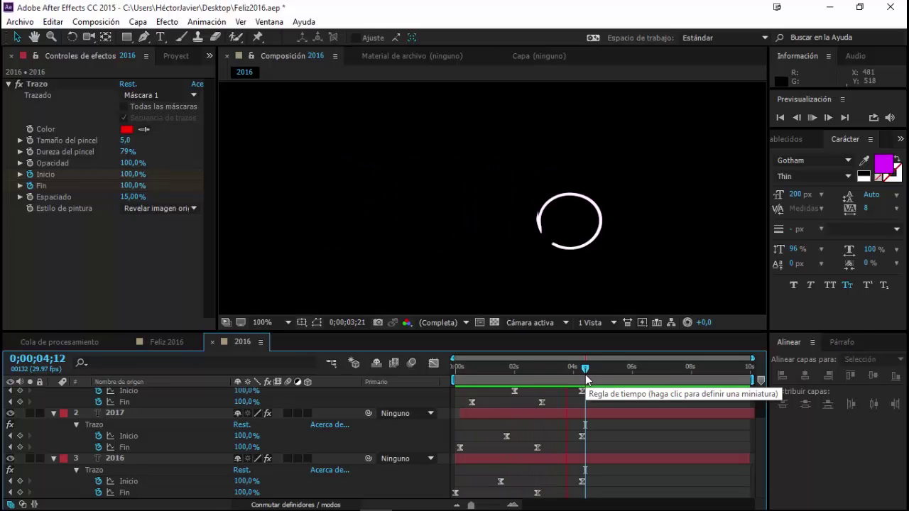
left_click(563, 368)
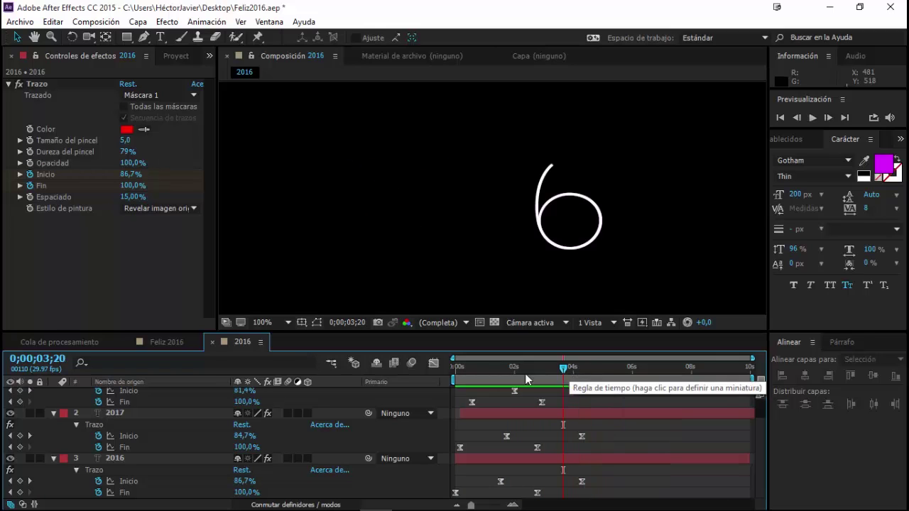
- Select all three year layers and reveal their stroke keyframes together
left_click(540, 460)
scroll(569, 451, "up", 1)
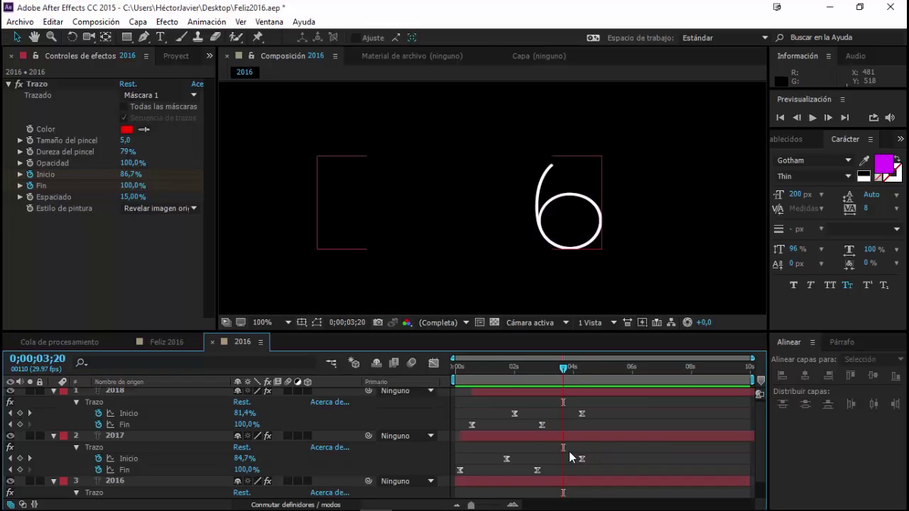
key("u")
left_click(506, 416)
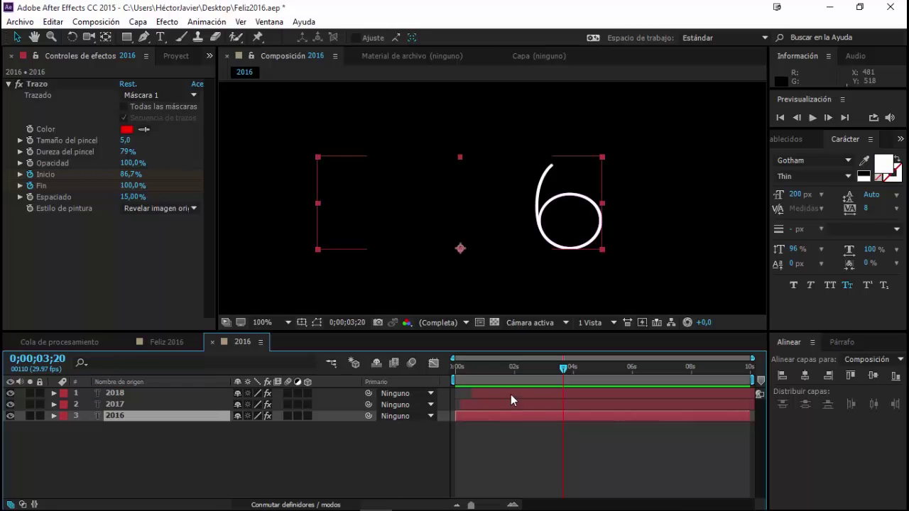
left_click(510, 392, "shift")
key("u")
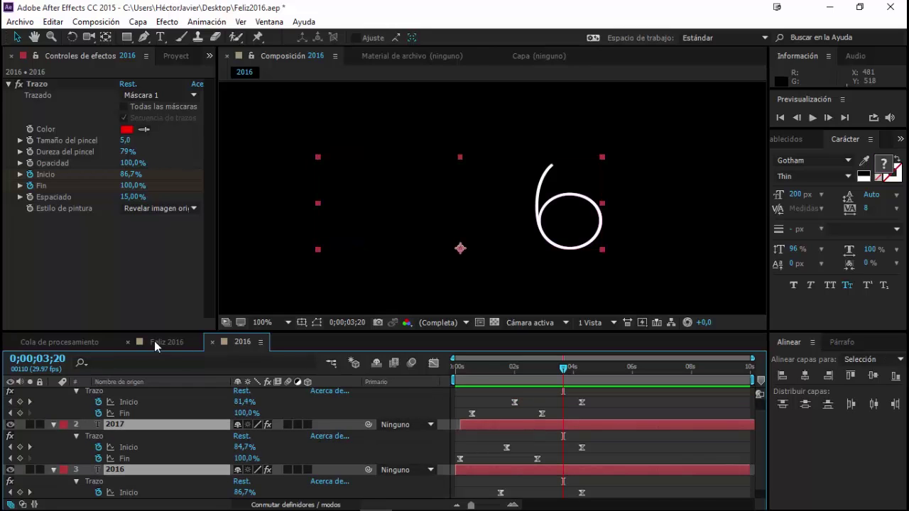
- Preview the full Feliz 2016 composition, then return to the 2016 composition
left_click(156, 341)
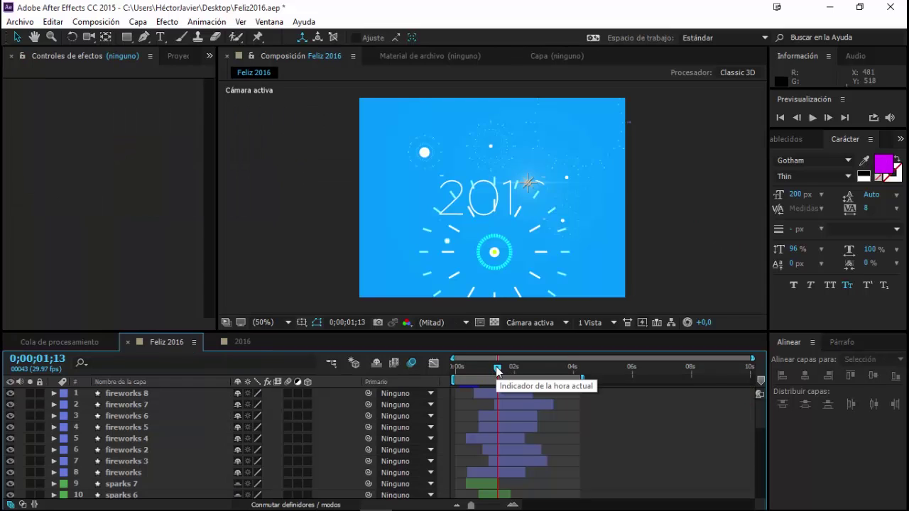
key("space")
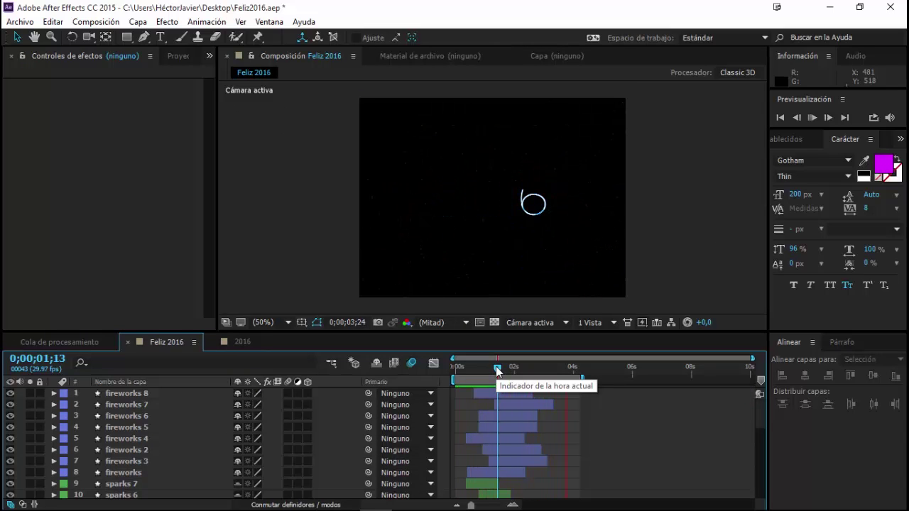
left_click(243, 342)
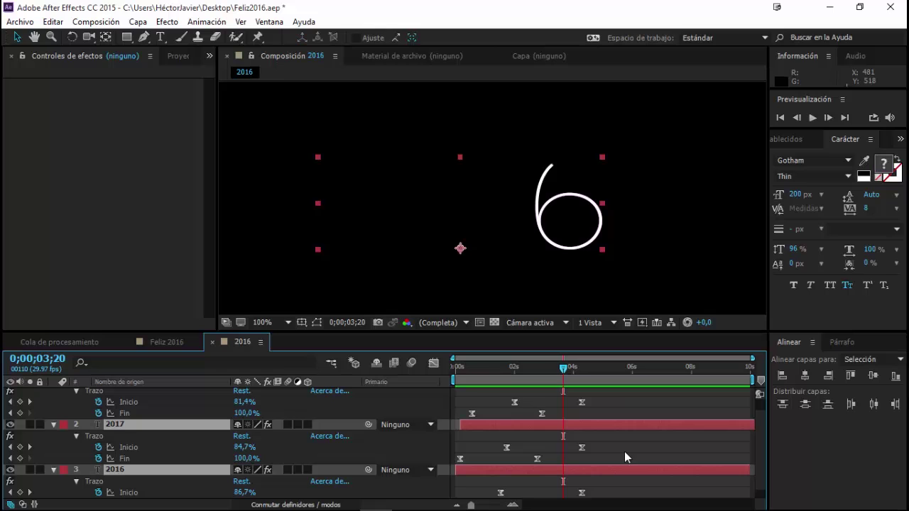
scroll(617, 449, "down", 1)
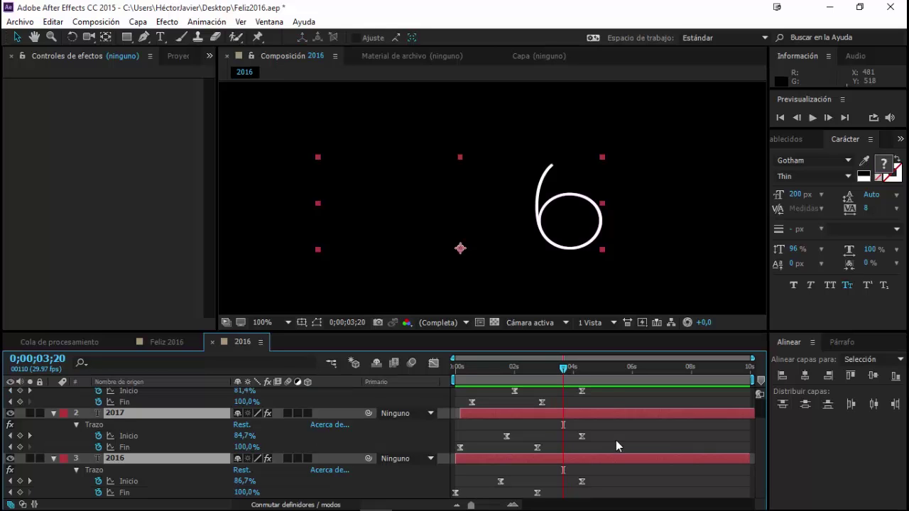
- Shift all keyframes on the three layers slightly earlier, then deselect everything
left_click_drag(561, 332, 557, 250)
left_click_drag(608, 325, 448, 466)
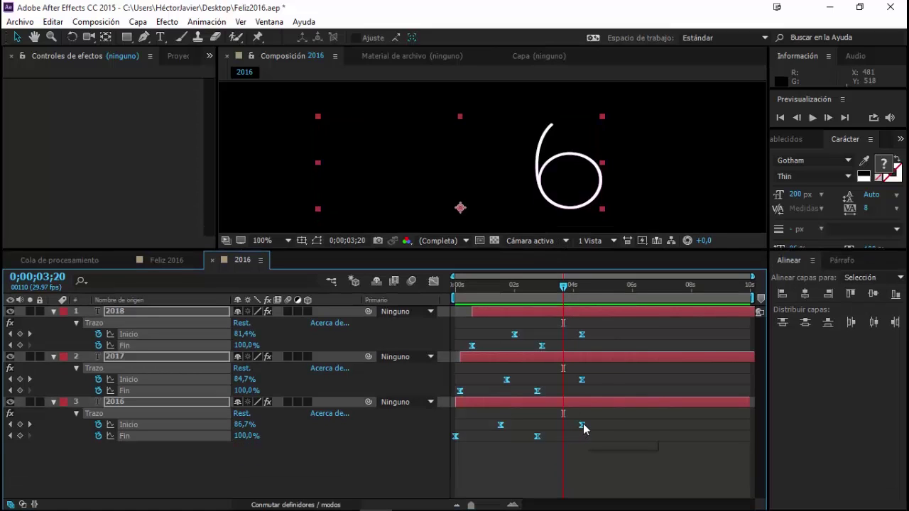
left_click_drag(583, 426, 557, 427)
left_click(557, 461)
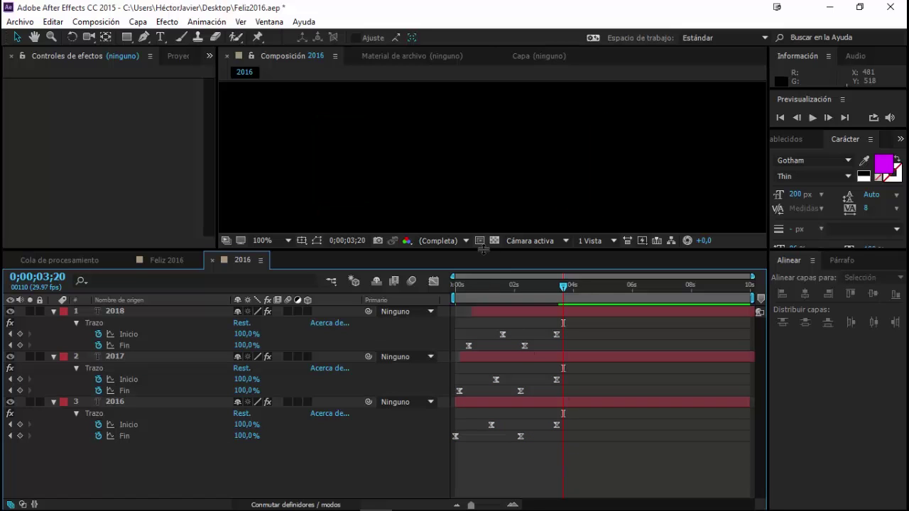
- Preview and scrub the retimed 2016 stroke draw-on animation
left_click_drag(487, 250, 486, 315)
key("space")
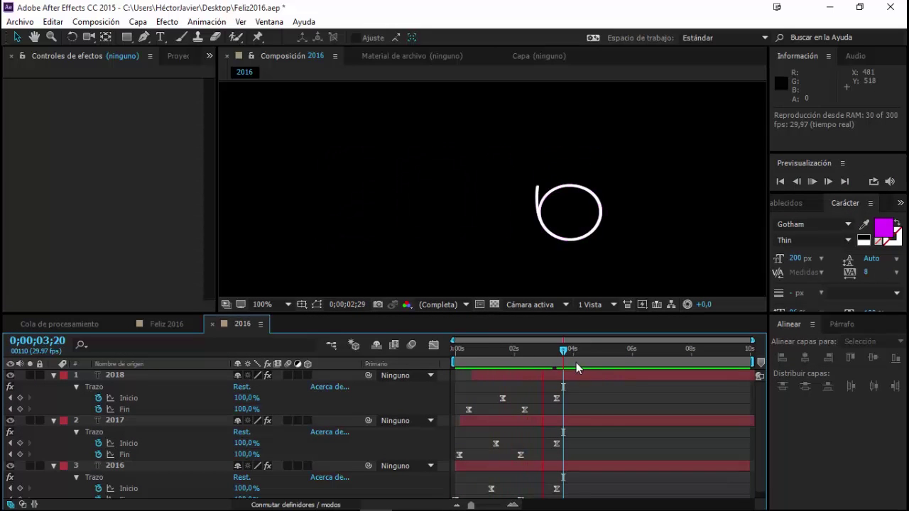
left_click_drag(558, 350, 529, 351)
key("ctrl+a")
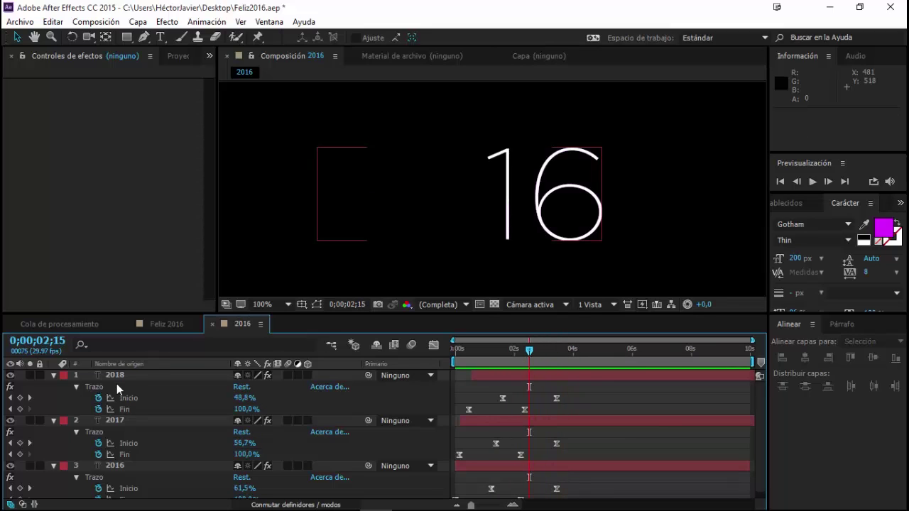
- Collapse all layers' property rows, deselect the layers and return to 0;00;01;25
key("u")
left_click(267, 432)
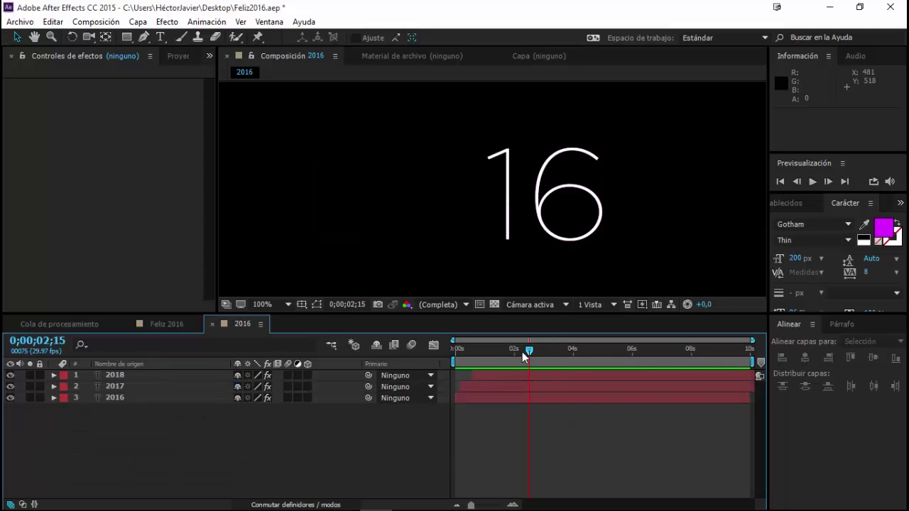
left_click_drag(527, 350, 507, 350)
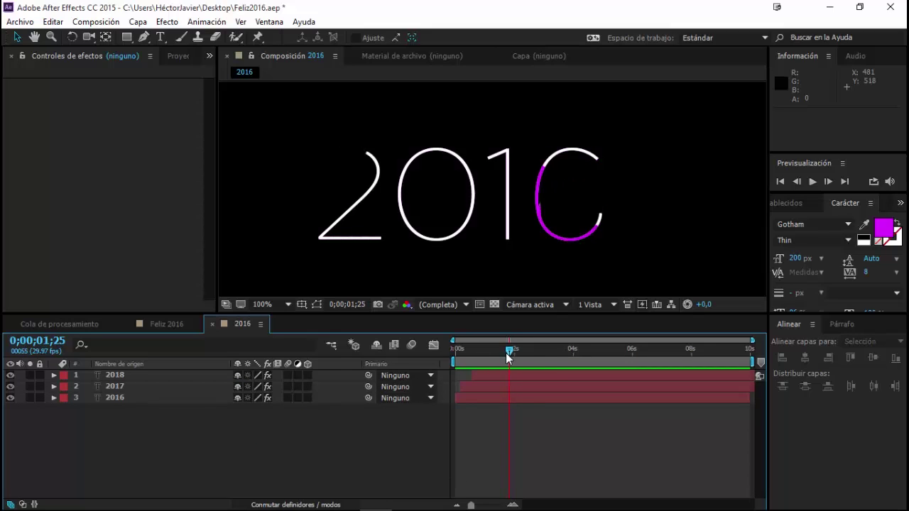
right_click(313, 463)
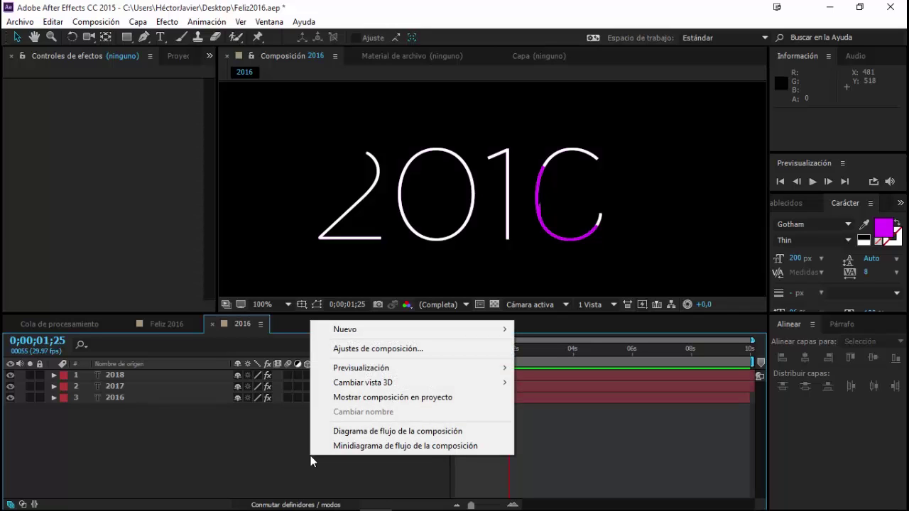
- Create a Punto type light Luz 1 at 150% intensity and dismiss the 2D-layer warning
right_click(220, 460)
mouse_move(330, 323)
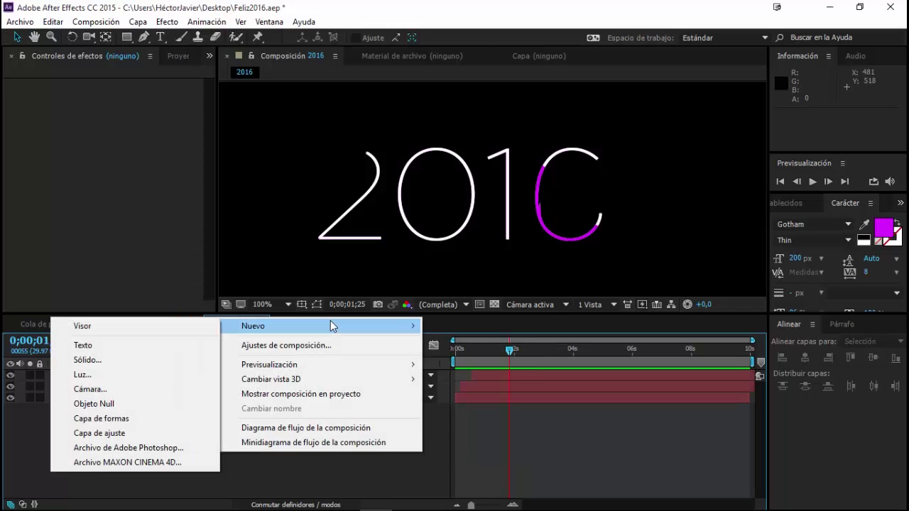
left_click(92, 374)
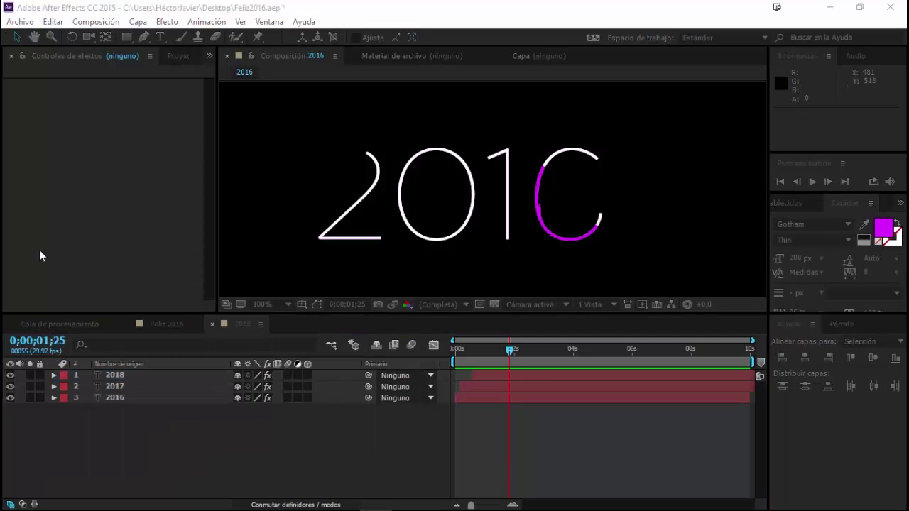
left_click_drag(523, 93, 480, 105)
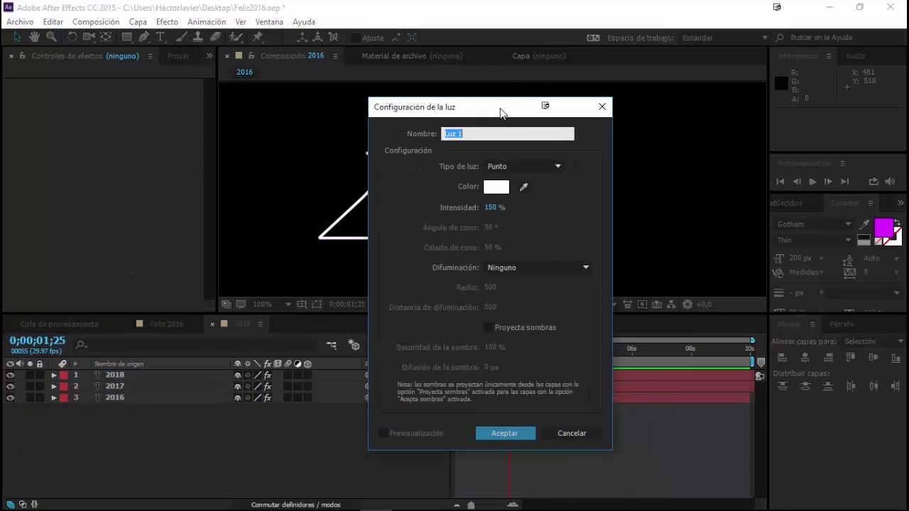
left_click(480, 160)
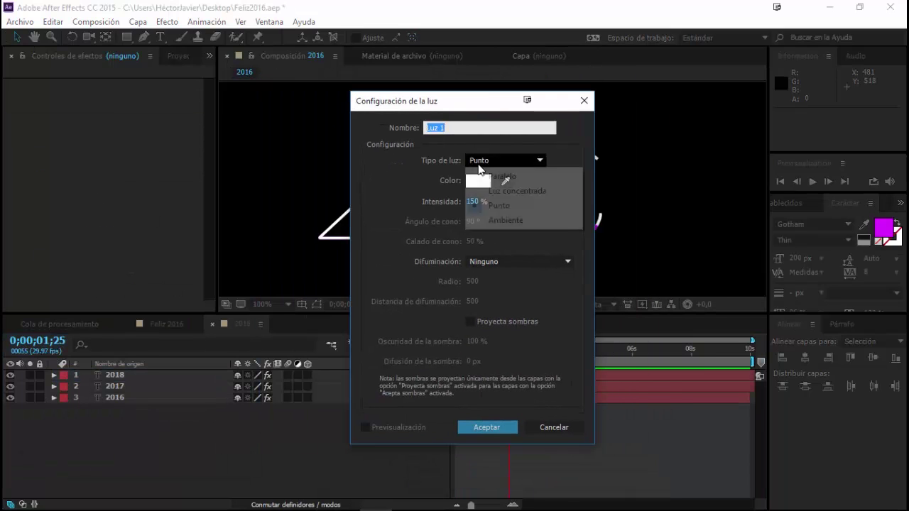
left_click(487, 204)
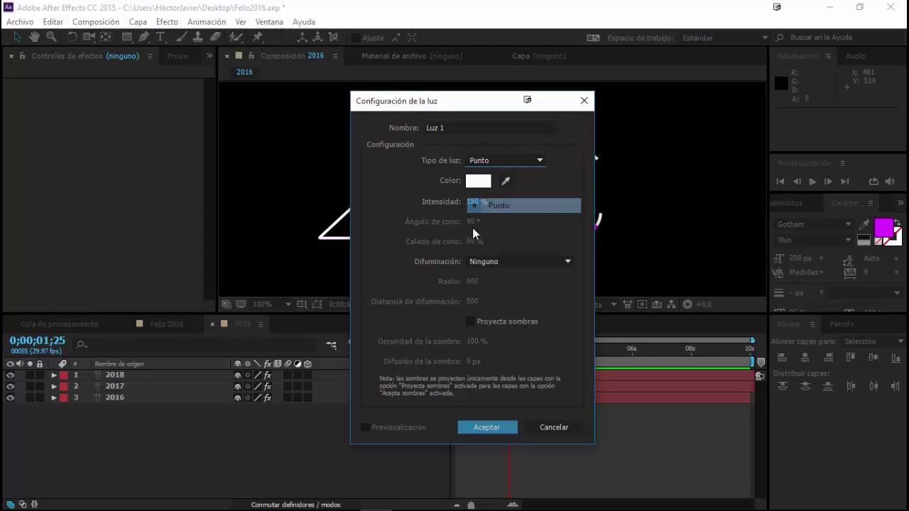
left_click(490, 427)
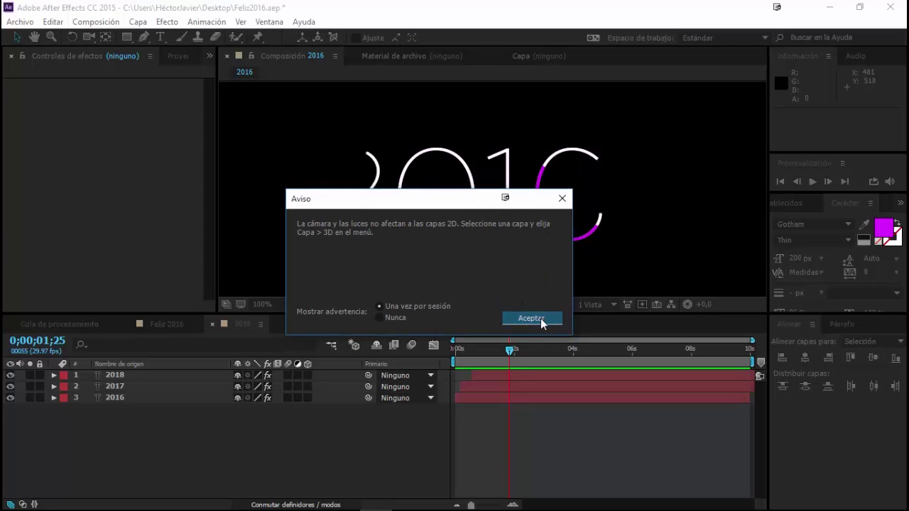
left_click(539, 318)
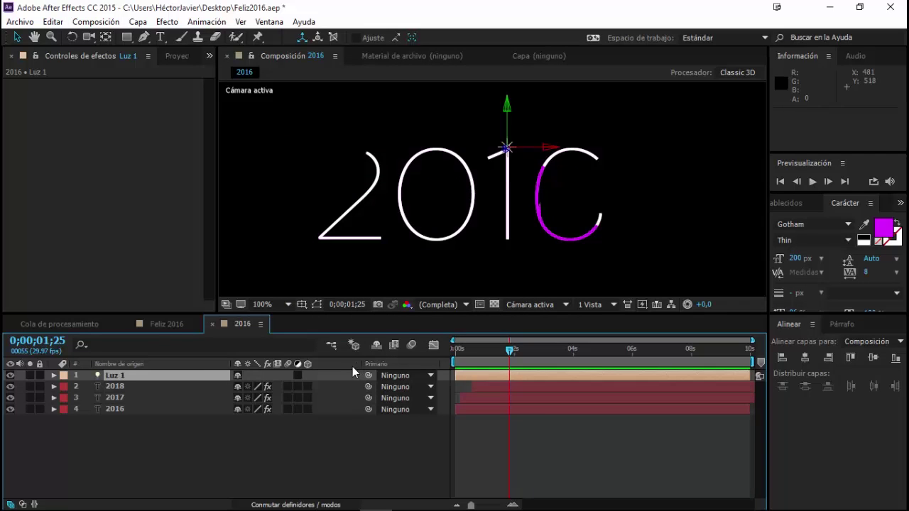
- Expand layer 2018 down to Máscara 1 and select its Trazado de máscara property
left_click(125, 387)
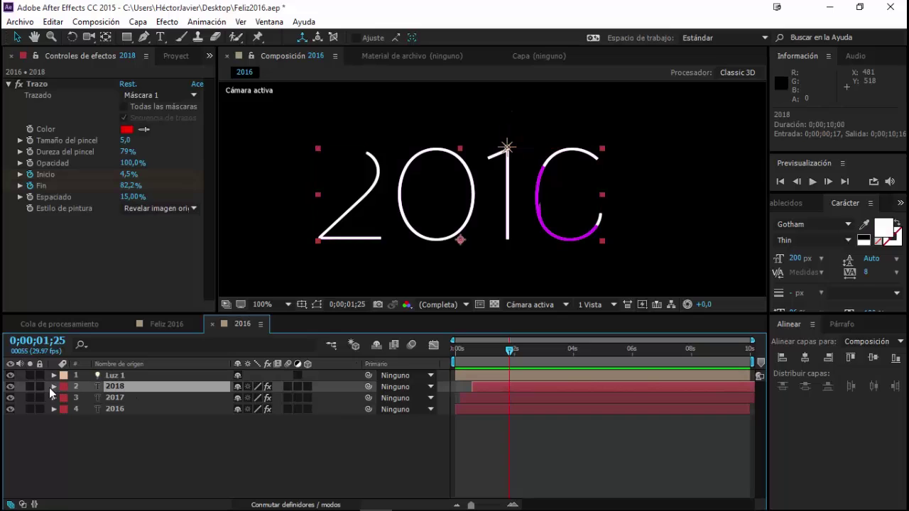
left_click(54, 387)
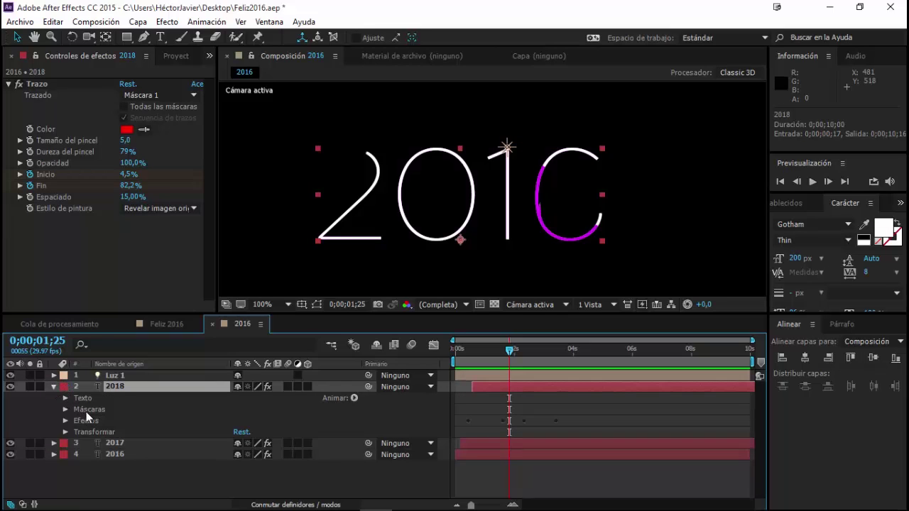
left_click(86, 412)
left_click(65, 409)
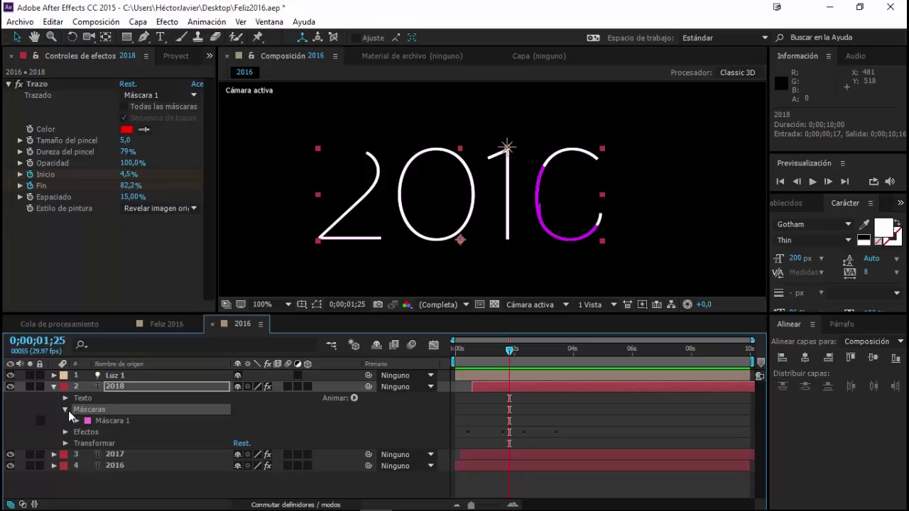
left_click(106, 421)
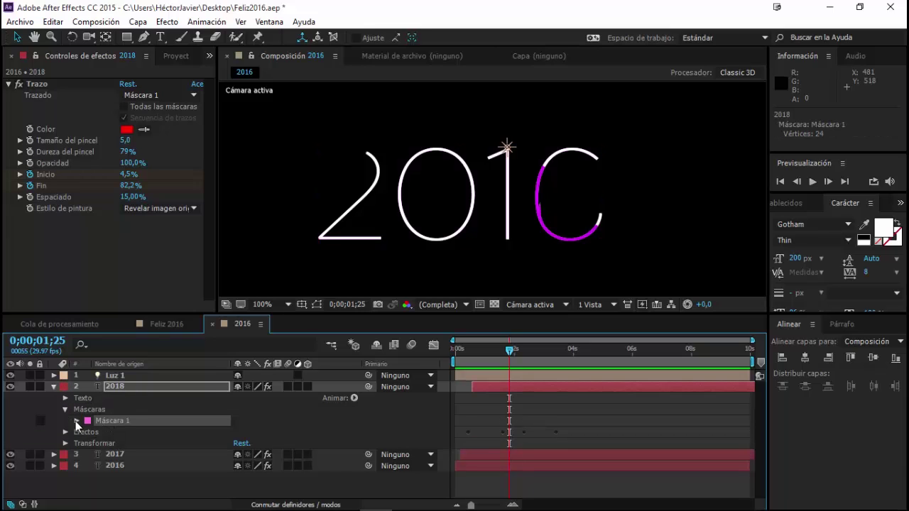
left_click(76, 421)
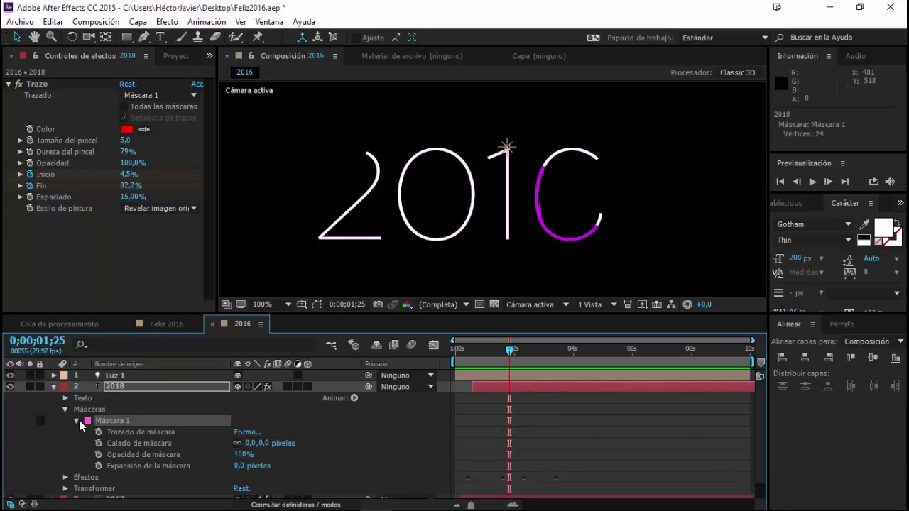
left_click(142, 432)
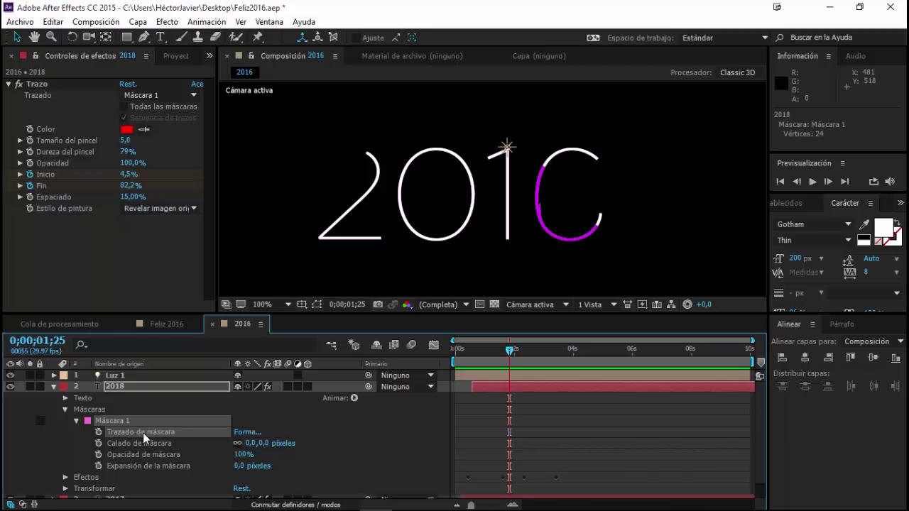
- Show the mask outlines over the 2016 text, reselect the mask path, then select Luz 1
left_click(317, 304)
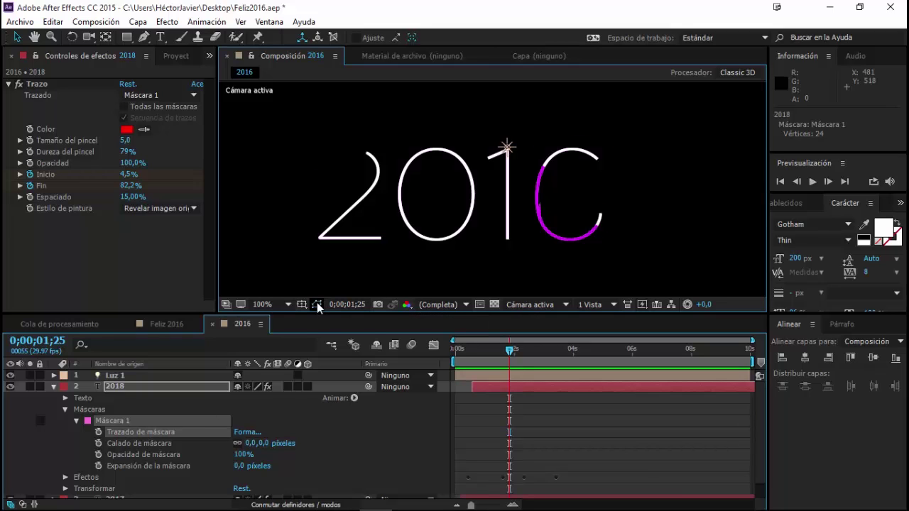
left_click(317, 304)
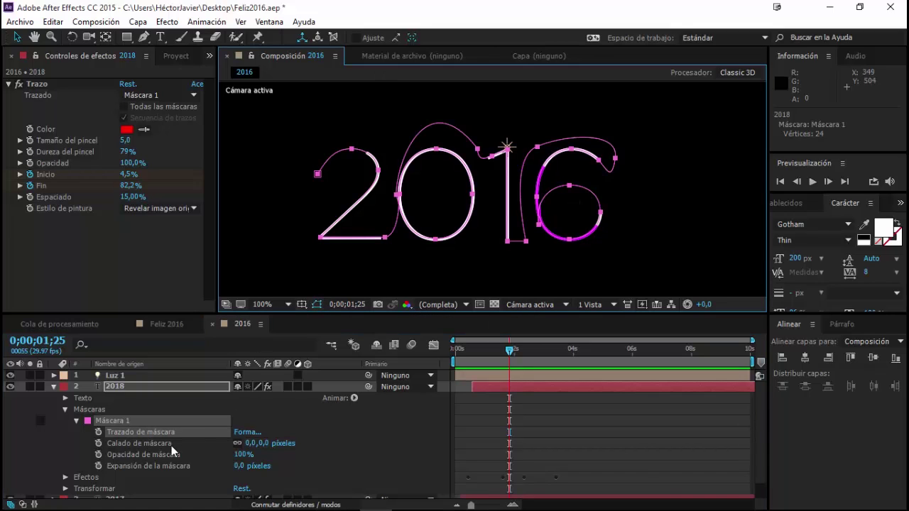
left_click(130, 432)
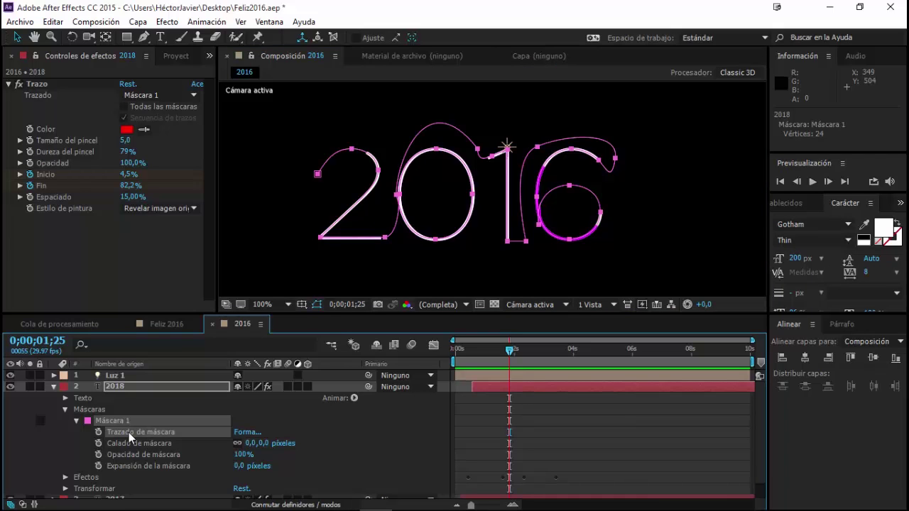
left_click(121, 377)
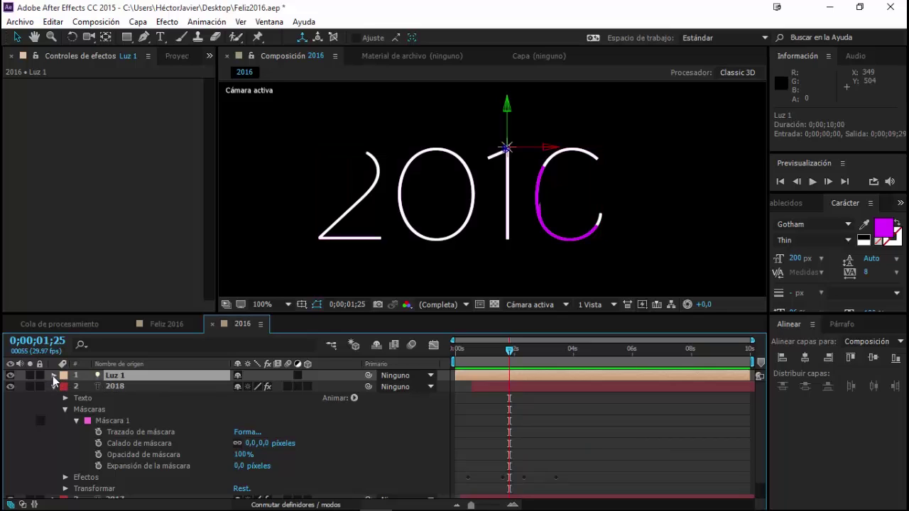
- Paste the 2018 mask path into Luz 1's Posición as a keyframed motion path
key("p")
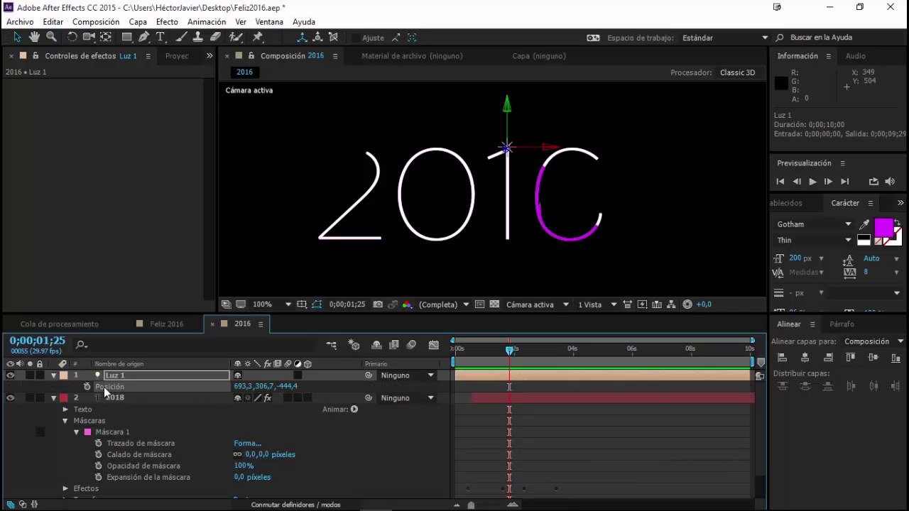
key("ctrl+v")
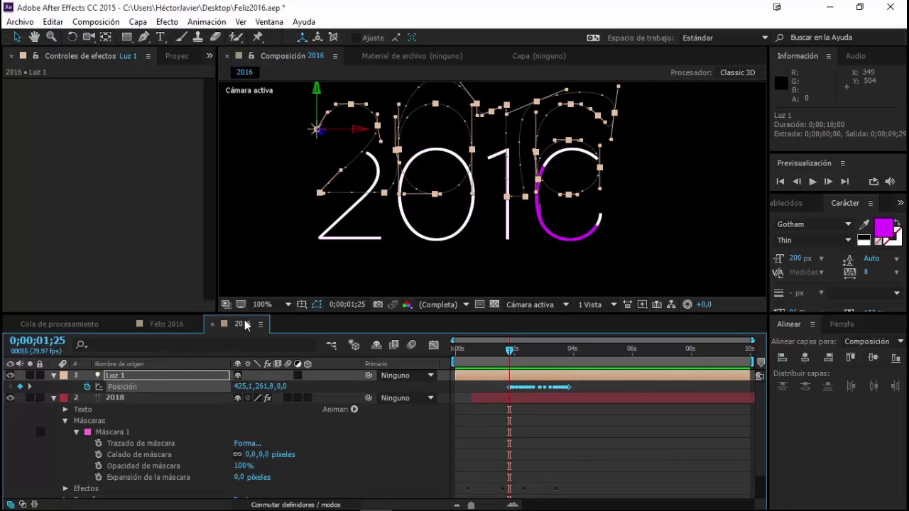
left_click_drag(655, 181, 653, 225)
key("v")
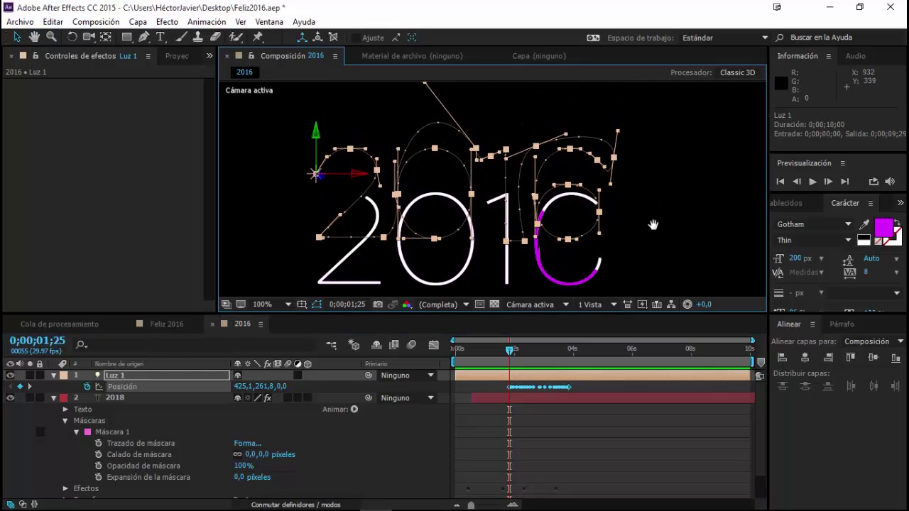
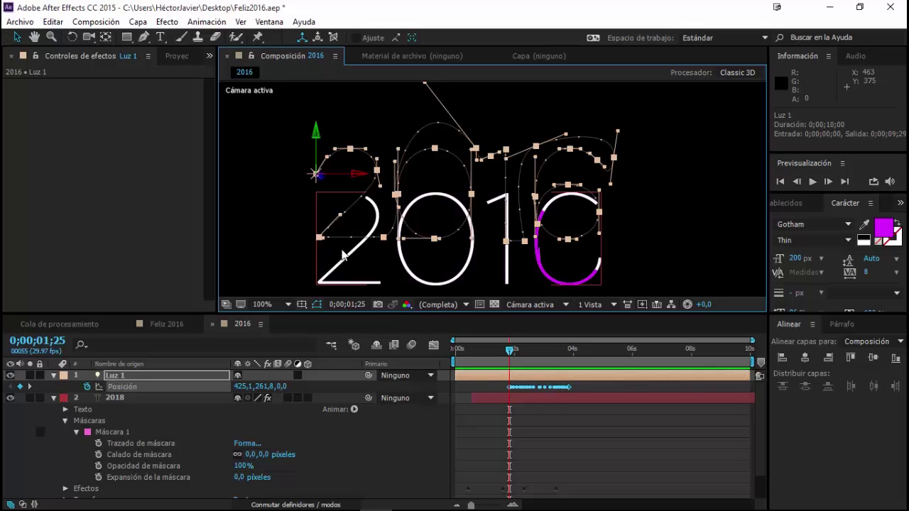
- Nudge Luz 1's position down, then scrub to the frame where the 6 is drawing
key("Down")
key("Down")
key("Down")
key("Down")
key("Down")
key("Down")
key("Down")
key("Down")
key("Down")
key("Down")
key("Down")
key("Down")
key("Down")
key("Down")
key("Down")
key("Down")
key("Down")
key("Down")
key("Down")
key("Down")
key("Down")
key("Down")
key("Down")
key("Down")
key("Down")
key("Down")
key("Down")
key("Down")
key("Down")
key("Down")
key("Down")
key("Down")
key("Down")
key("Down")
key("Down")
key("Down")
key("Down")
key("Down")
key("Down")
key("Down")
key("Down")
key("Down")
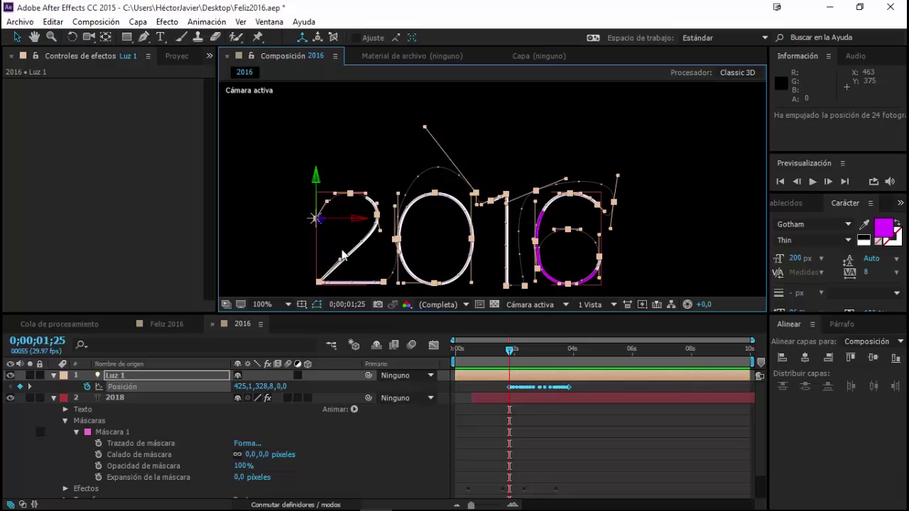
left_click(539, 419)
left_click_drag(509, 348, 512, 355)
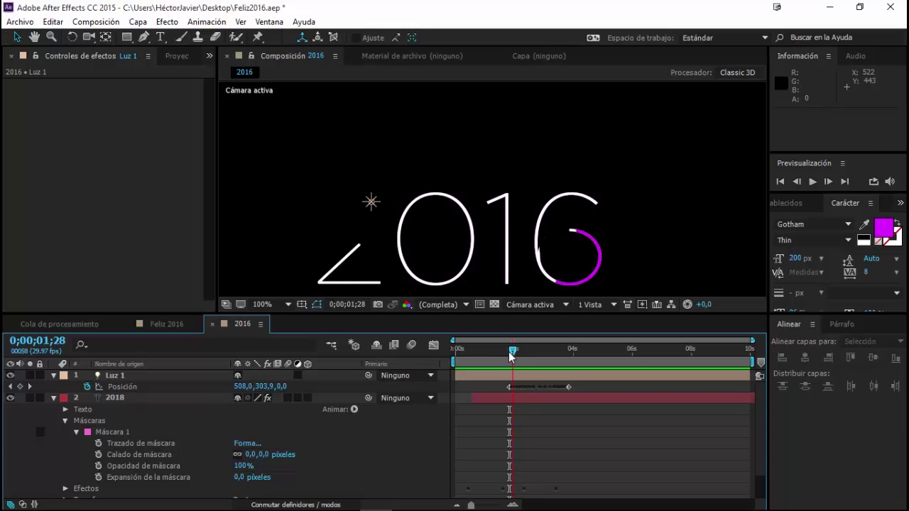
mouse_move(512, 355)
left_mouse_down()
mouse_move(536, 357)
mouse_move(494, 367)
left_mouse_up()
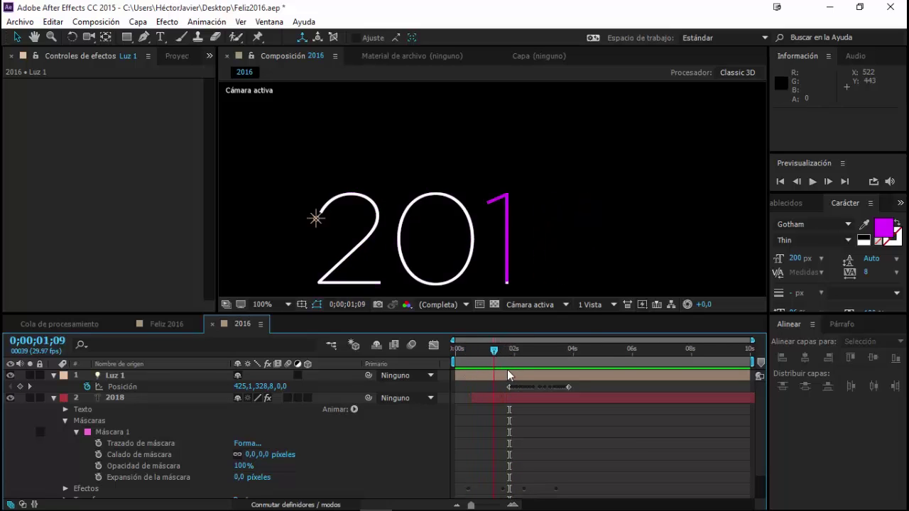
left_click(507, 369)
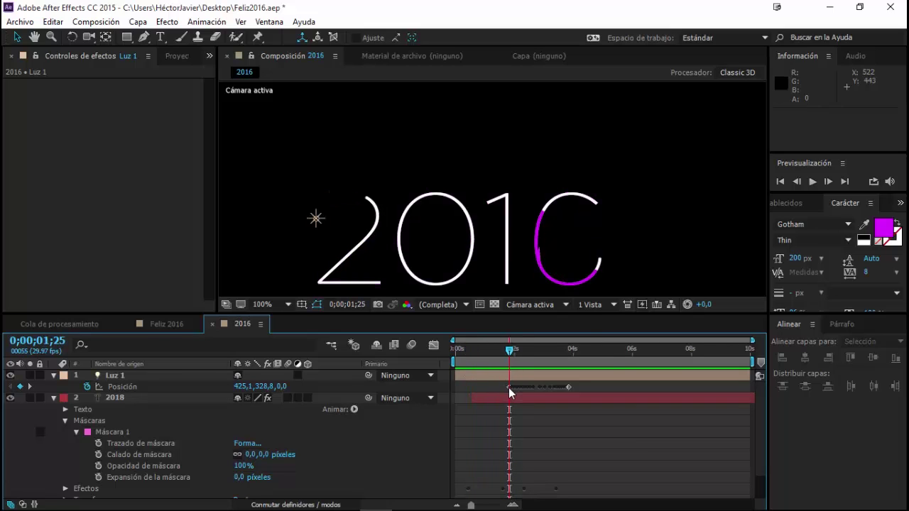
- Trim Luz 1's in-point to the current frame and slide the layer back to 0s
left_click(514, 378)
key("alt+bracketleft")
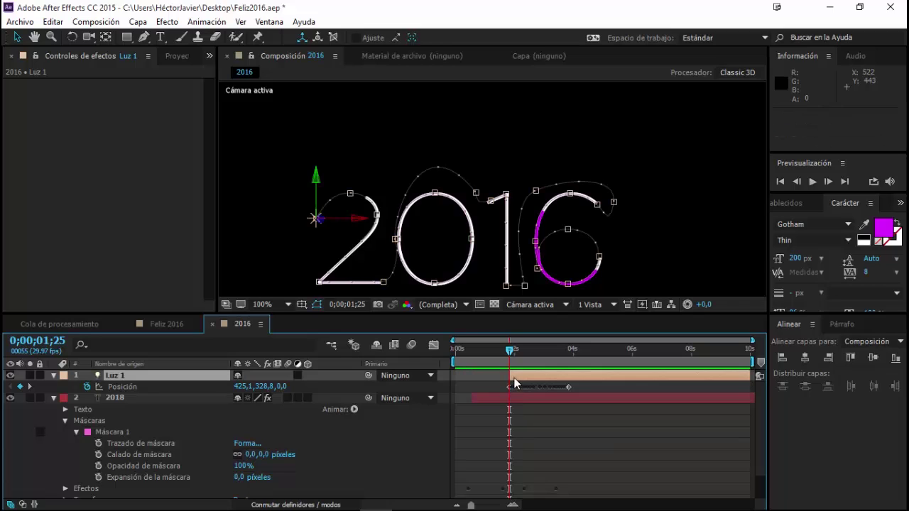
key("alt+Home")
key("F2")
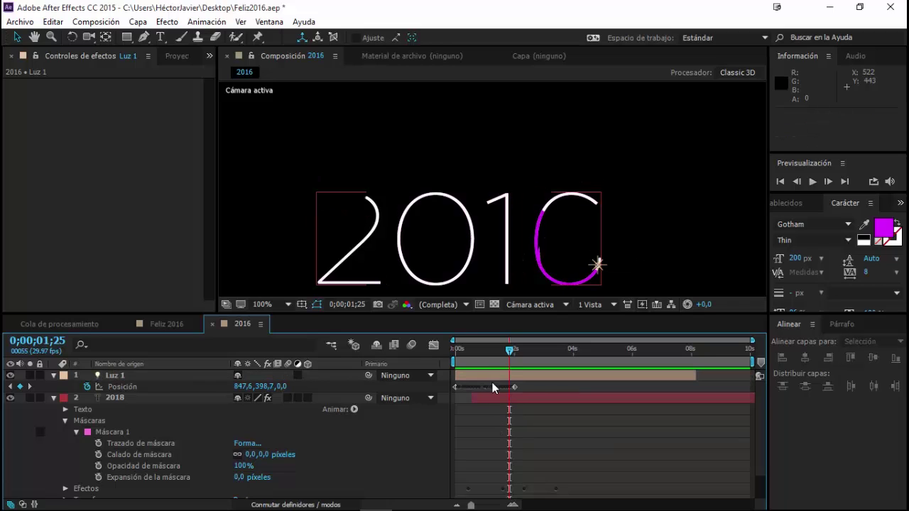
mouse_move(453, 351)
left_mouse_down()
mouse_move(471, 352)
mouse_move(469, 374)
mouse_move(465, 355)
mouse_move(483, 356)
left_mouse_up()
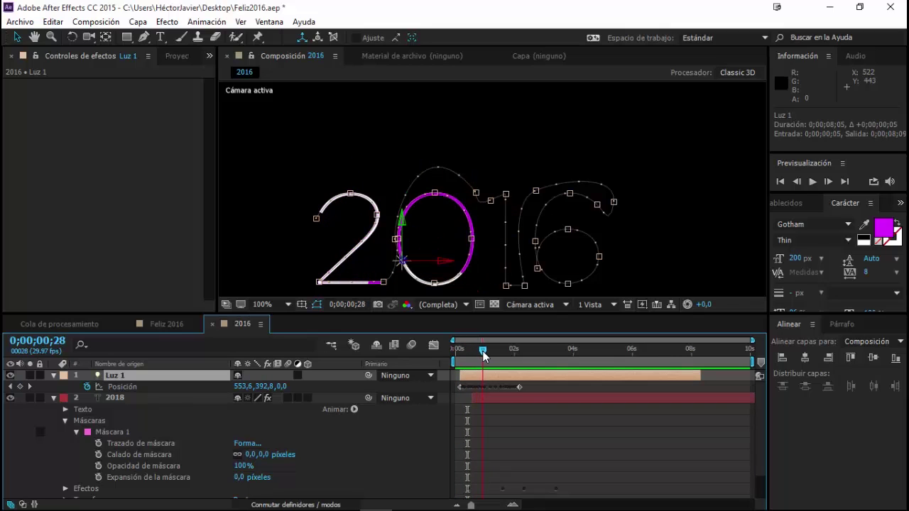
- Apply Desacelerac./Acelerac. suave (Easy Ease) to both of Luz 1's Position keyframes
left_click(519, 386)
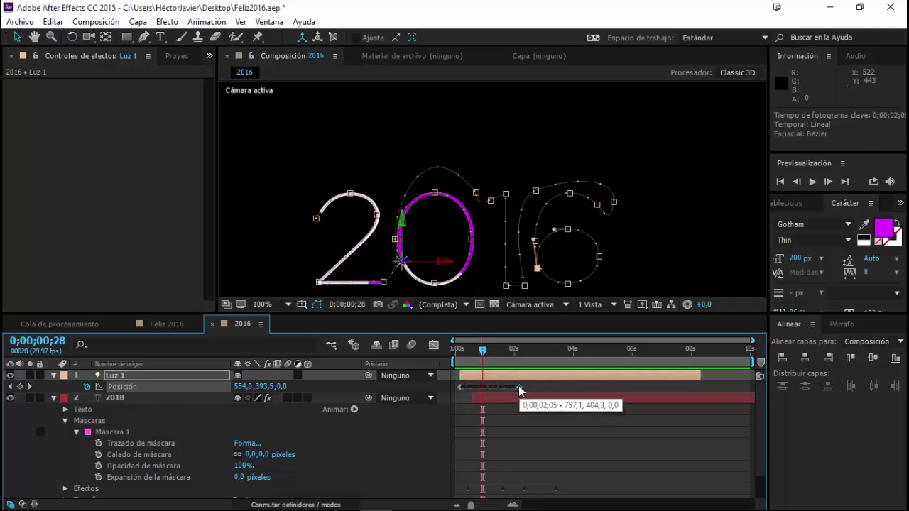
left_click(460, 387)
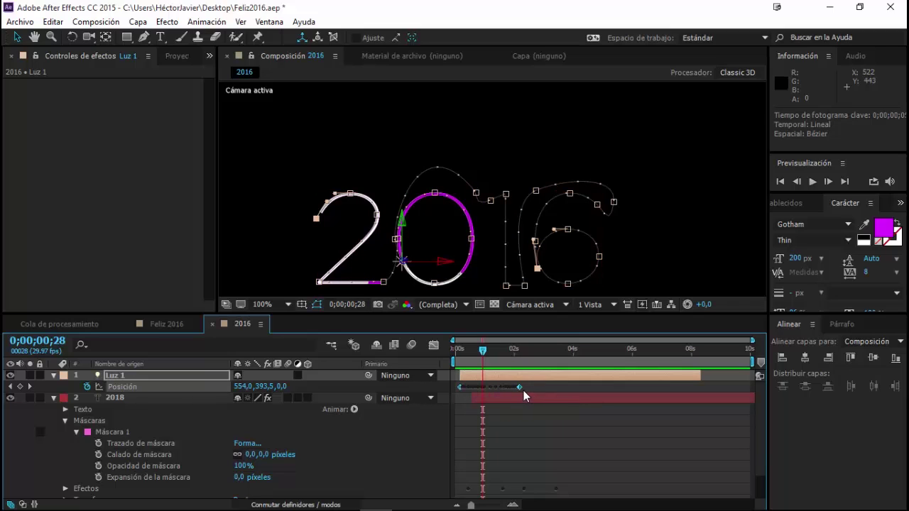
scroll(523, 390, "up", 3)
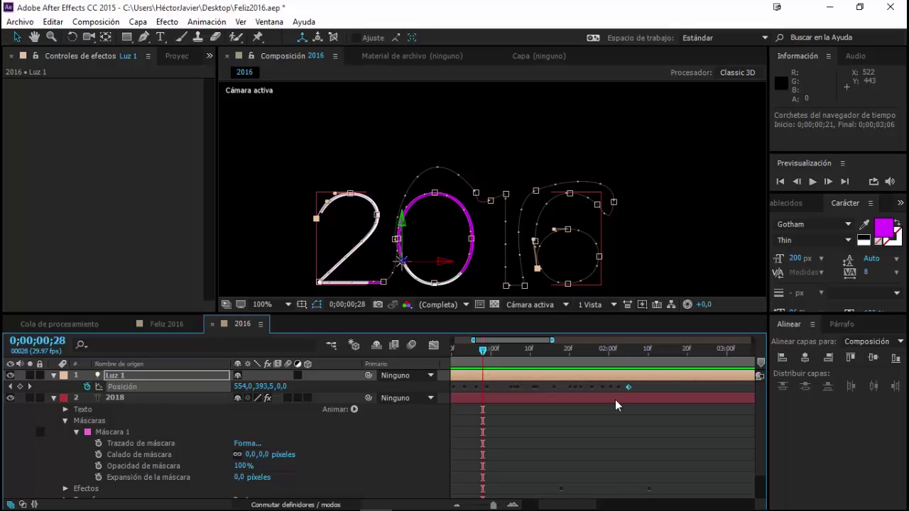
scroll(615, 400, "left", 3)
scroll(615, 400, "left", 2)
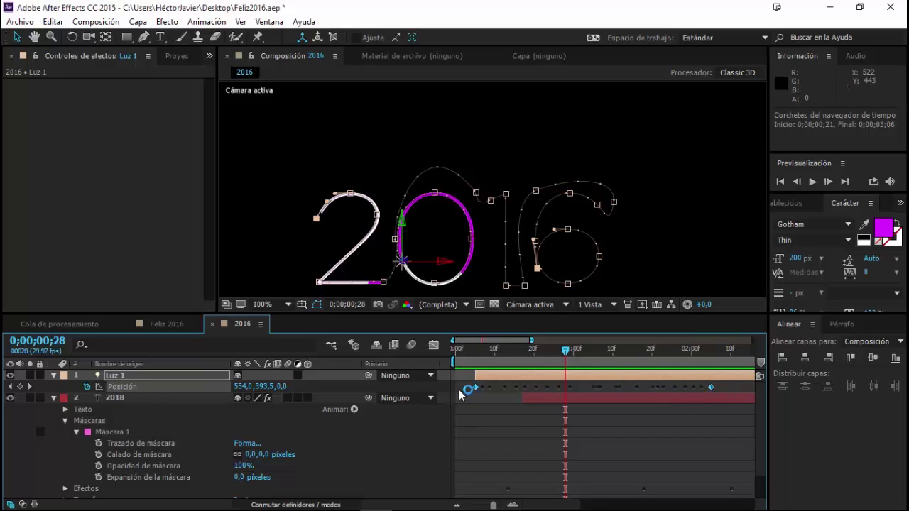
mouse_move(476, 392)
right_click(711, 388)
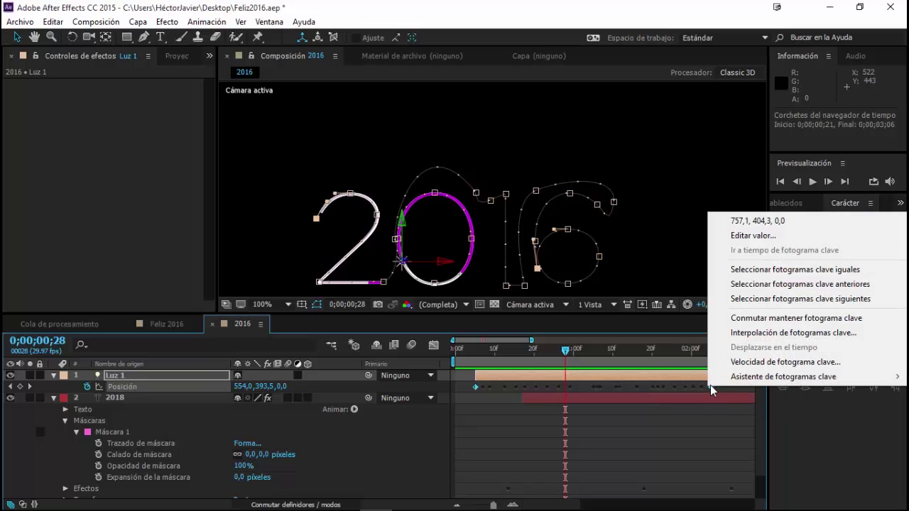
mouse_move(739, 376)
left_click(623, 435)
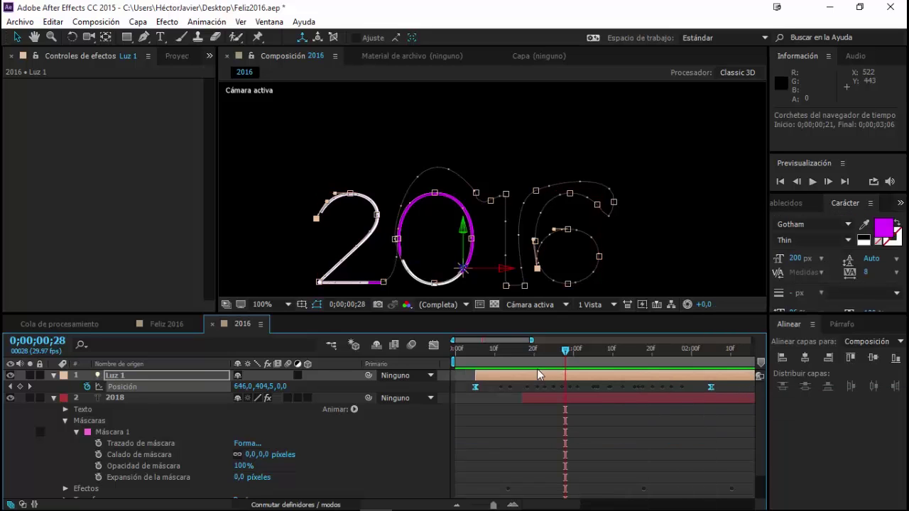
mouse_move(502, 354)
left_mouse_down()
mouse_move(486, 362)
mouse_move(512, 358)
left_mouse_up()
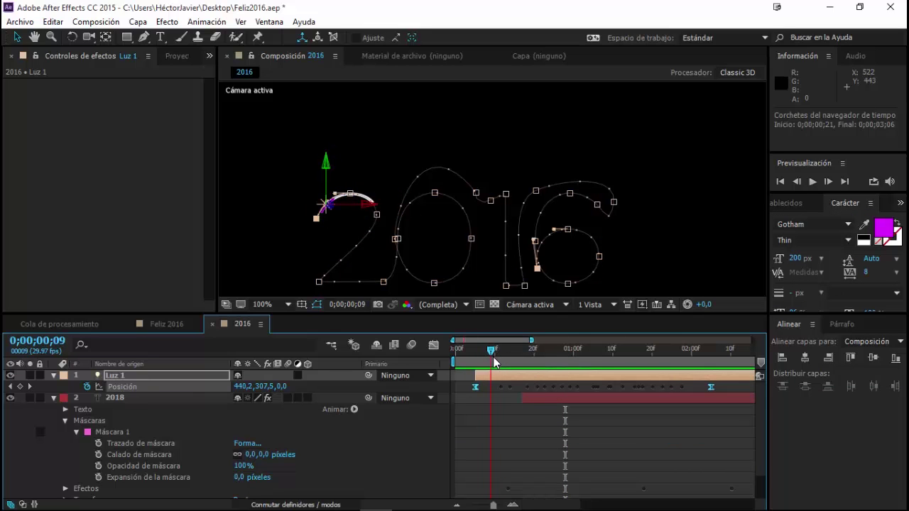
- Show the full timeline duration and review the opening frames as the 2 and 0 draw
left_click(495, 420)
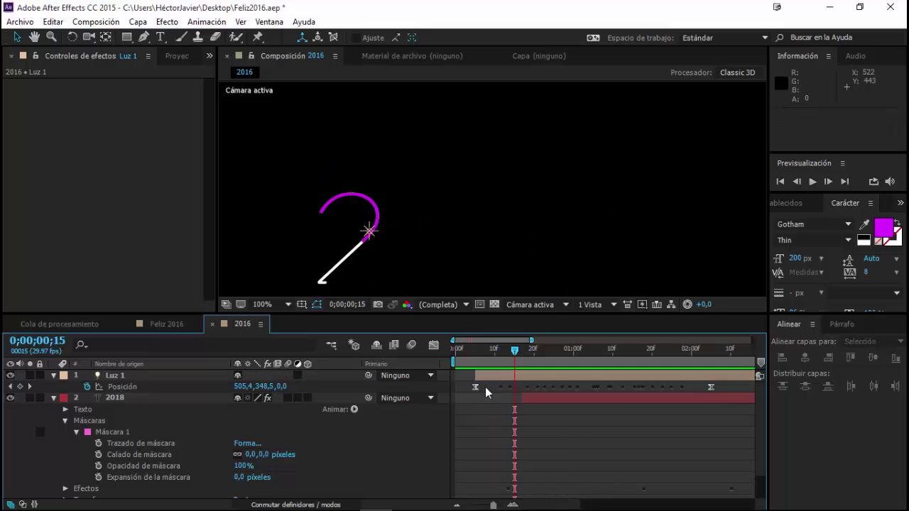
left_click(487, 378)
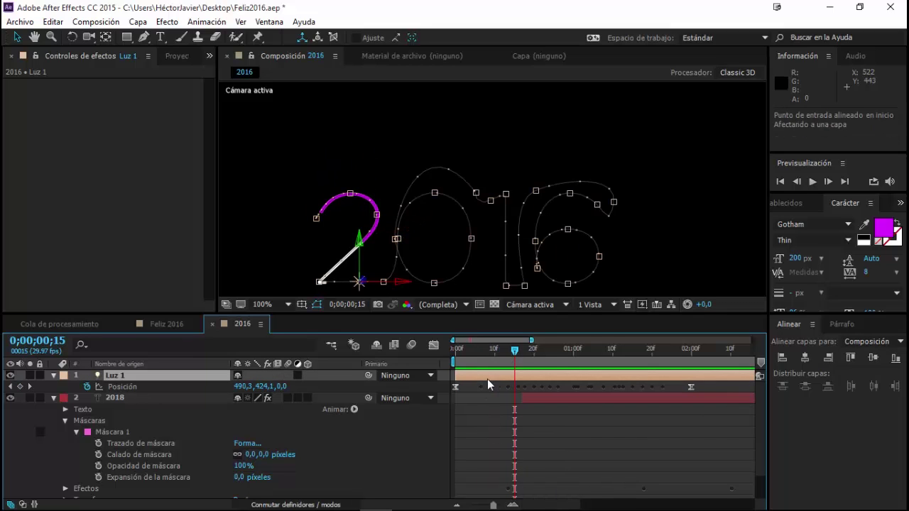
key("minus")
key("minus")
left_click_drag(474, 349, 469, 349)
left_click(497, 428)
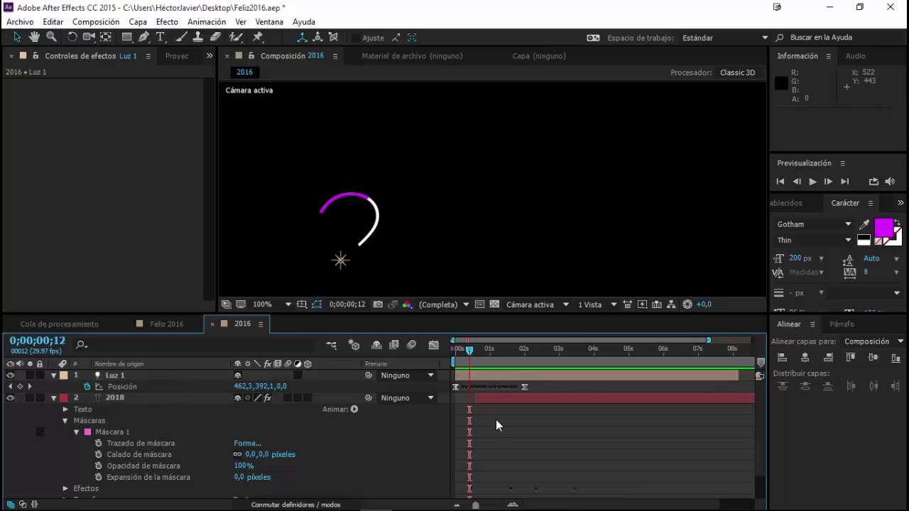
left_click_drag(469, 349, 533, 353)
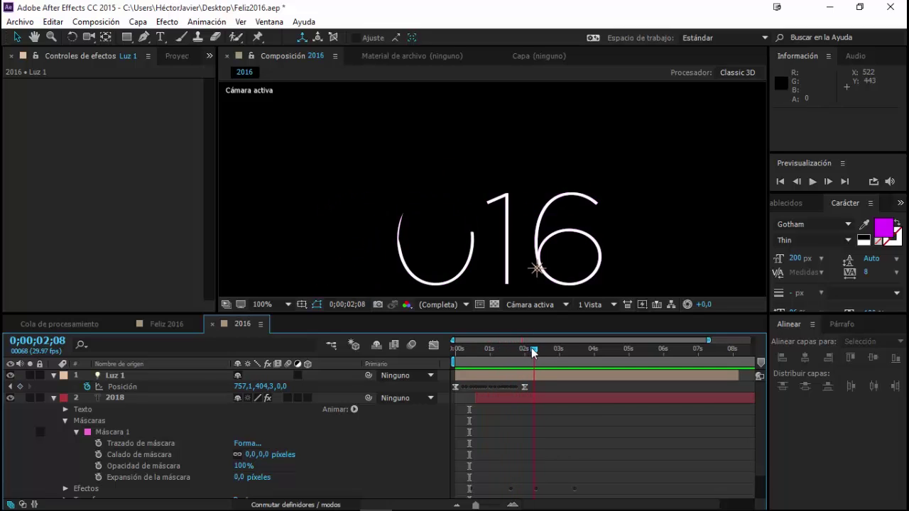
left_click_drag(531, 348, 527, 349)
- Delay the Luz 1 layer to start at 0;00;00;05, check it at the 6, and collapse the text layer
mouse_move(470, 375)
left_mouse_down()
mouse_move(484, 353)
mouse_move(524, 363)
mouse_move(468, 368)
left_mouse_up()
left_click(463, 353)
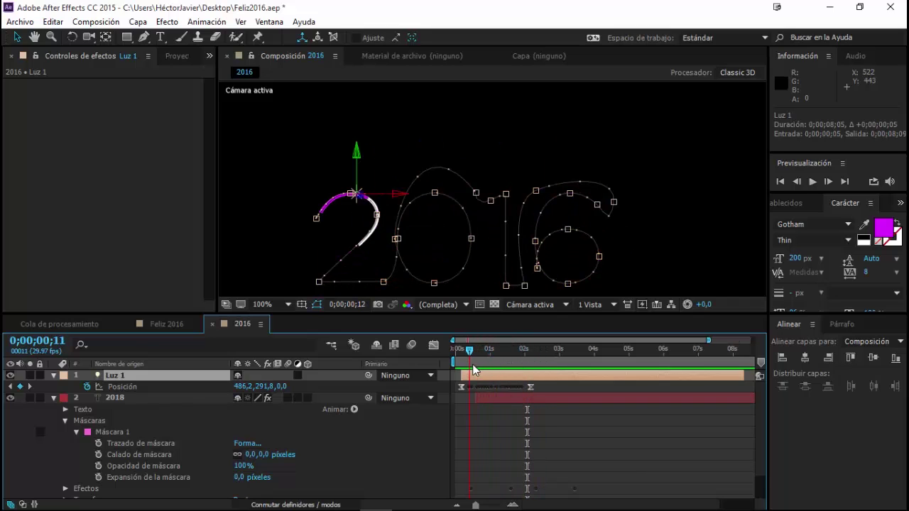
left_click_drag(468, 368, 516, 358)
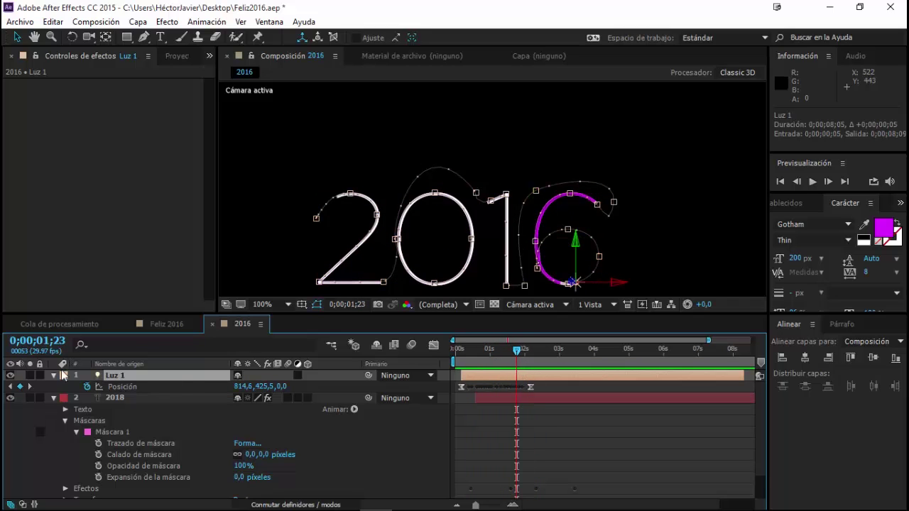
left_click(54, 397)
left_click(105, 453)
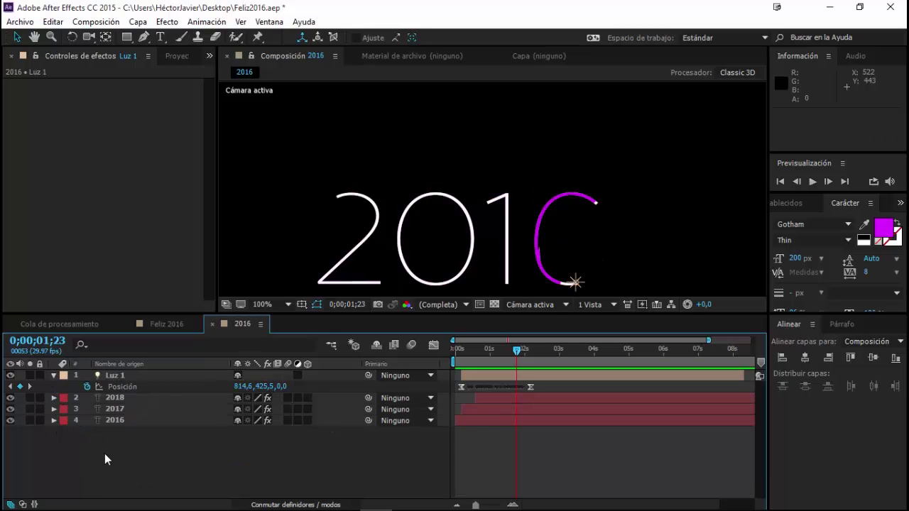
- Create a new 1280×720 solid named 'OF' and fit the composition in the viewer
right_click(104, 453)
left_click(123, 461)
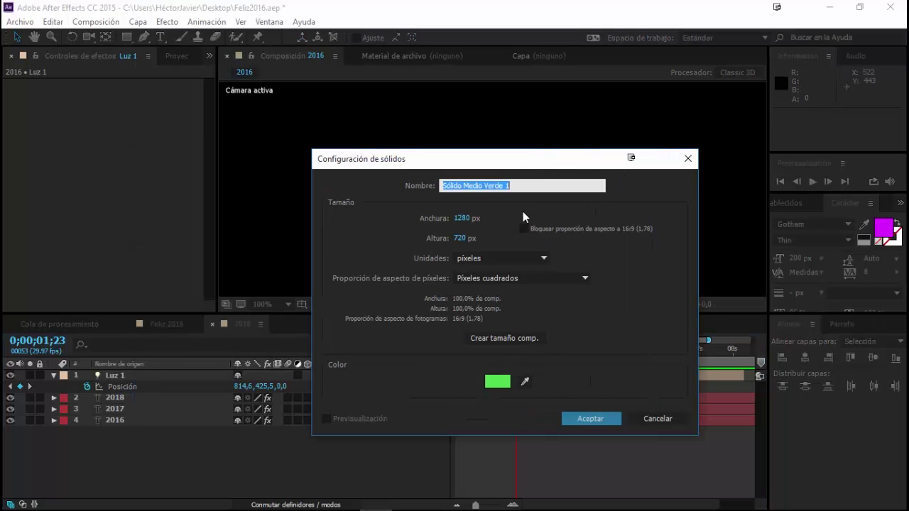
type("OF")
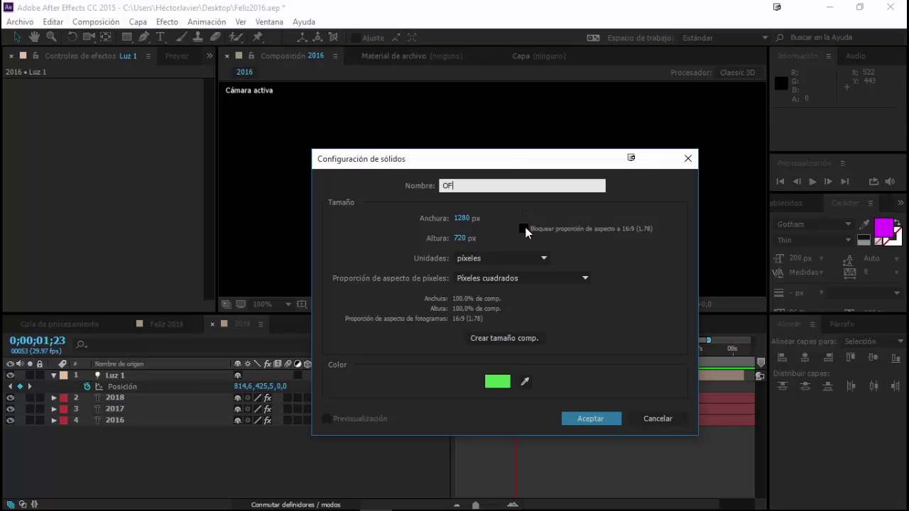
key("Return")
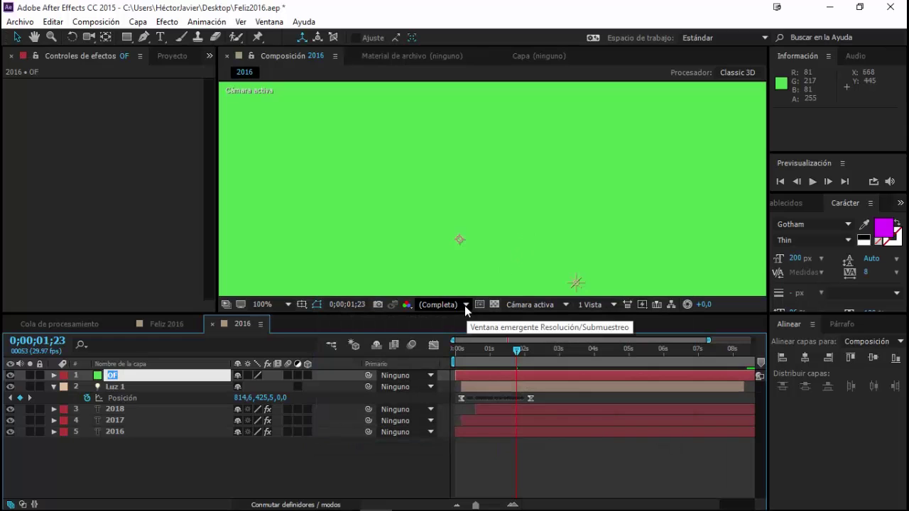
key("Return")
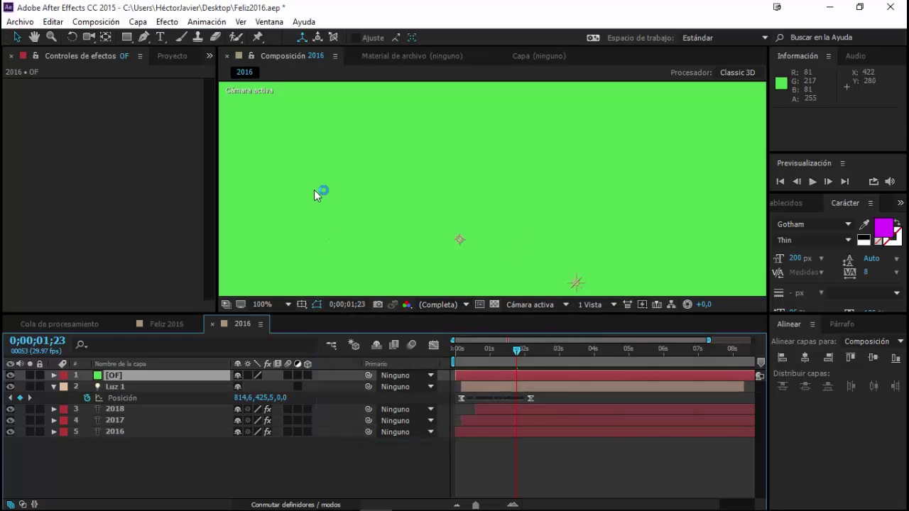
key("shift+slash")
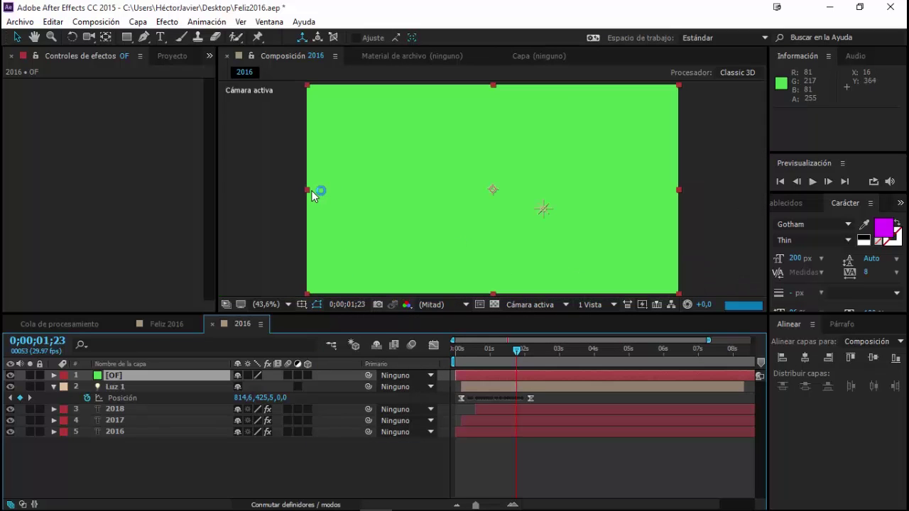
left_click(167, 22)
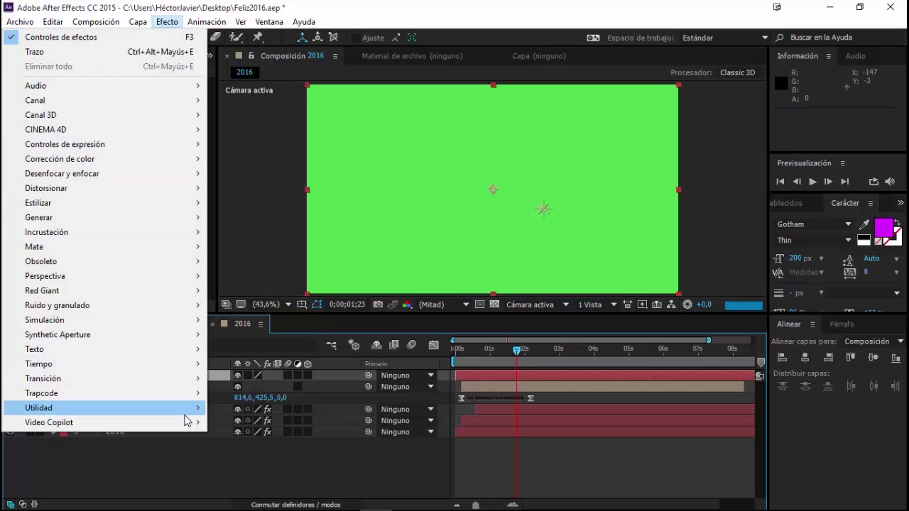
- Apply Video Copilot Optical Flares to the OF solid and open its Source Type dropdown
mouse_move(188, 424)
left_click(261, 436)
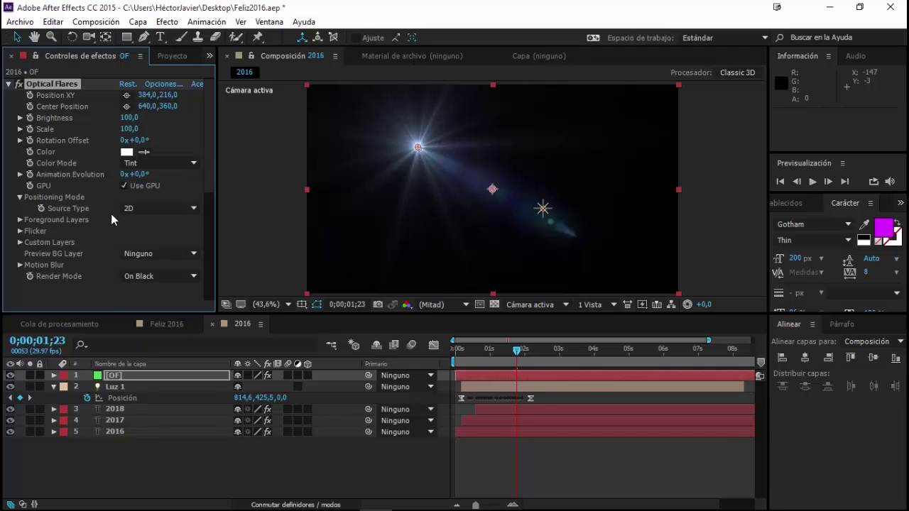
left_click(139, 209)
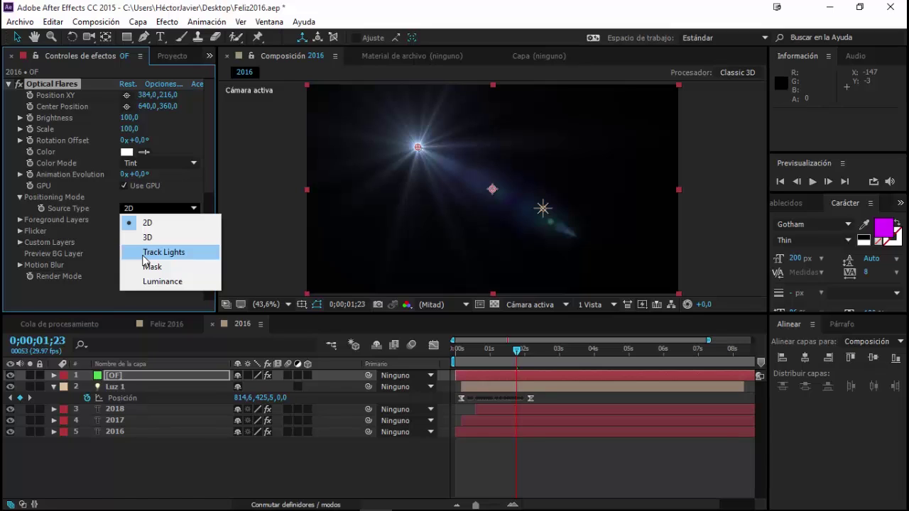
- Set the flare's Source Type to Track Lights and the [OF] layer's blending mode to Pantalla
left_click(146, 256)
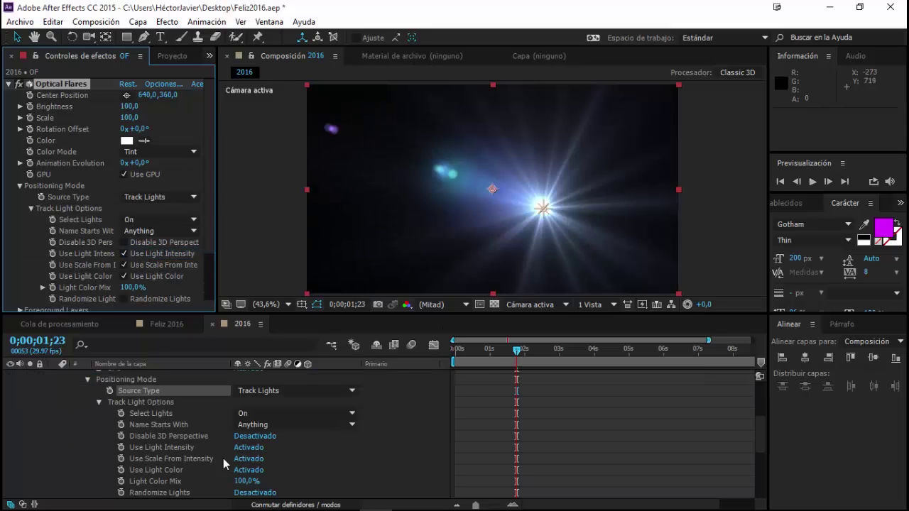
scroll(223, 458, "up", 5)
left_click(189, 375)
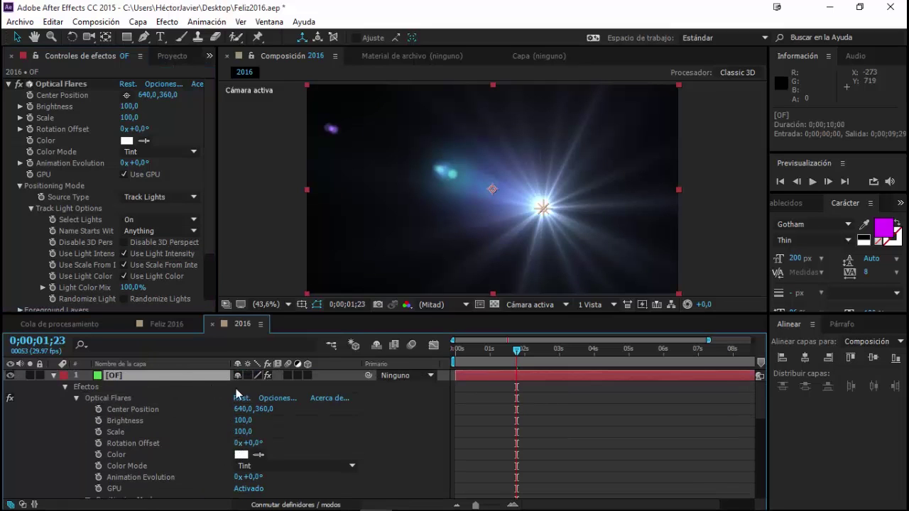
left_click(284, 504)
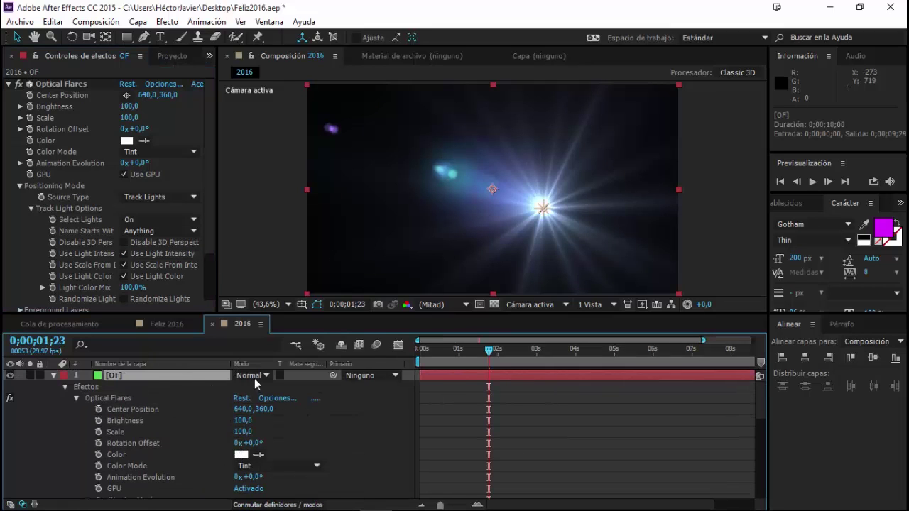
left_click(254, 378)
left_click(283, 168)
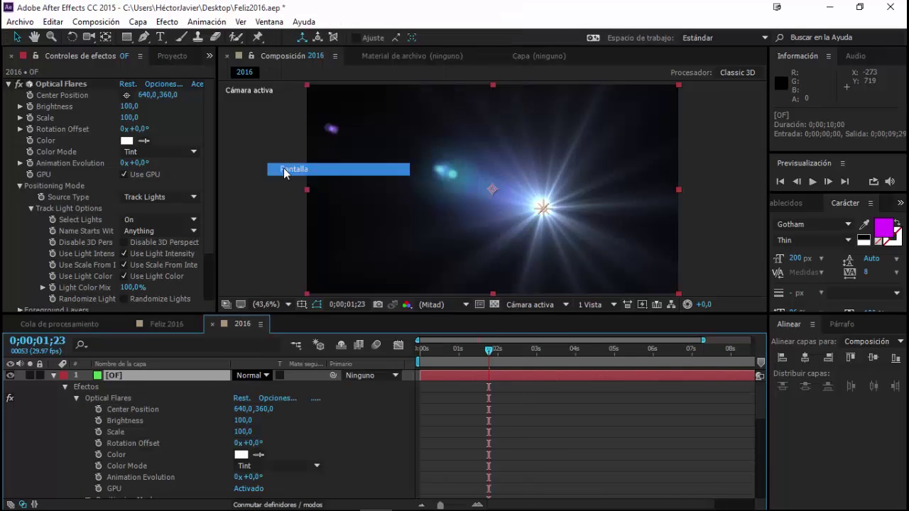
left_click(55, 377)
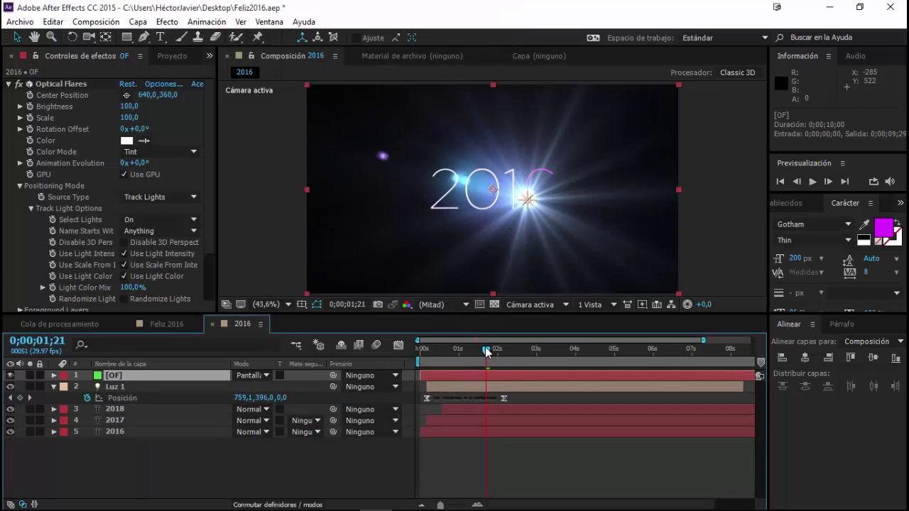
mouse_move(490, 352)
left_mouse_down()
mouse_move(431, 361)
mouse_move(471, 366)
left_mouse_up()
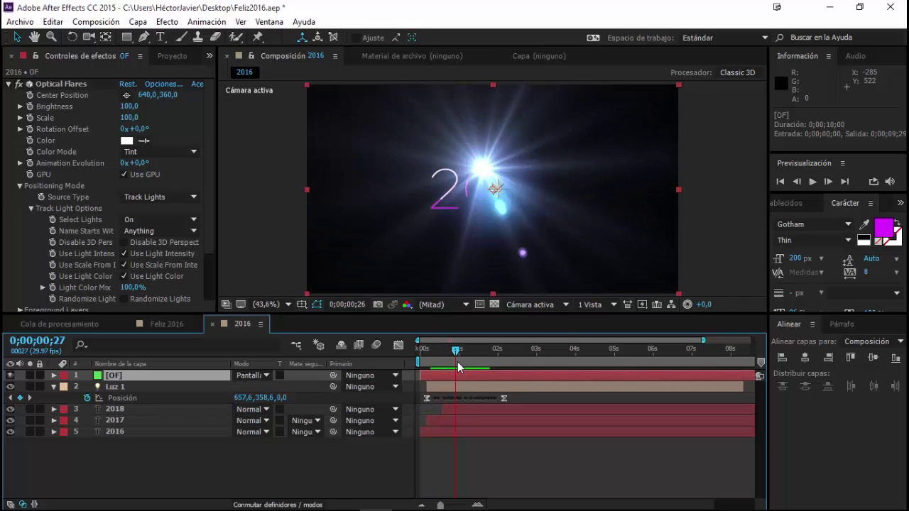
left_click(157, 84)
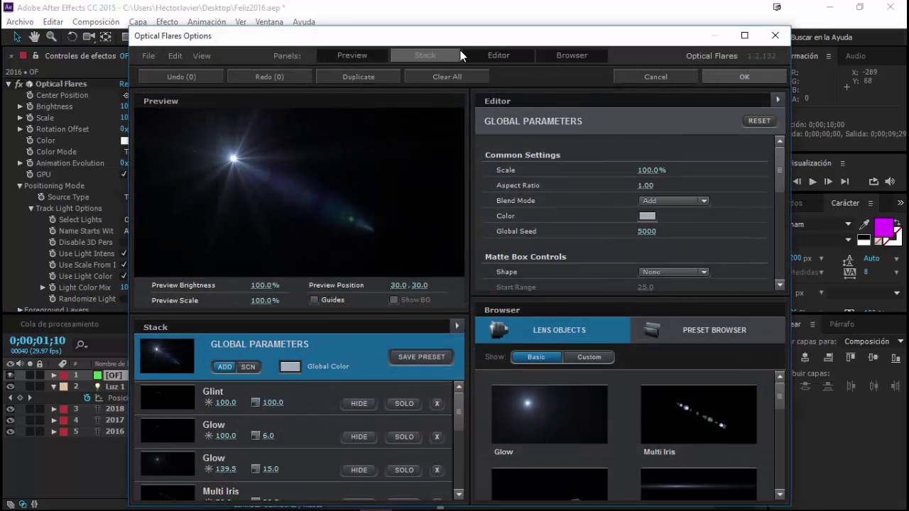
- Clear all Optical Flares lens elements and add only a Glow and a Streak
left_click(450, 77)
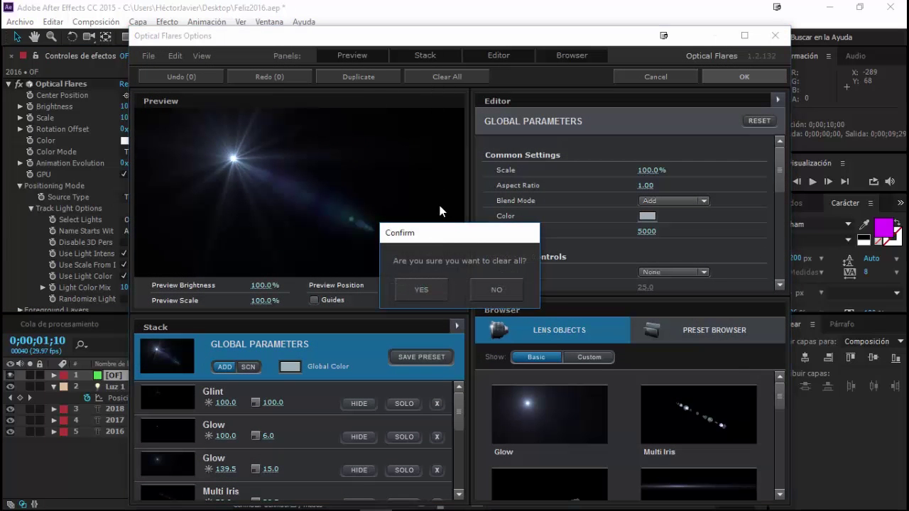
left_click(423, 291)
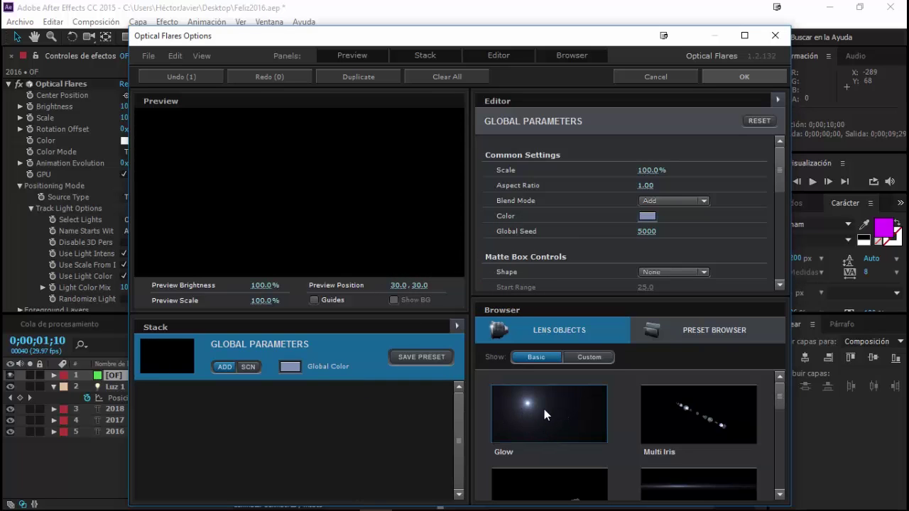
left_click(522, 409)
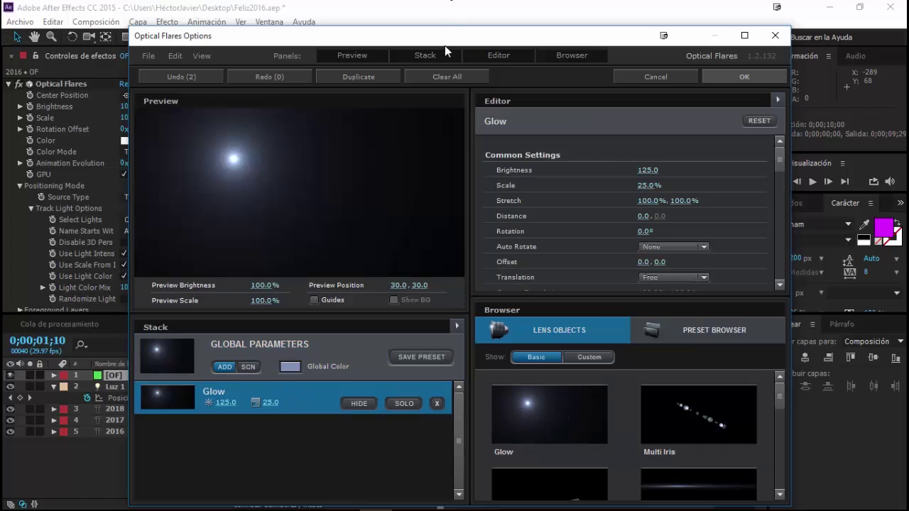
left_click_drag(445, 39, 440, 13)
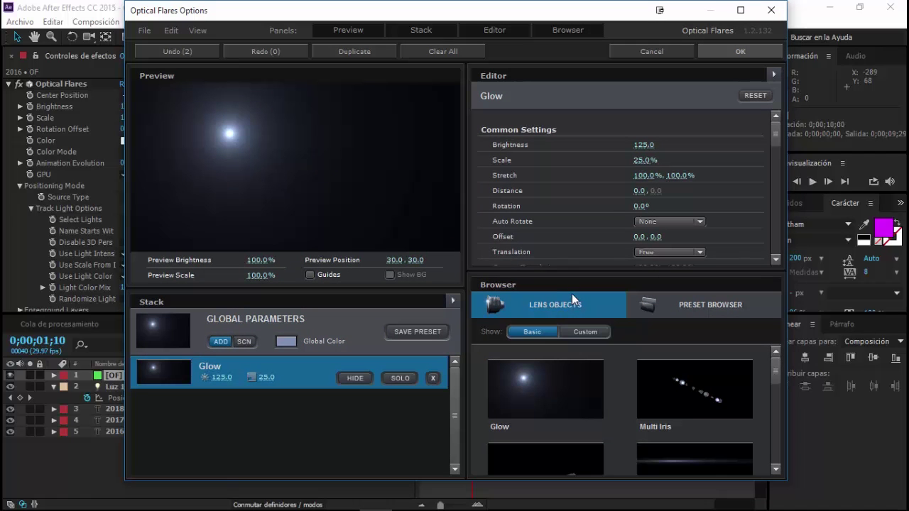
scroll(714, 437, "down", 1)
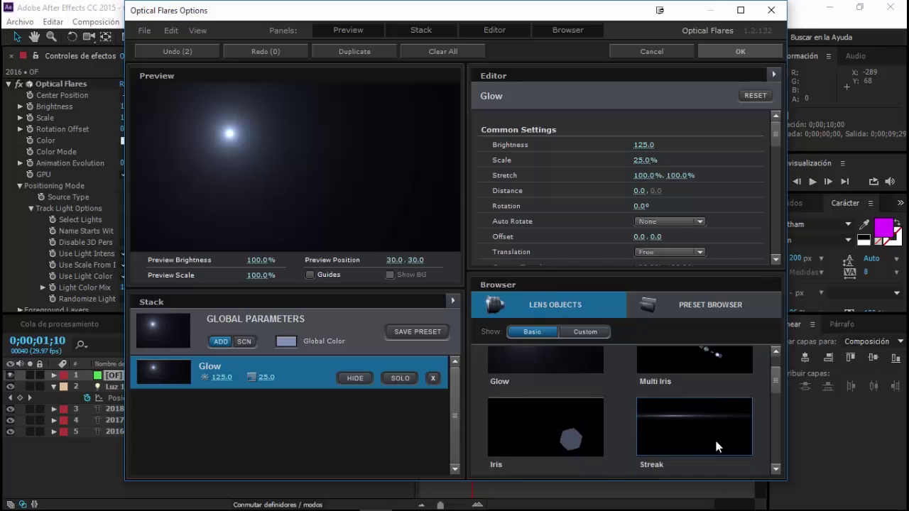
left_click(670, 435)
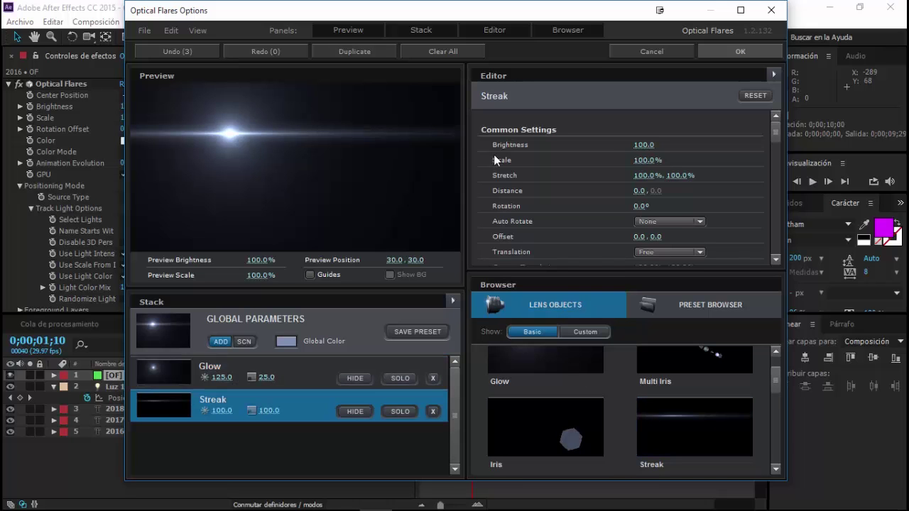
left_click(726, 52)
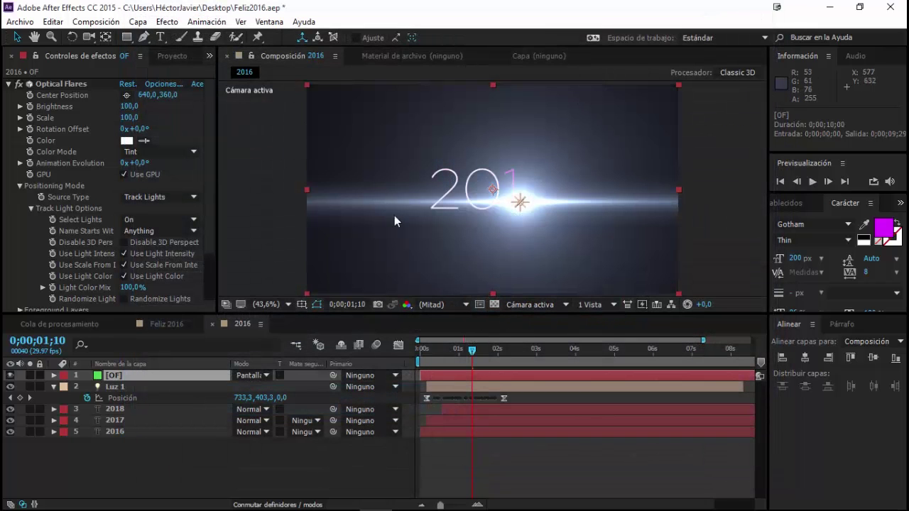
- Reduce the Optical Flares Scale in Effect Controls down to 15
left_click(128, 117)
type("50")
key("Return")
left_click(129, 107)
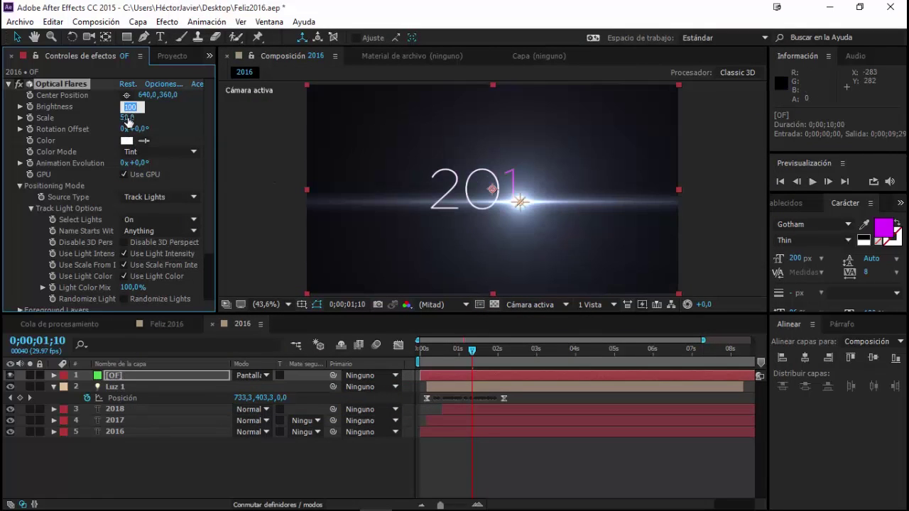
left_click(128, 117)
type("45")
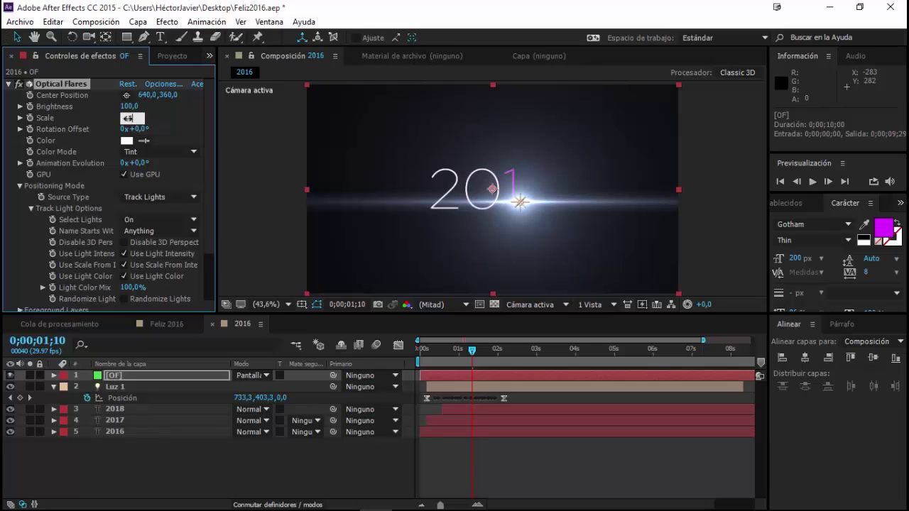
key("Return")
- Deselect [OF] and scrub back to watch the small flare trace the digits
left_click(264, 467)
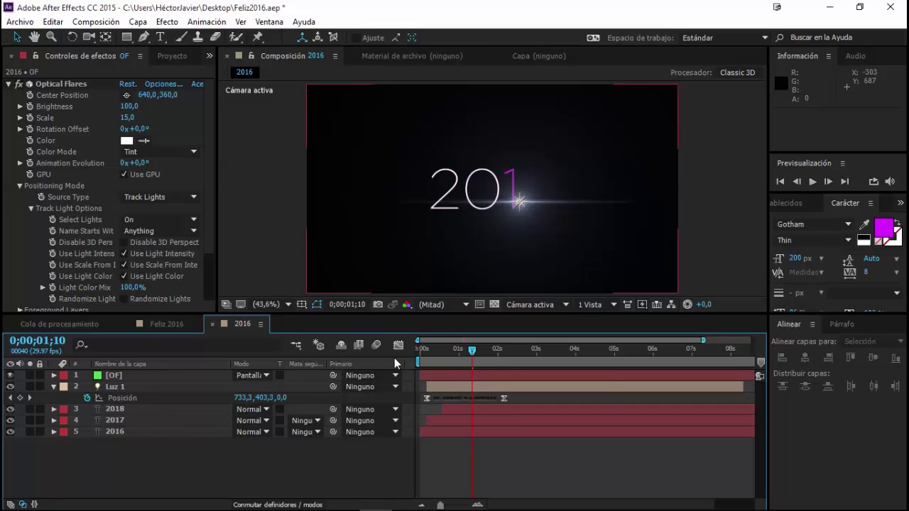
left_click(317, 303)
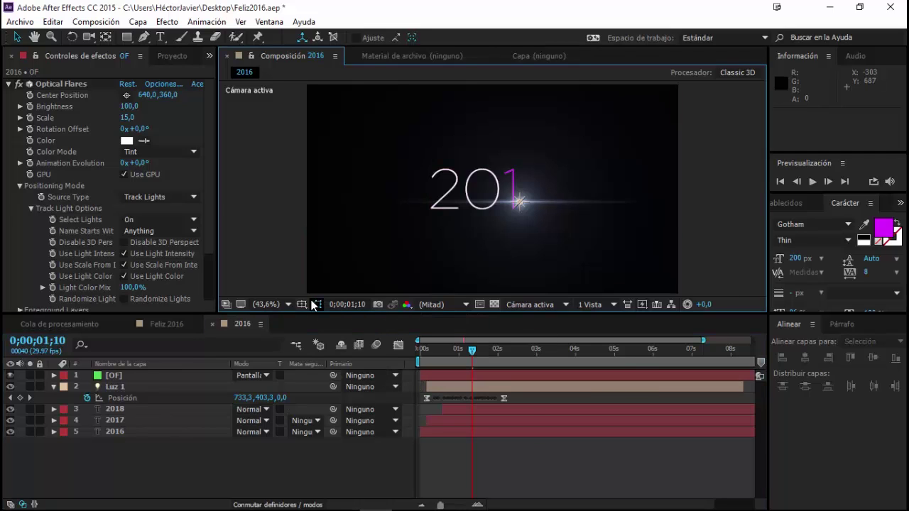
left_click(459, 349)
left_click_drag(460, 350, 451, 351)
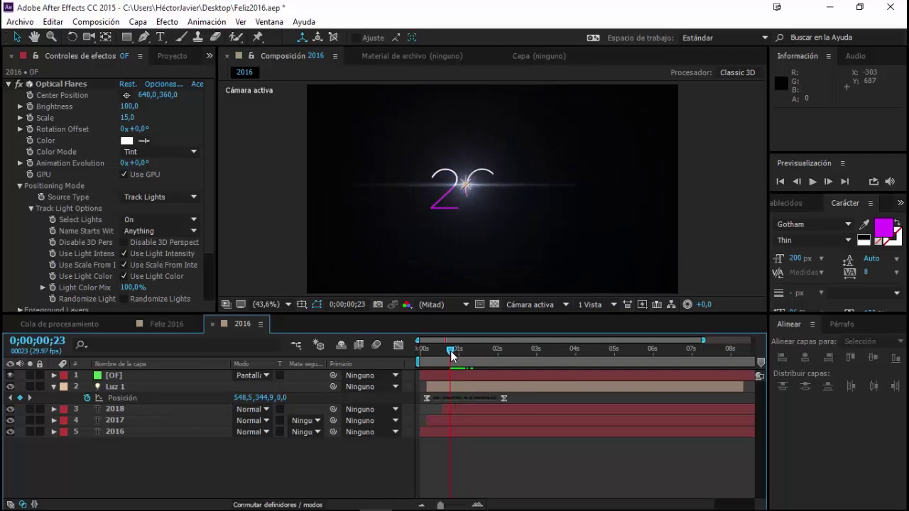
left_click_drag(451, 351, 454, 351)
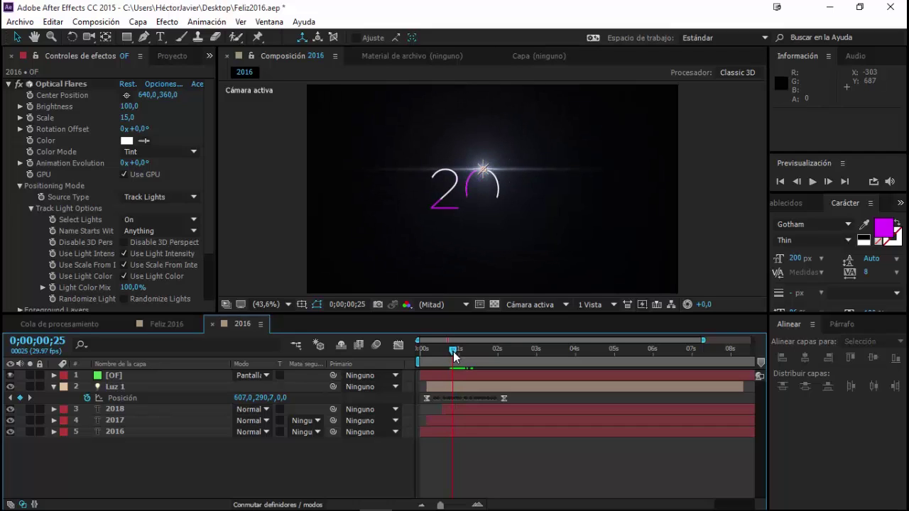
mouse_move(453, 351)
left_mouse_down()
mouse_move(420, 358)
mouse_move(427, 360)
left_mouse_up()
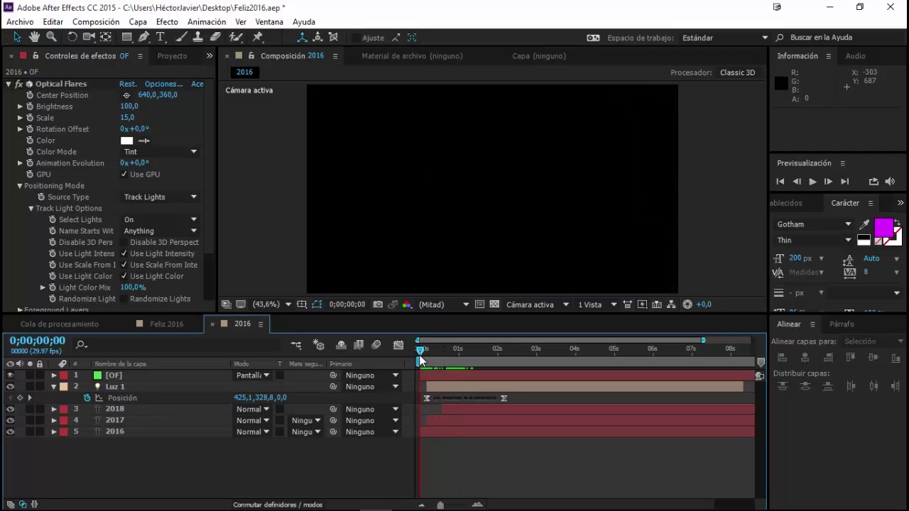
left_click_drag(427, 360, 417, 356)
left_click(427, 372)
key("alt+Home")
left_click(41, 106)
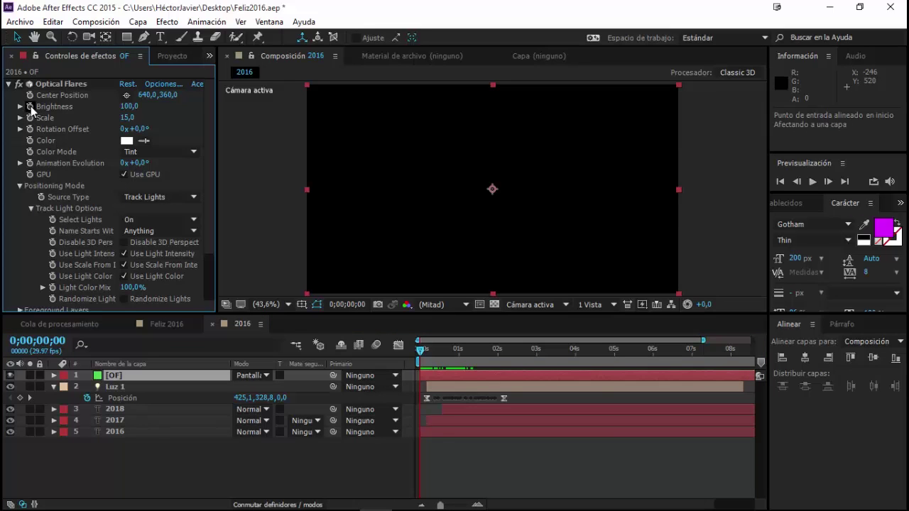
- Enable Brightness keyframing and place a 100 Brightness keyframe at frame 13
key("ctrl+a")
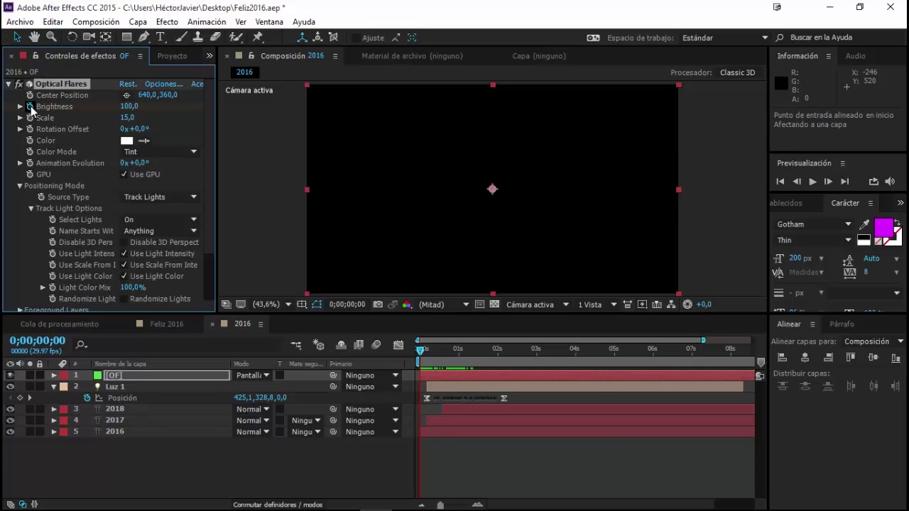
left_click(30, 105)
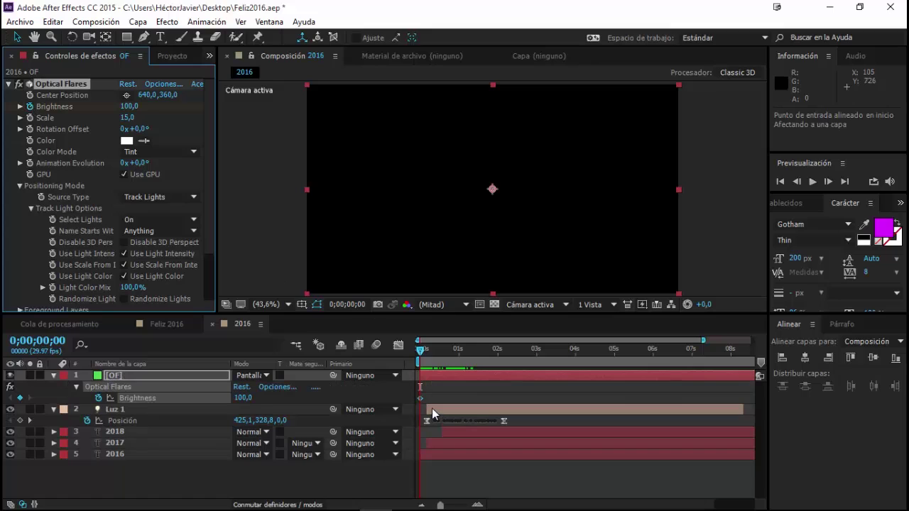
key("equal")
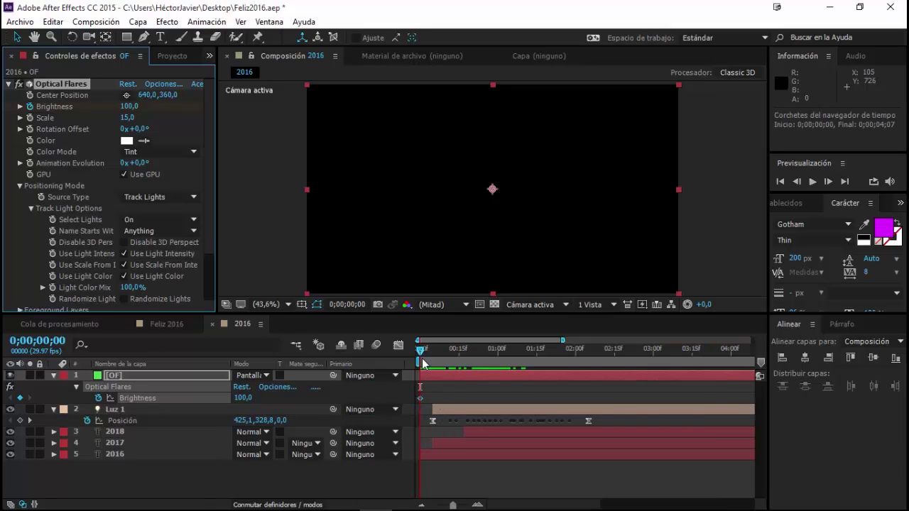
left_click_drag(421, 352, 455, 350)
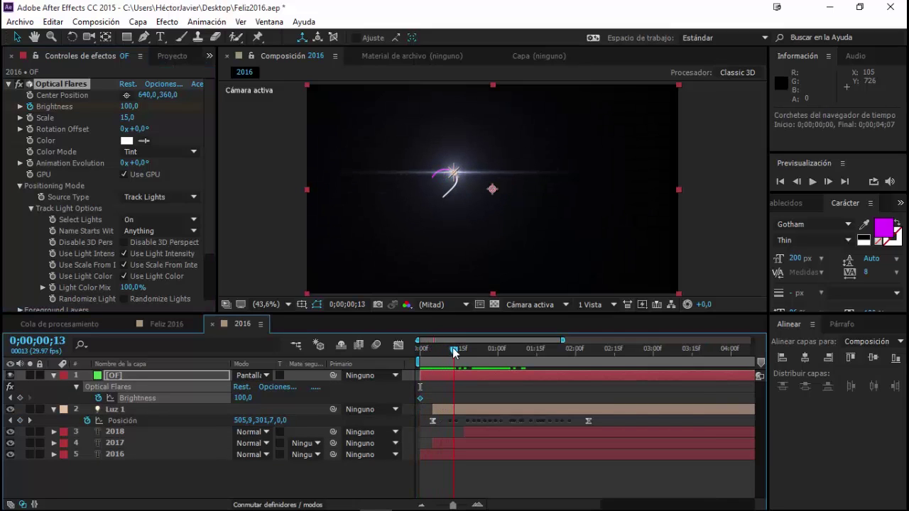
left_click_drag(420, 396, 454, 398)
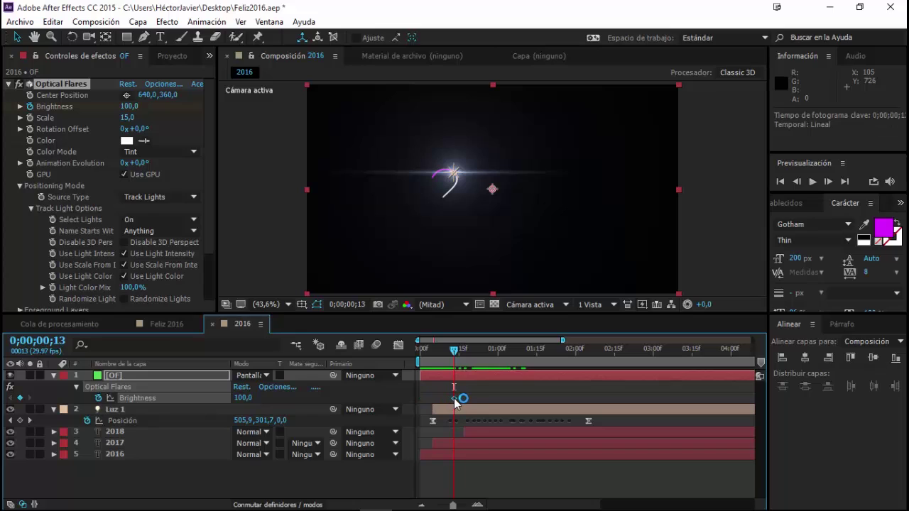
- Add a Brightness 0 keyframe, move it to 0;00;00;00, and scrub to check the fade-in
left_click_drag(444, 351, 435, 351)
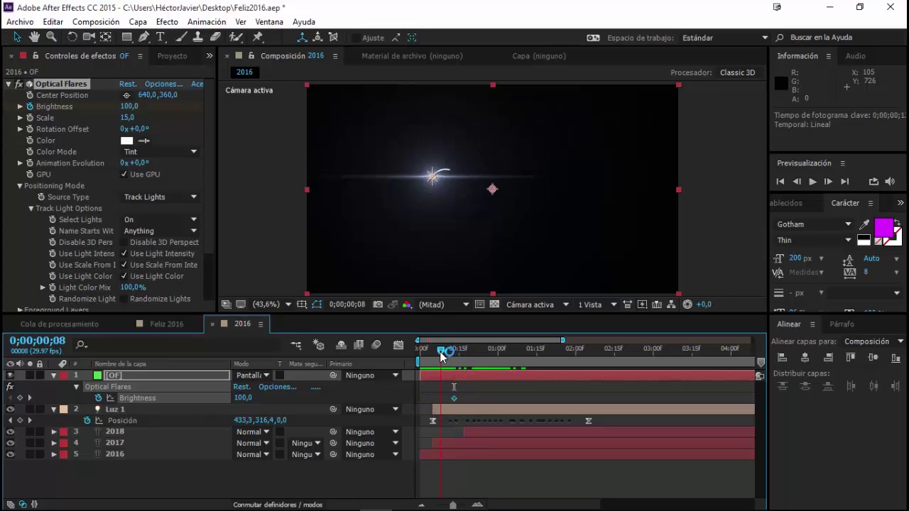
left_click(243, 397)
type("0")
key("Return")
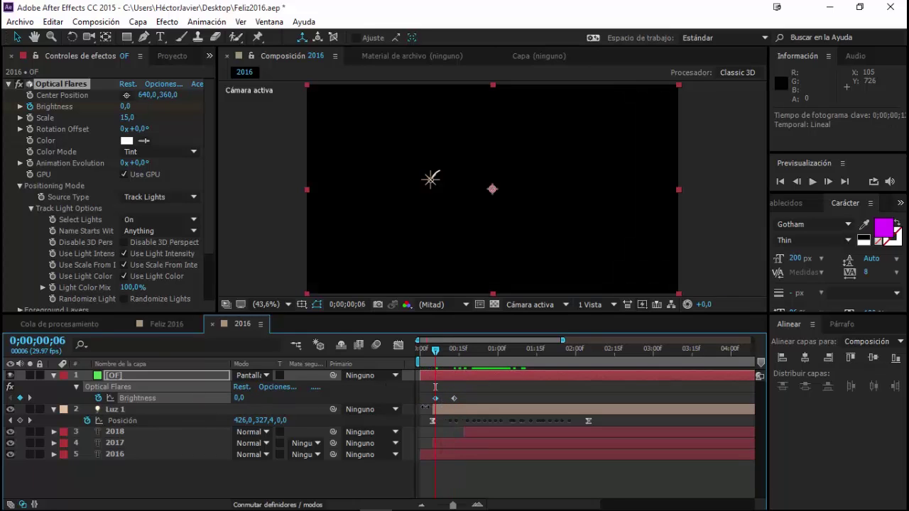
left_click_drag(435, 399, 420, 399)
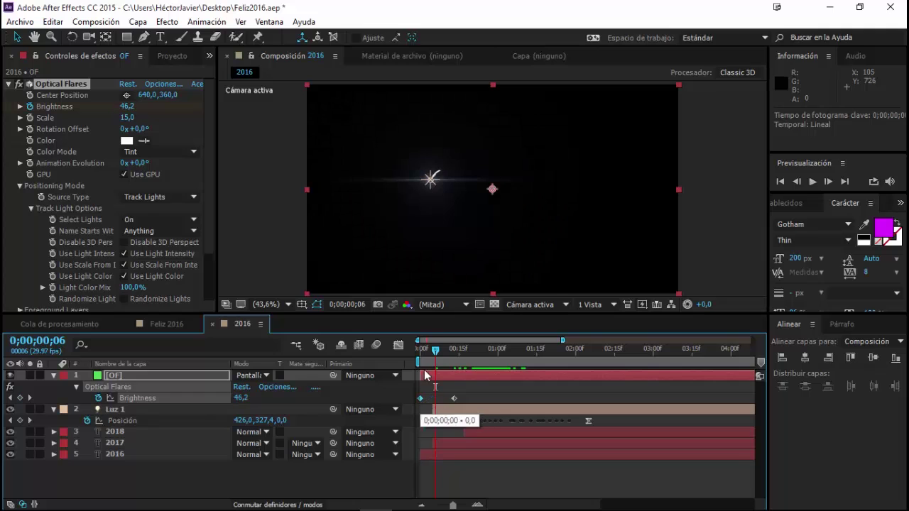
left_click_drag(426, 352, 524, 360)
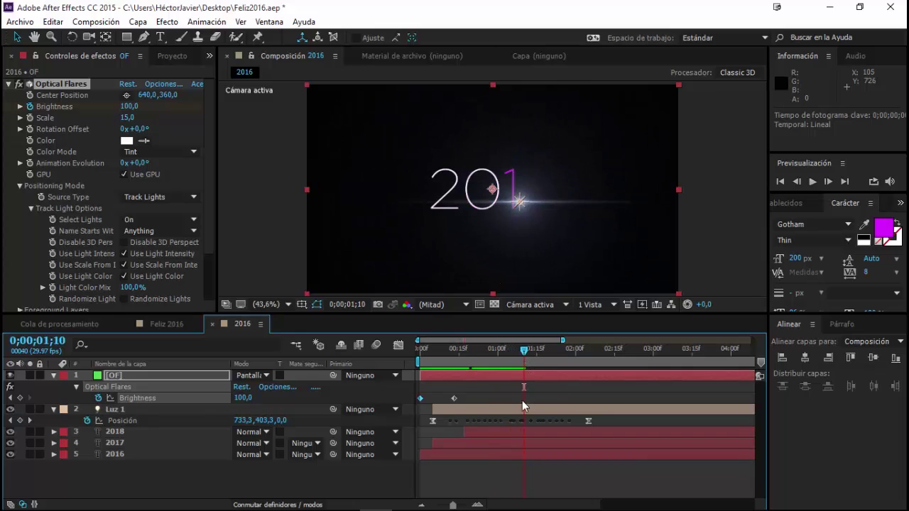
- Set the flare's Brightness to 200 at the current frame
left_click(265, 397)
left_click(243, 398)
type("200")
key("Return")
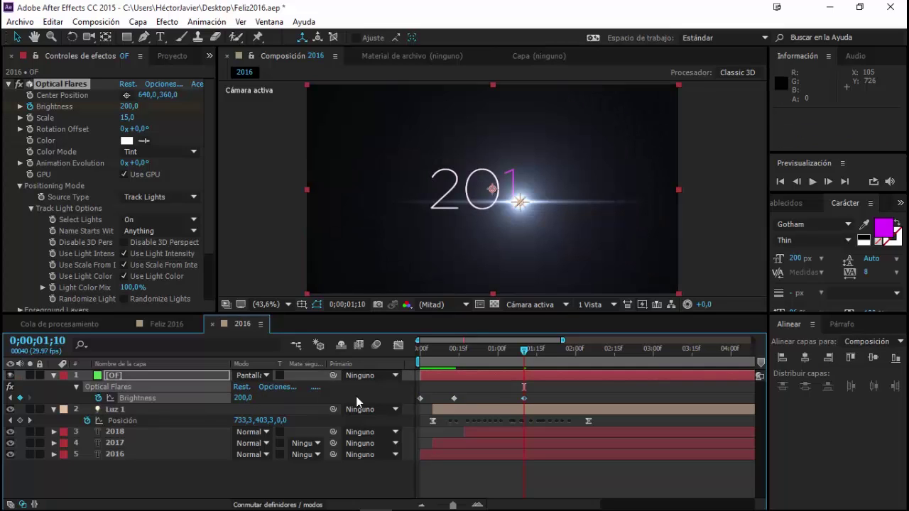
- Copy the 100 Brightness keyframe and paste it at 0;00;01;26
mouse_move(521, 357)
left_mouse_down()
mouse_move(591, 362)
mouse_move(565, 365)
left_mouse_up()
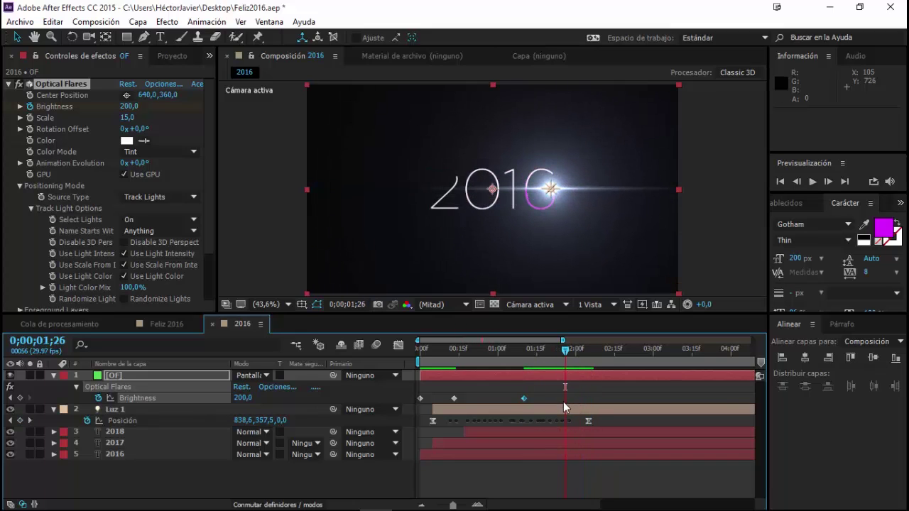
left_click(454, 398)
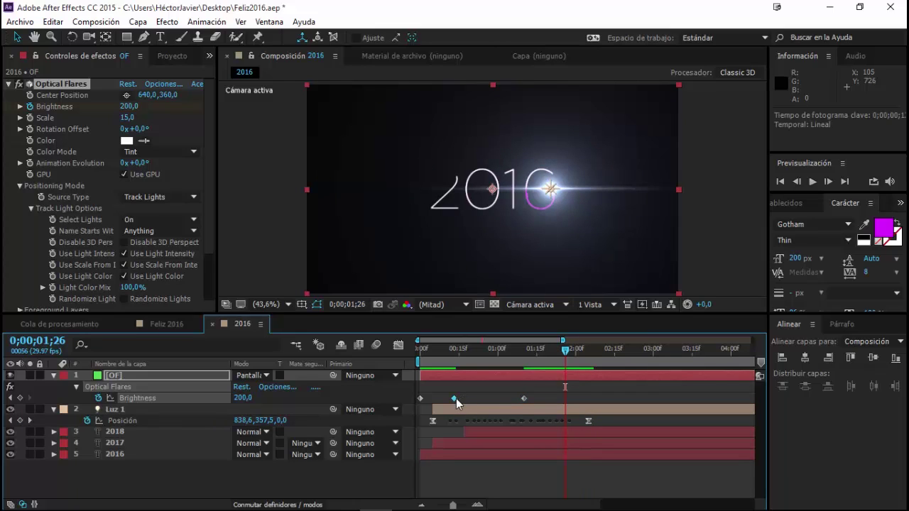
key("ctrl+c")
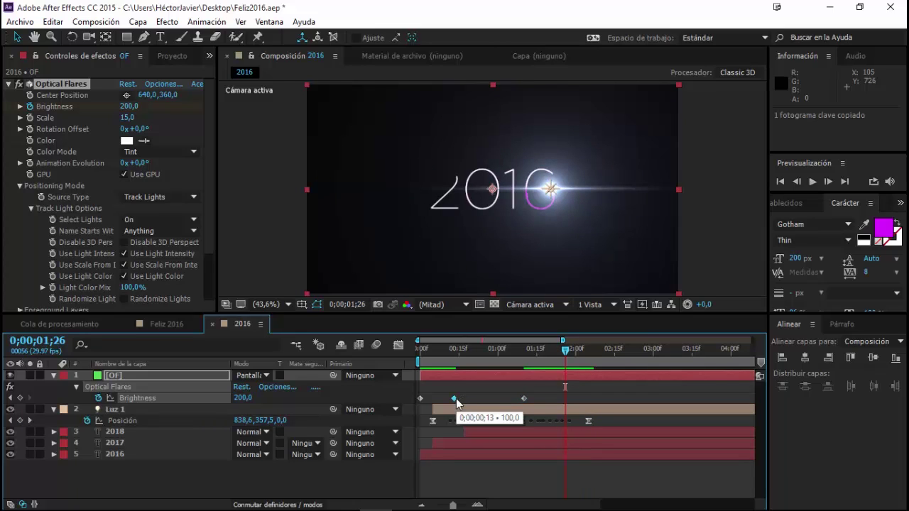
key("ctrl+v")
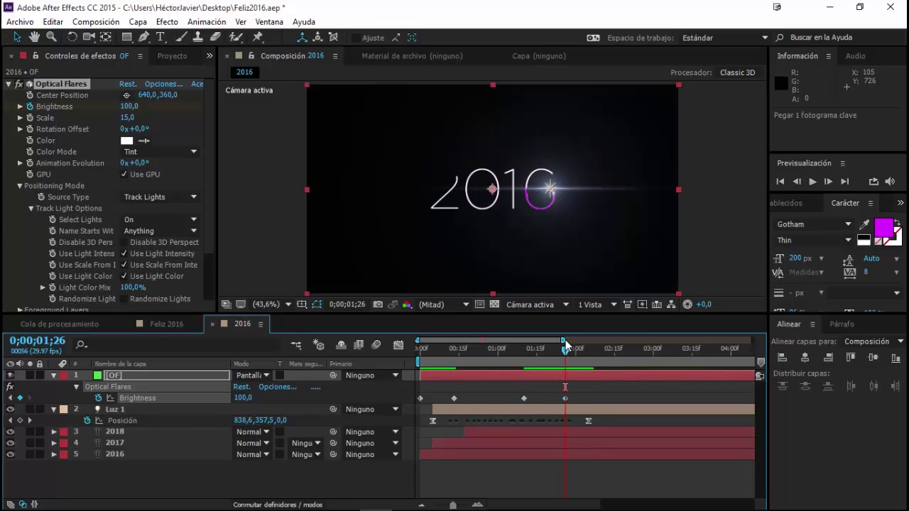
- Paste the 0 Brightness keyframe at 0;00;02;08 and preview the animation
left_click_drag(566, 352, 591, 354)
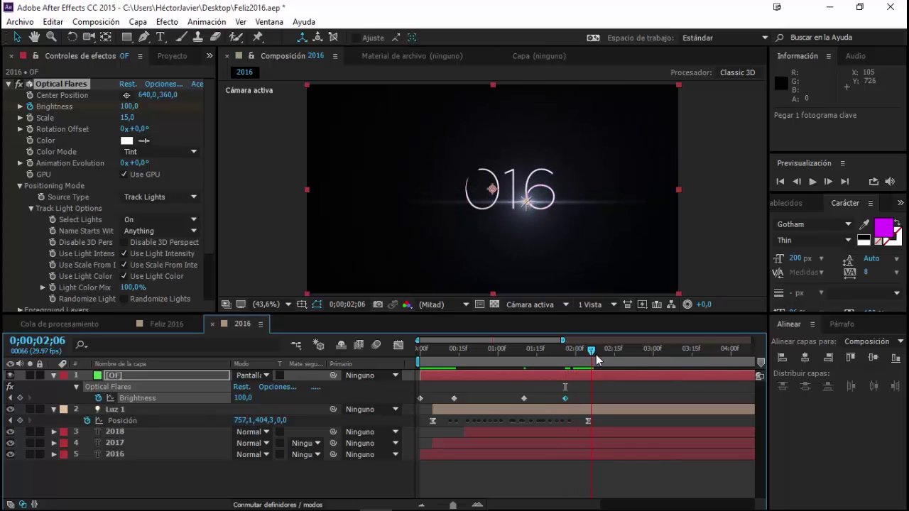
left_click(421, 398)
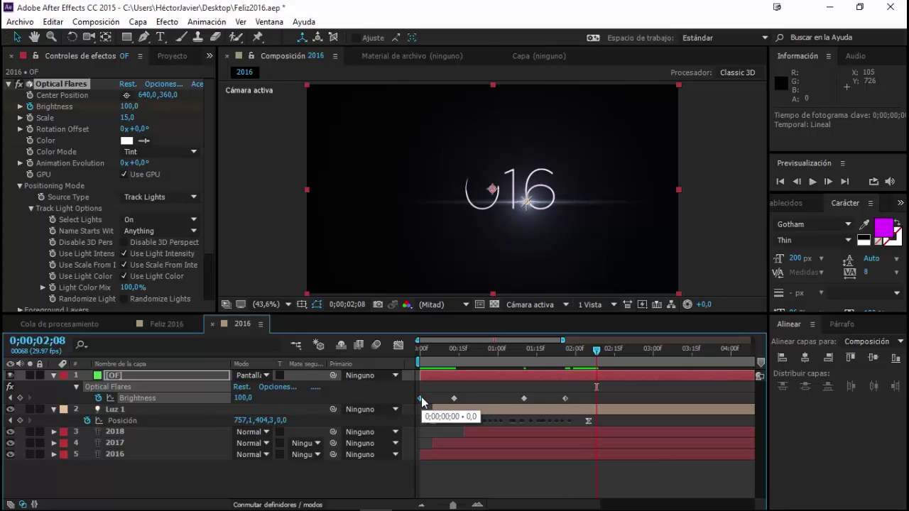
key("ctrl+c")
key("ctrl+v")
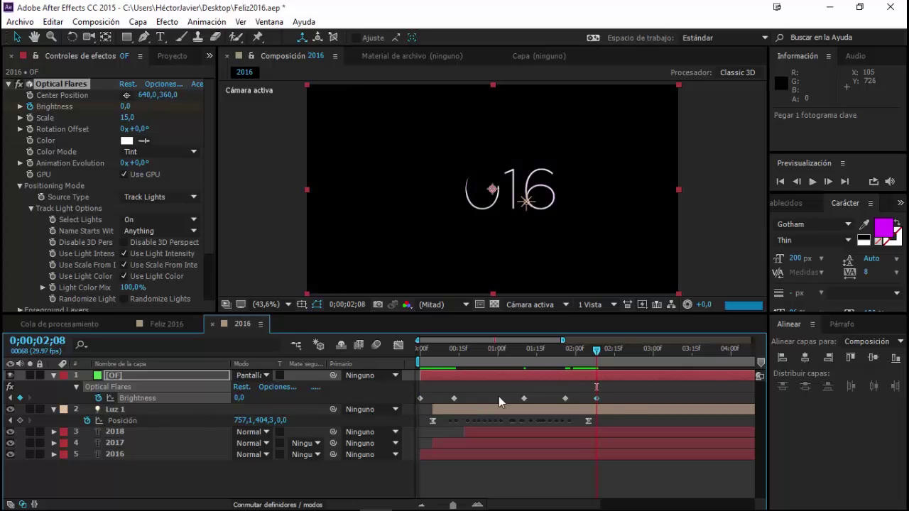
left_click(614, 389)
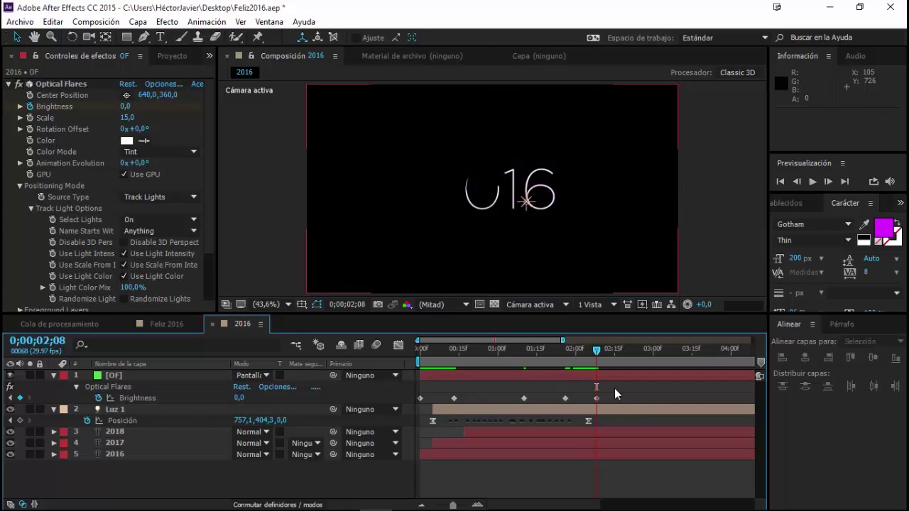
key("space")
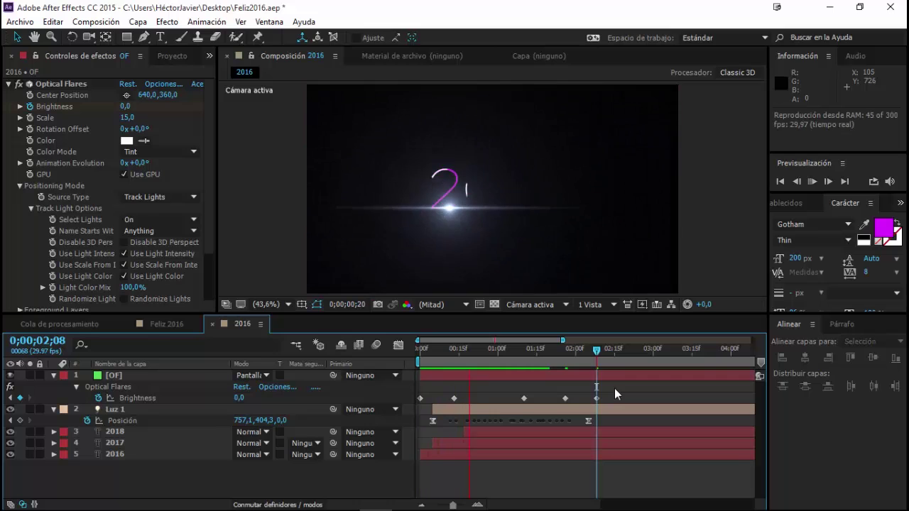
- Stop the preview, return to 0;00;01;17, and fold away the [OF] and Luz 1 layers
key("space")
key("space")
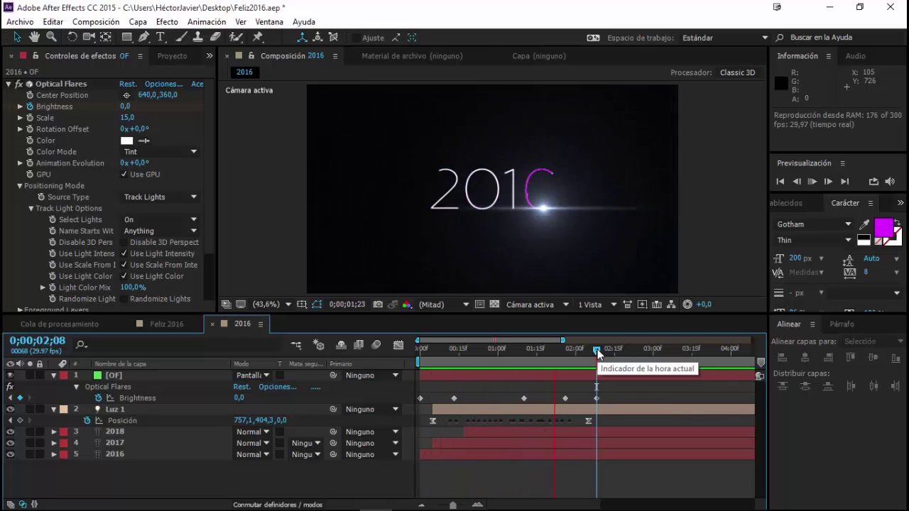
key("space")
left_click_drag(597, 355, 541, 358)
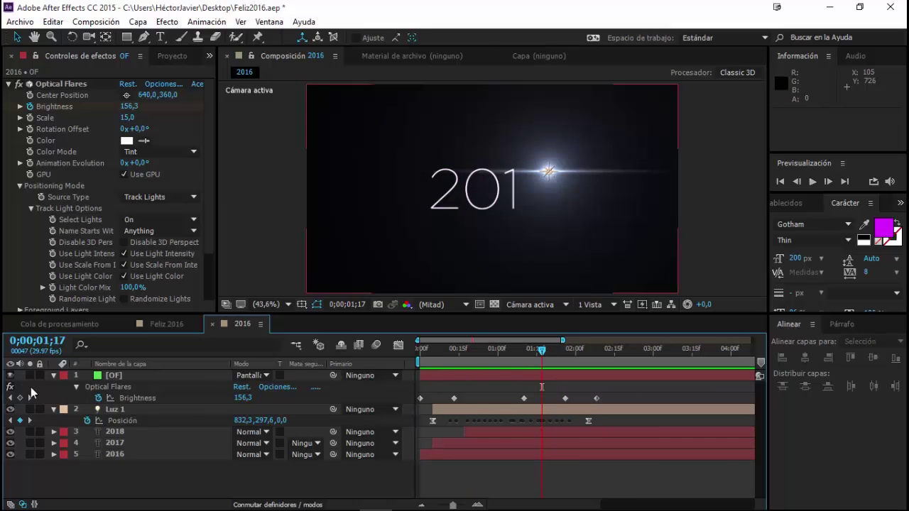
left_click(53, 374)
left_click(53, 386)
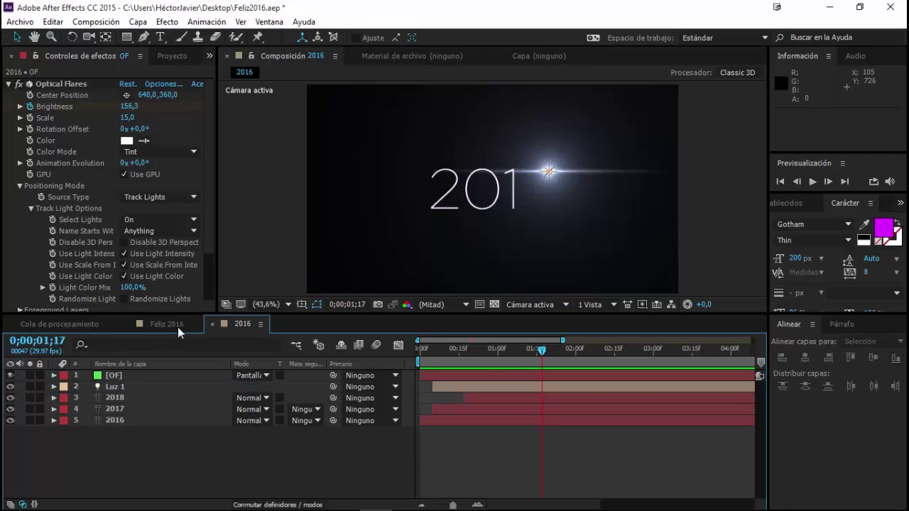
- Switch to Feliz 2016, enable motion blur, and scrub ahead to 0;00;02;01 to check the fireworks
left_click(166, 324)
left_click(413, 345)
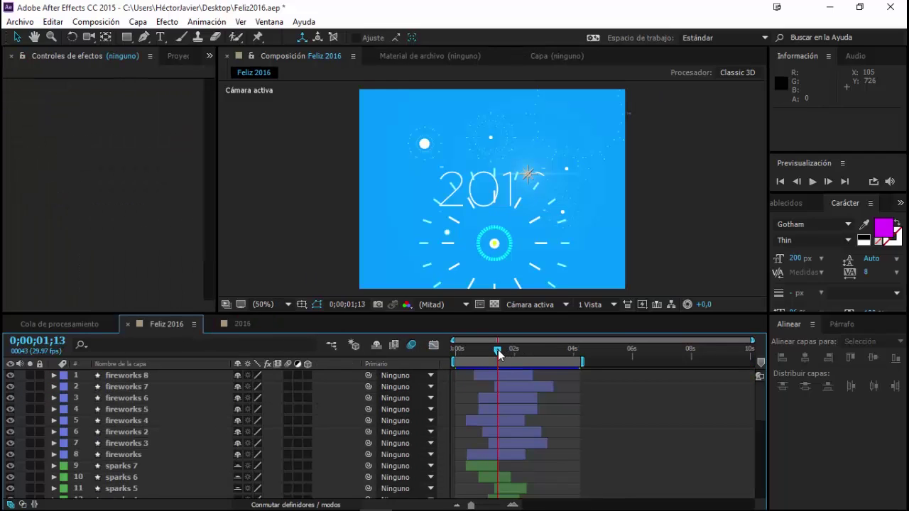
left_click_drag(498, 350, 505, 352)
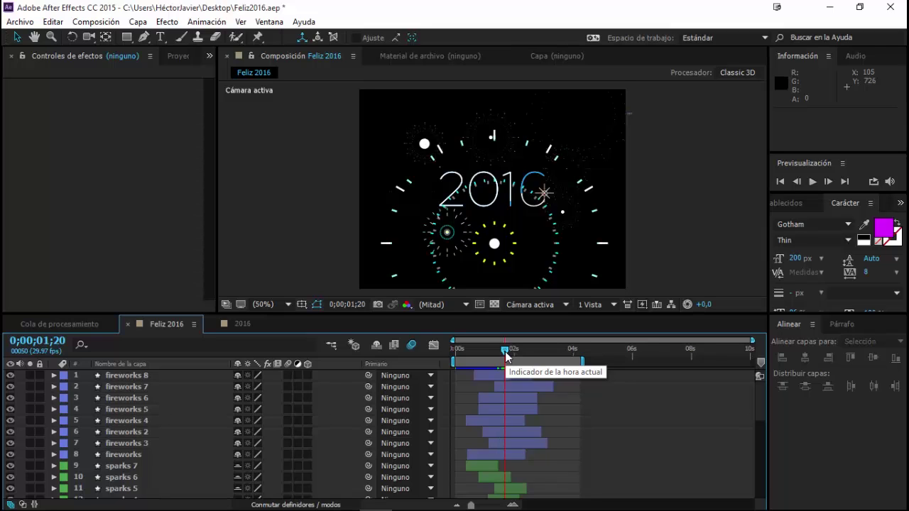
left_click_drag(505, 353, 516, 353)
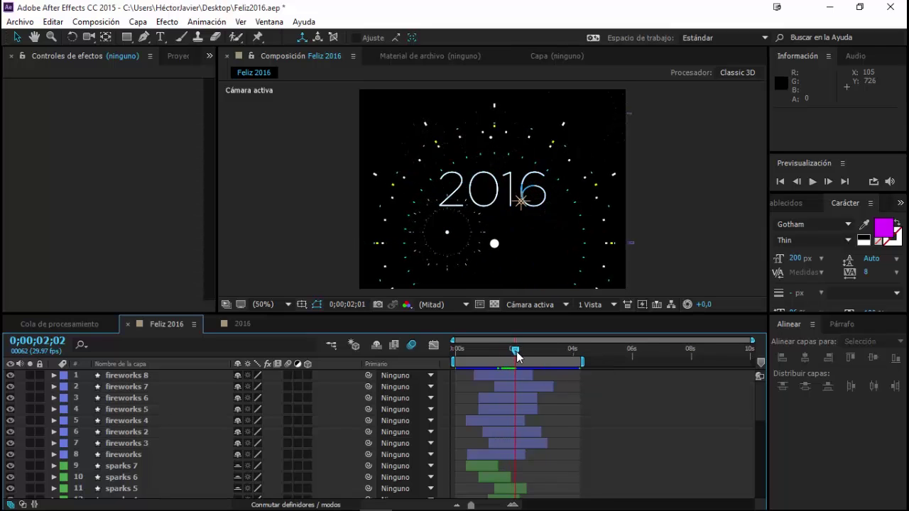
- Scrub back to 0;00;01;17, view the composition at 100%, then move to 0;00;01;09
mouse_move(516, 355)
left_mouse_down()
mouse_move(497, 365)
mouse_move(498, 355)
mouse_move(513, 358)
left_mouse_up()
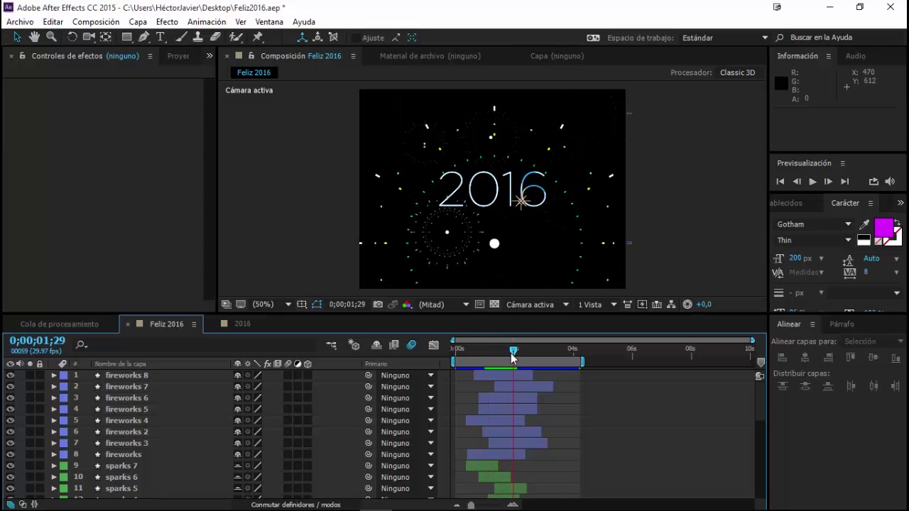
left_click_drag(514, 358, 491, 355)
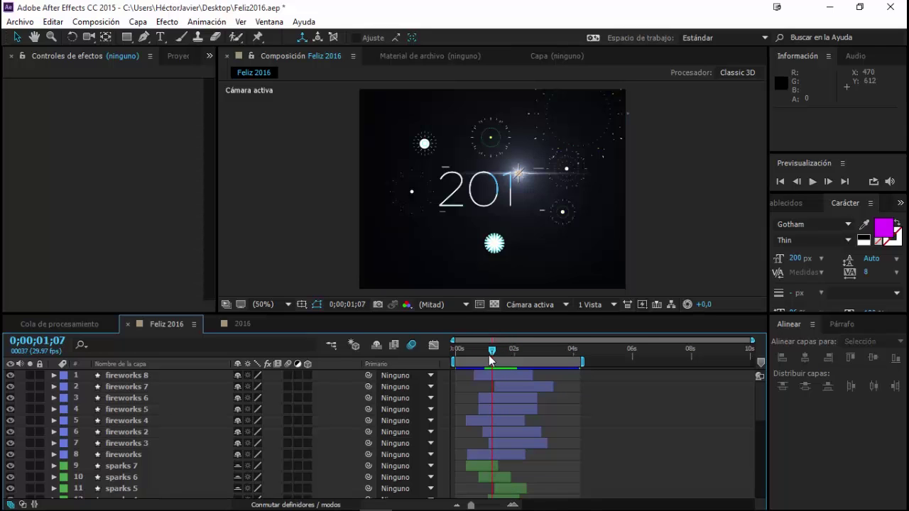
key("slash")
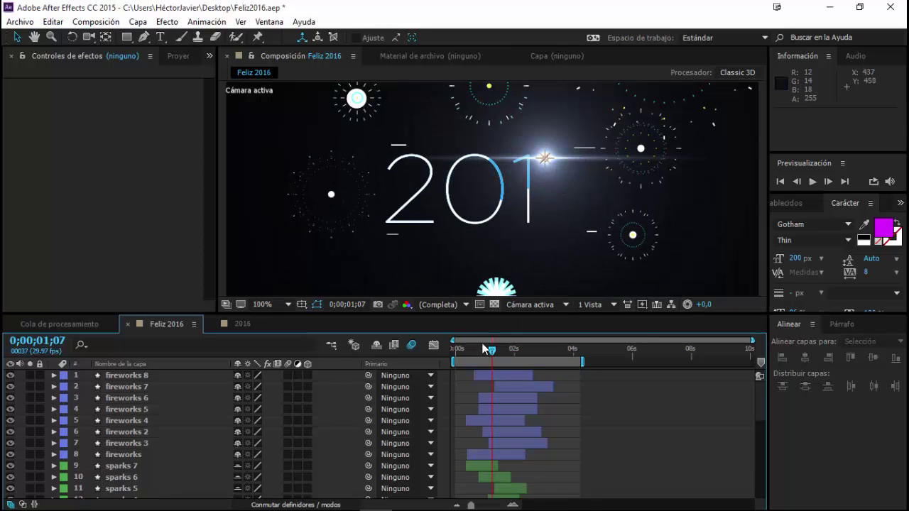
mouse_move(492, 349)
left_mouse_down()
mouse_move(513, 359)
mouse_move(477, 364)
left_mouse_up()
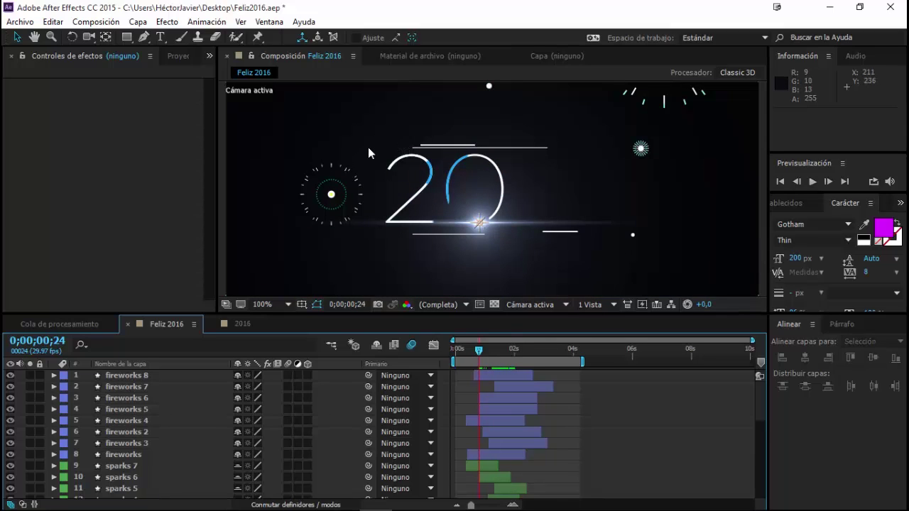
scroll(132, 456, "down", 1)
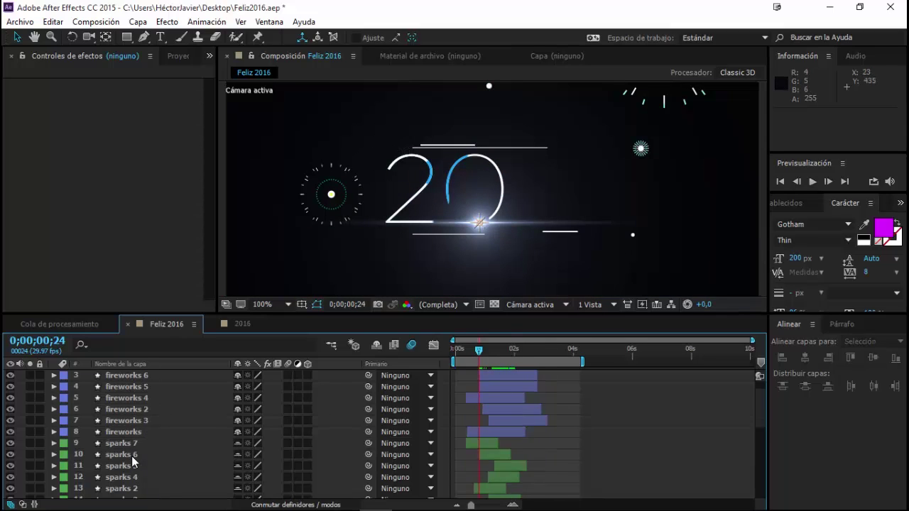
- Expand Capa de formas 1 > Contenido > Forma 1 and select Trazado 1's left end point
scroll(132, 456, "down", 2)
scroll(130, 465, "down", 4)
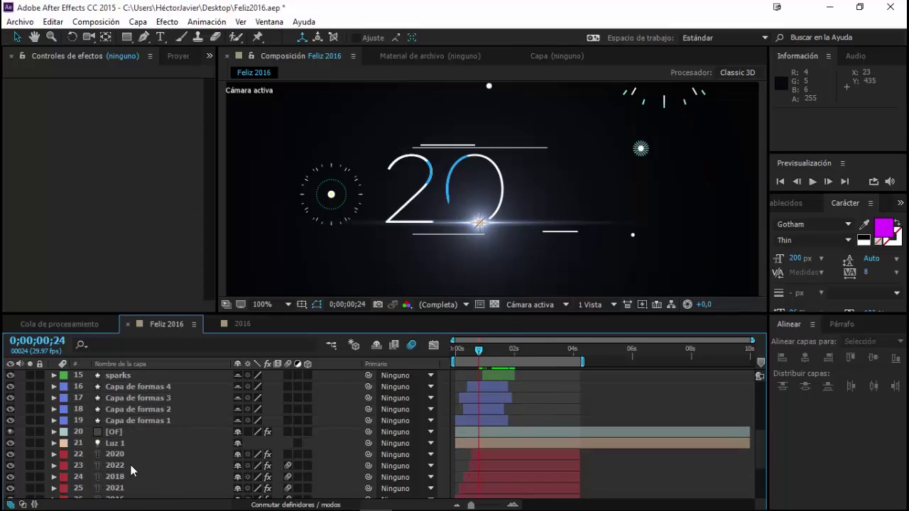
left_click(141, 421)
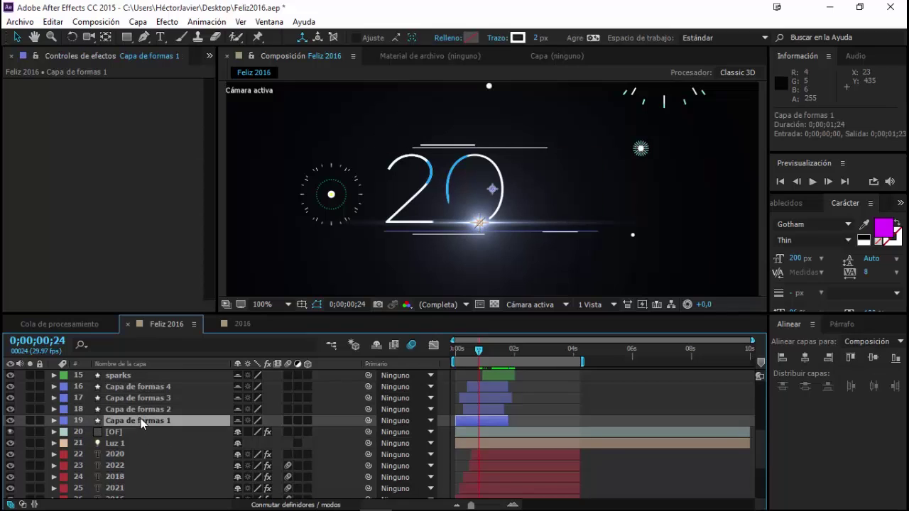
left_click(53, 421)
left_click(65, 432)
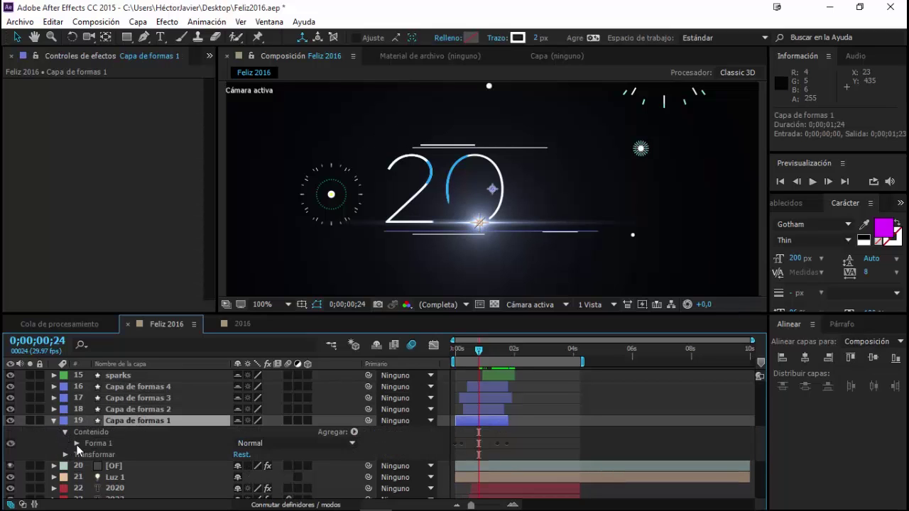
left_click(76, 443)
left_click(118, 449)
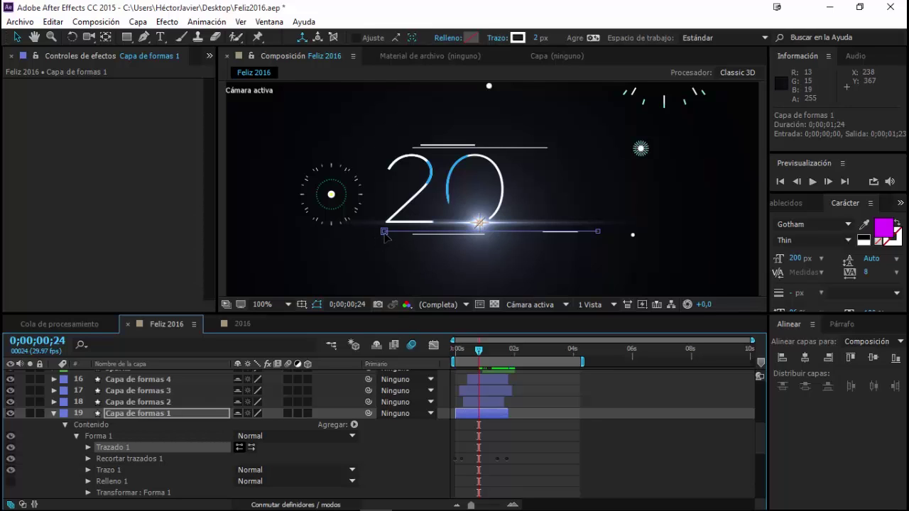
left_click(384, 233)
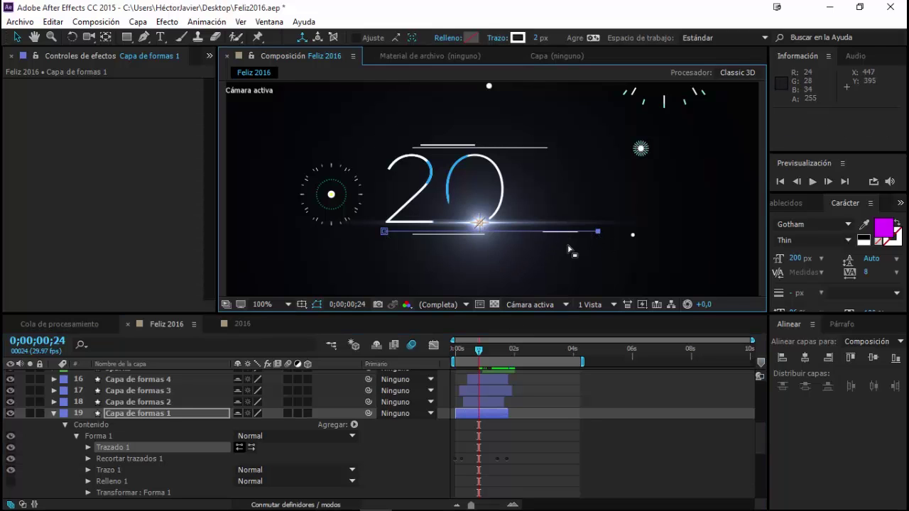
- Deselect the shape, scrub through 0;00;00;14 to 0;00;01;07, and select the trim paths group
left_click(497, 439)
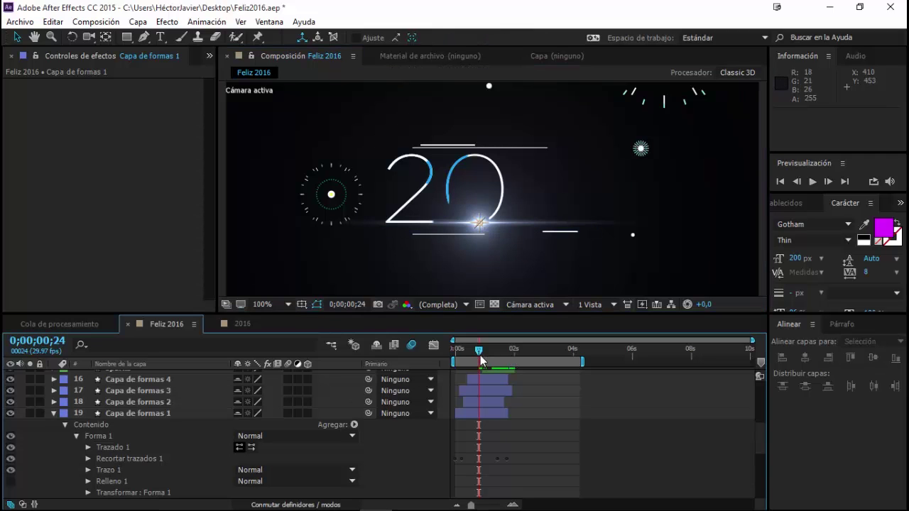
mouse_move(475, 350)
left_mouse_down()
mouse_move(486, 352)
mouse_move(460, 358)
left_mouse_up()
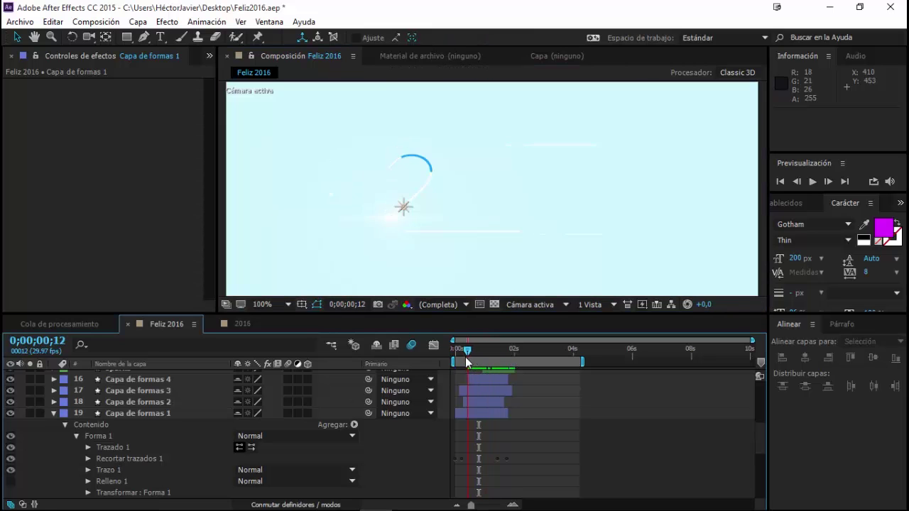
left_click_drag(460, 358, 487, 361)
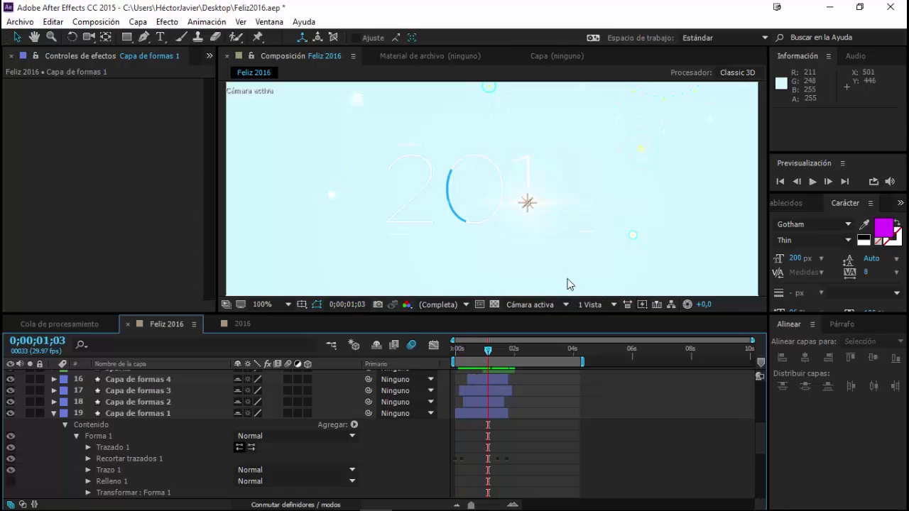
left_click_drag(490, 351, 493, 350)
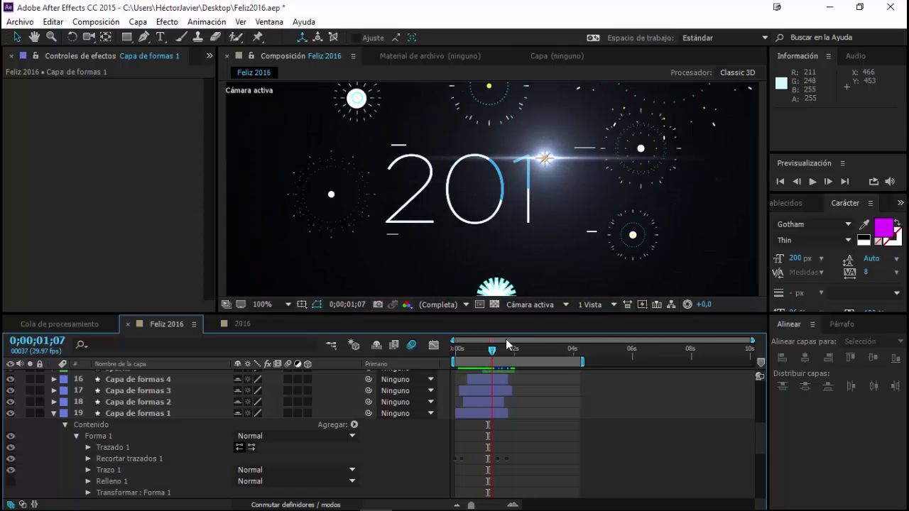
left_click(92, 458)
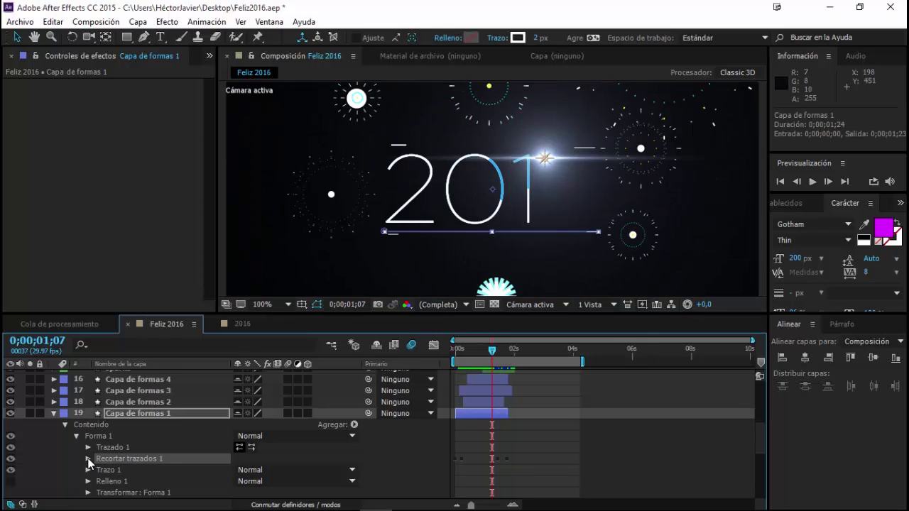
- Expand Recortar trazados 1, select its Fin and Inicio keyframes, and scrub the 2 drawing on
left_click(88, 459)
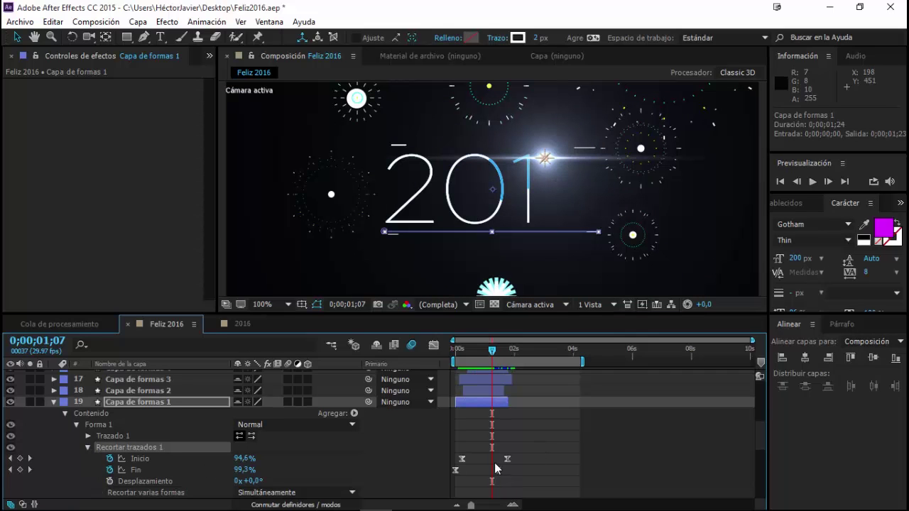
left_click(142, 471)
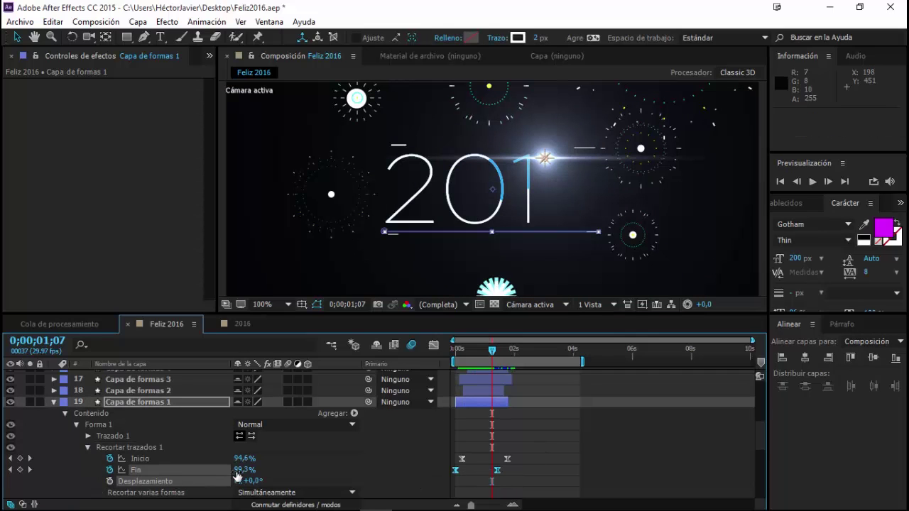
left_click(141, 459)
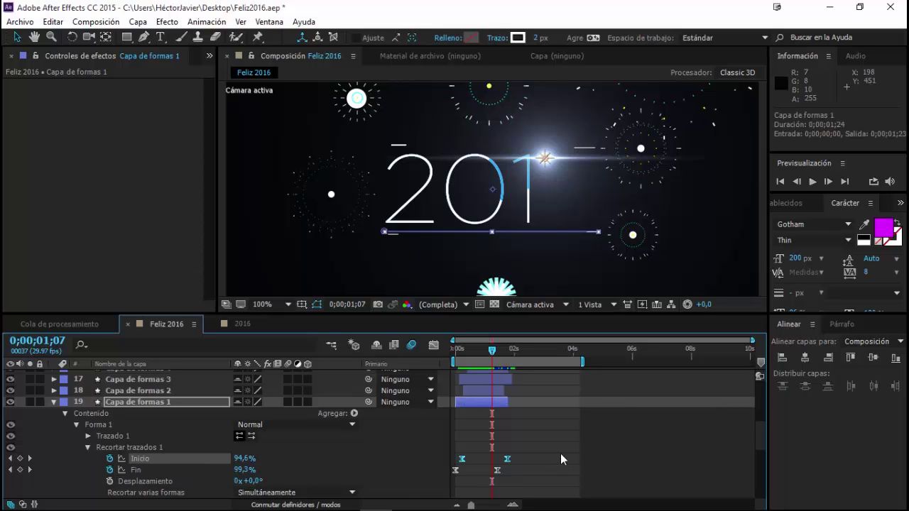
left_click(462, 351)
left_click_drag(462, 353, 466, 359)
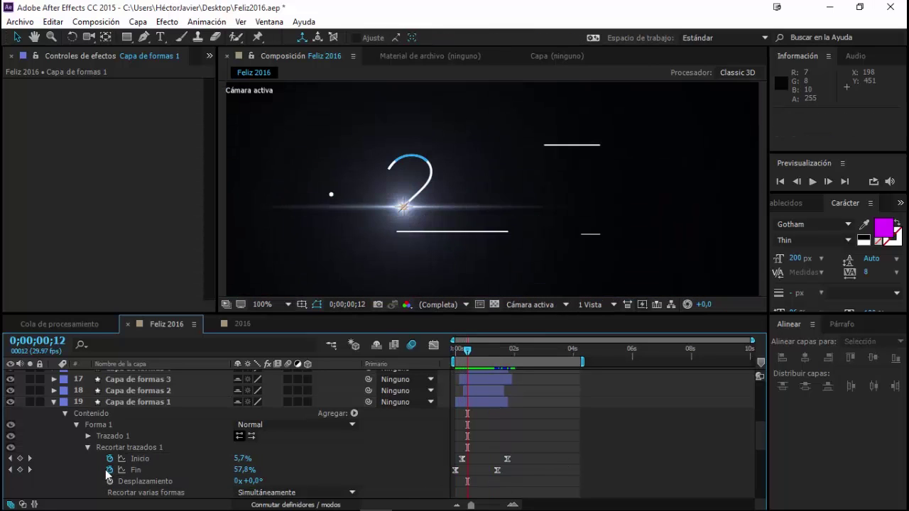
- Switch to the 2016 composition and inspect the Trazo stroke effect on layer 2018
left_click(139, 470)
left_click(239, 320)
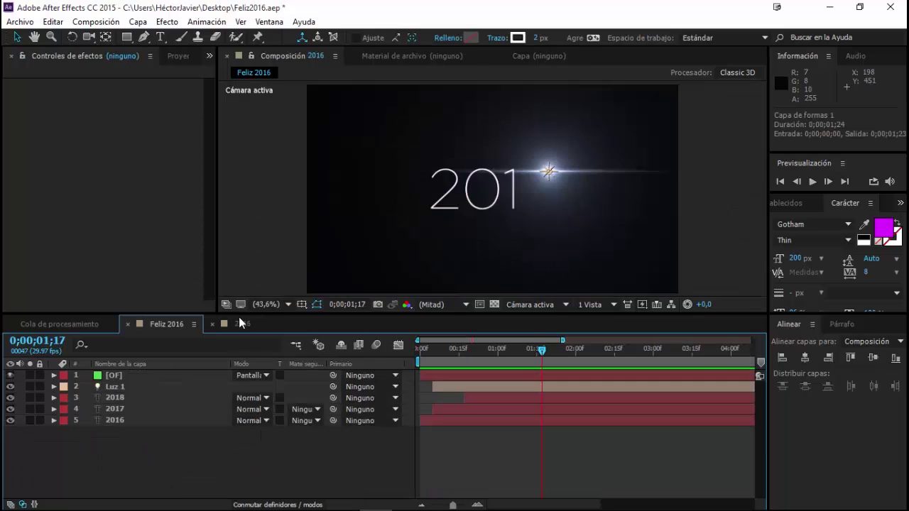
left_click(116, 397)
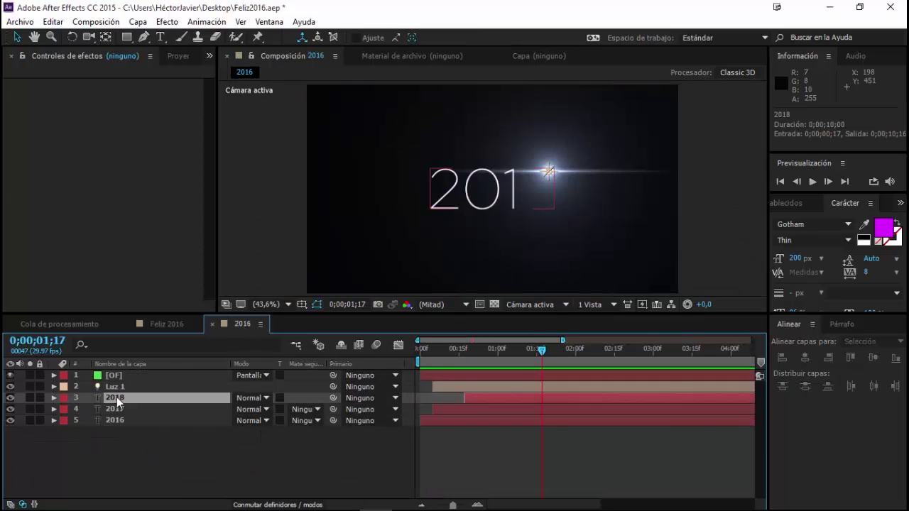
left_click(506, 460)
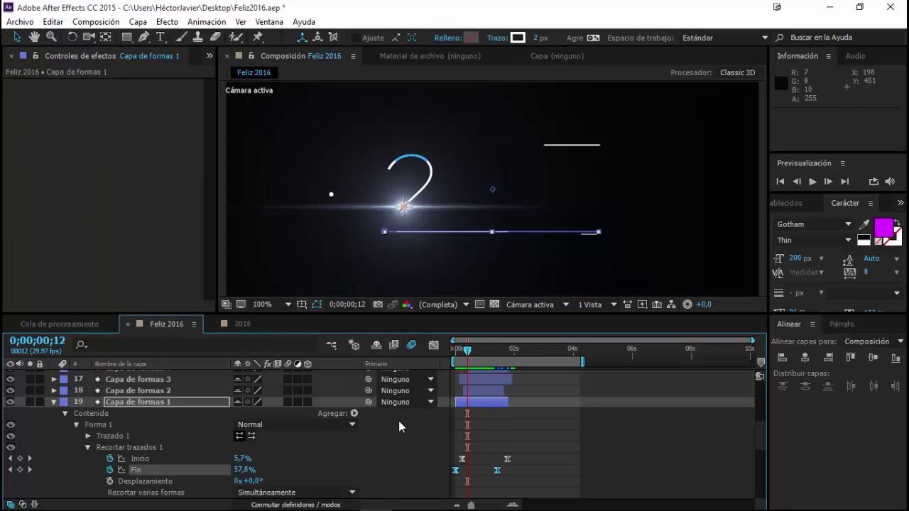
- Collapse Capa de formas 1, scroll to the solid layers, and scrub to 0;00;01;03 for the cyan flash
left_click(494, 426)
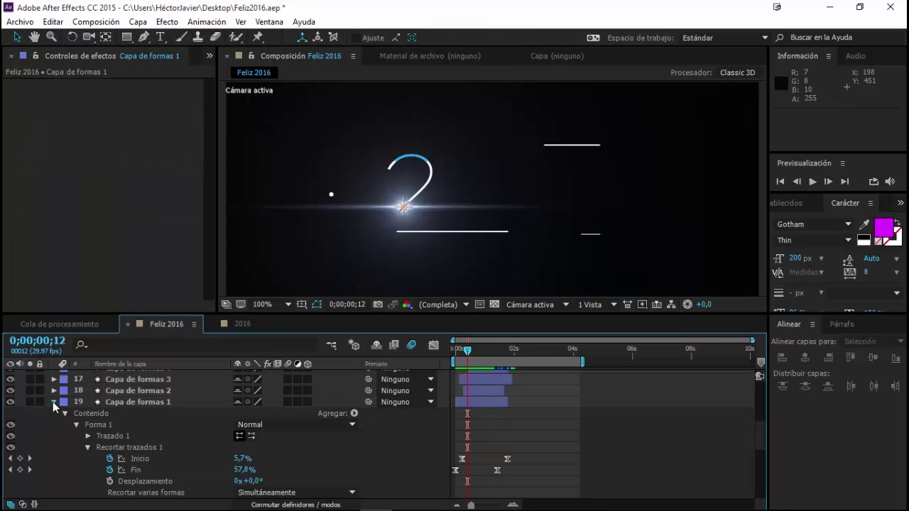
left_click(54, 401)
scroll(178, 452, "up", 2)
scroll(439, 403, "up", 2)
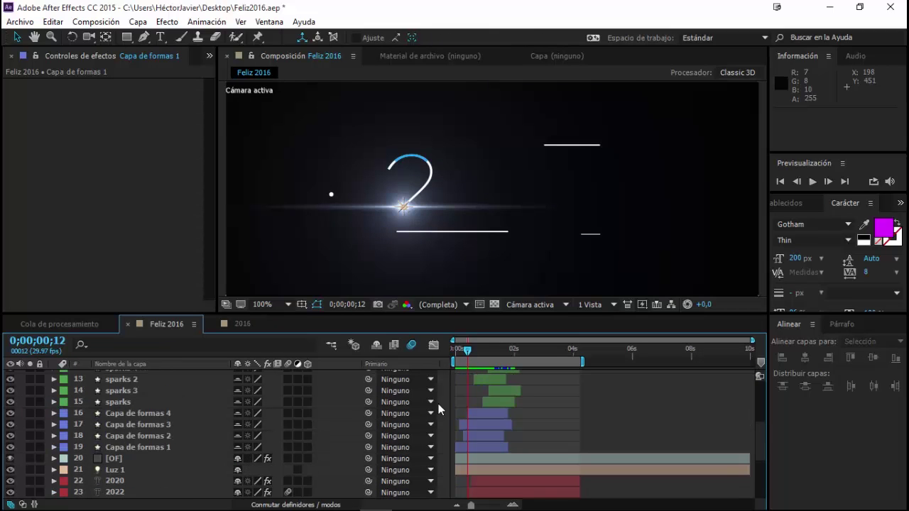
scroll(489, 396, "down", 1)
scroll(489, 395, "down", 3)
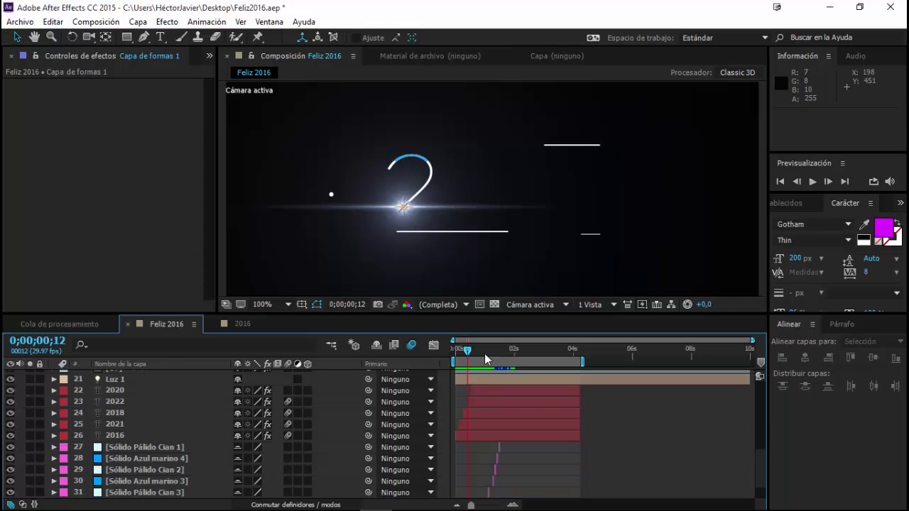
left_click_drag(464, 349, 486, 357)
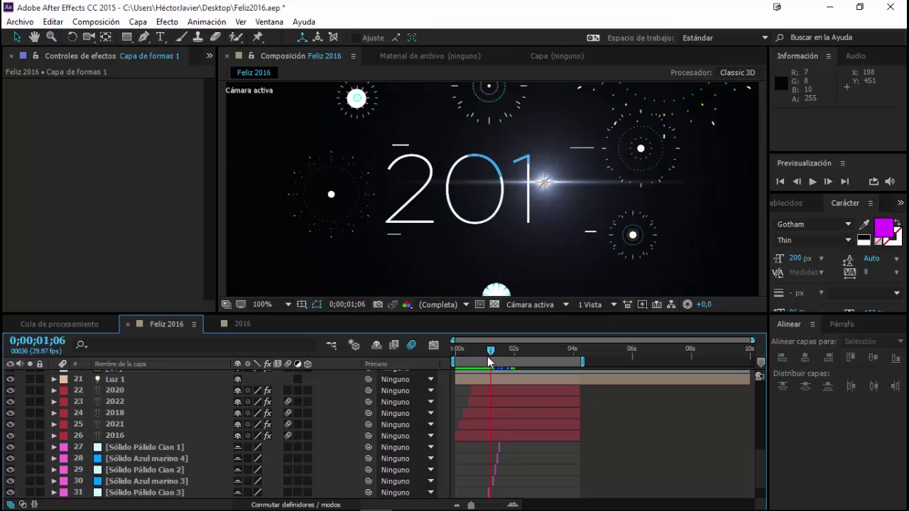
scroll(477, 429, "down", 2)
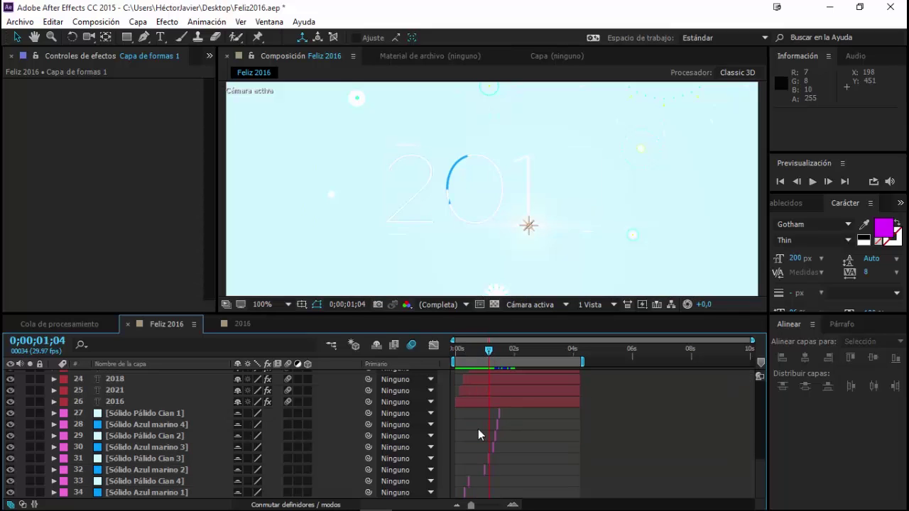
left_click(512, 505)
left_click(513, 506)
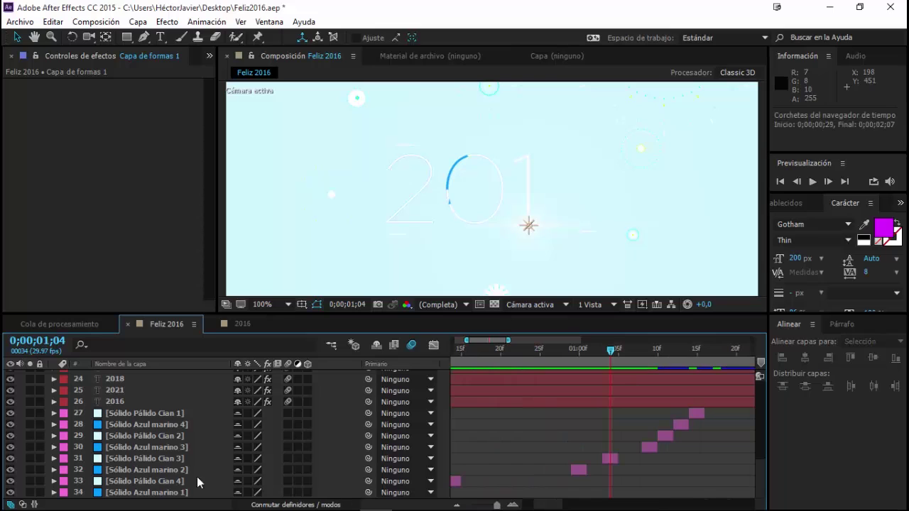
left_click(612, 459)
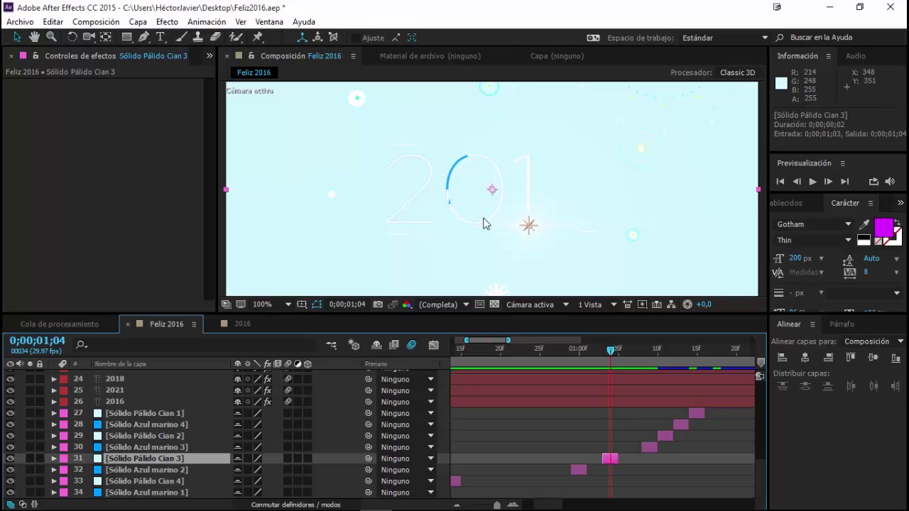
left_click(578, 352)
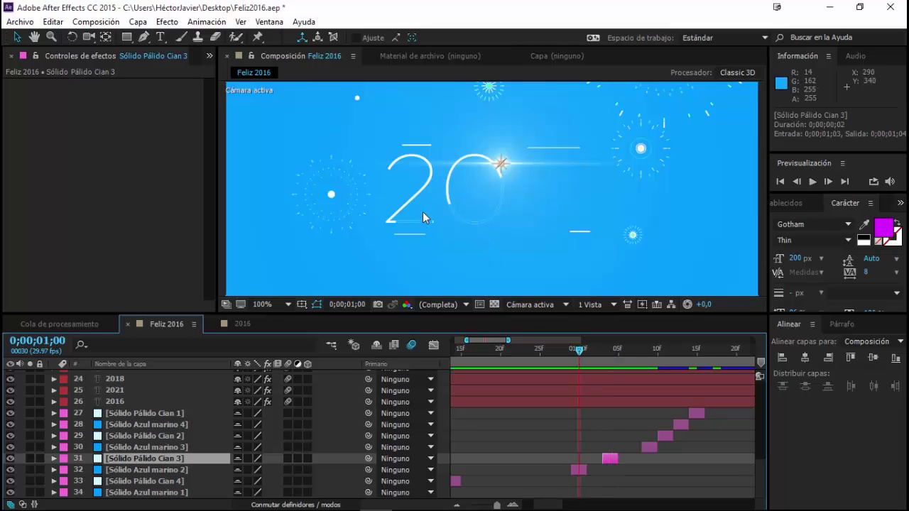
left_click(647, 355)
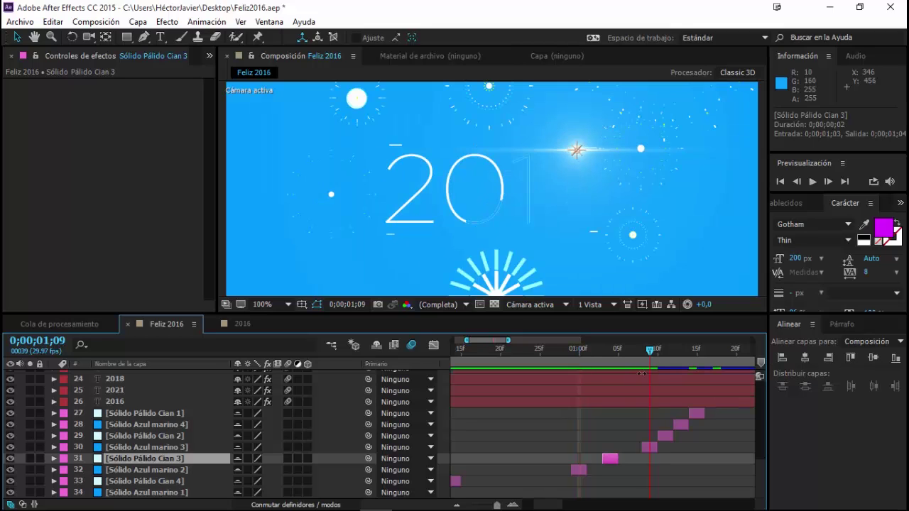
left_click(647, 447)
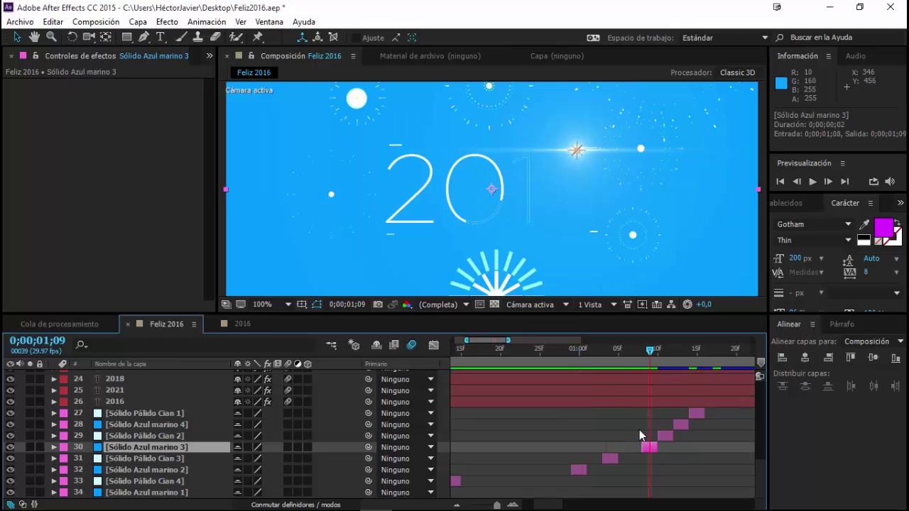
left_click(663, 433)
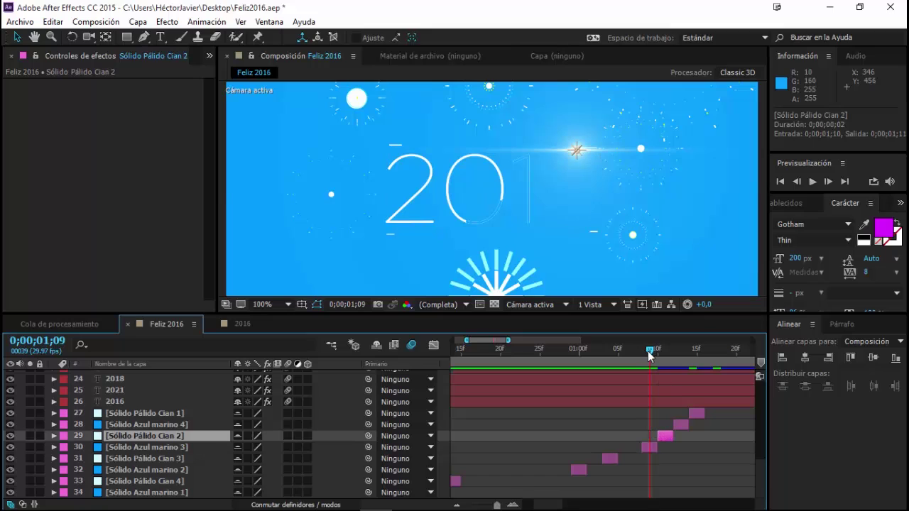
left_click_drag(648, 351, 664, 352)
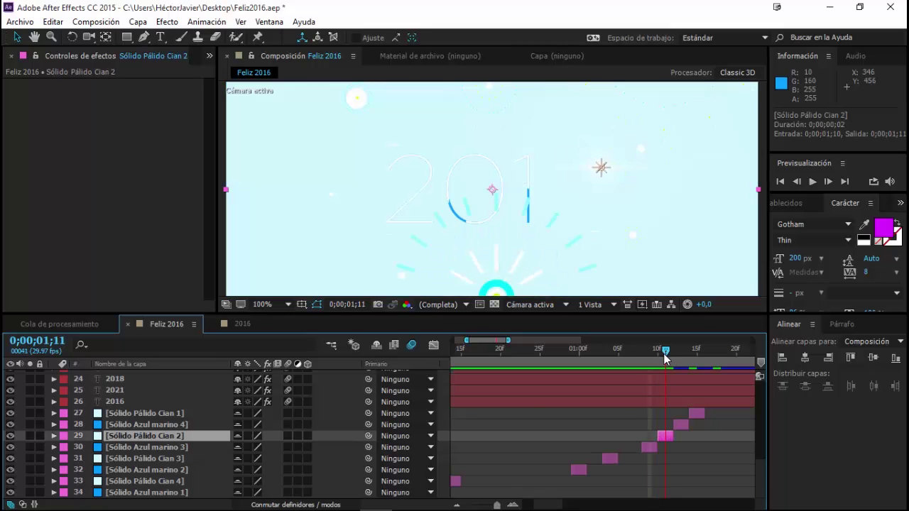
left_click(458, 505)
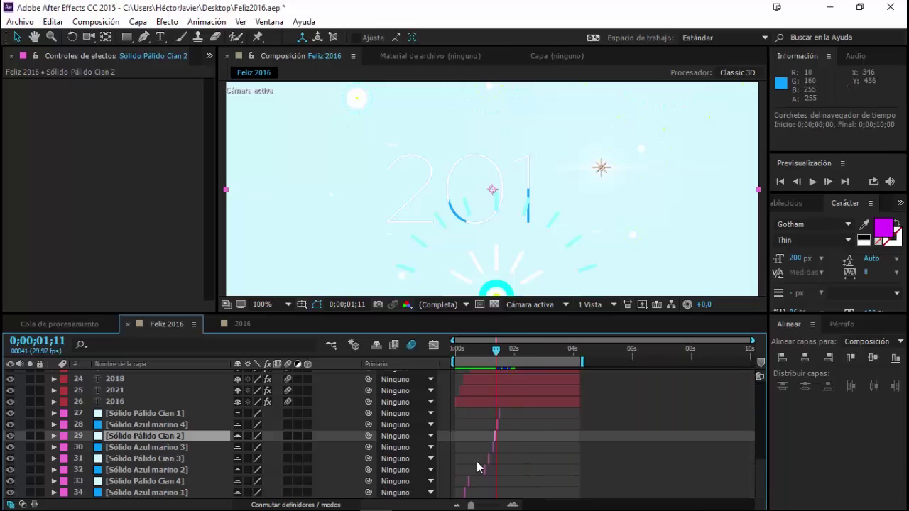
left_click(512, 505)
left_click(512, 505)
left_click(512, 505)
left_click(512, 505)
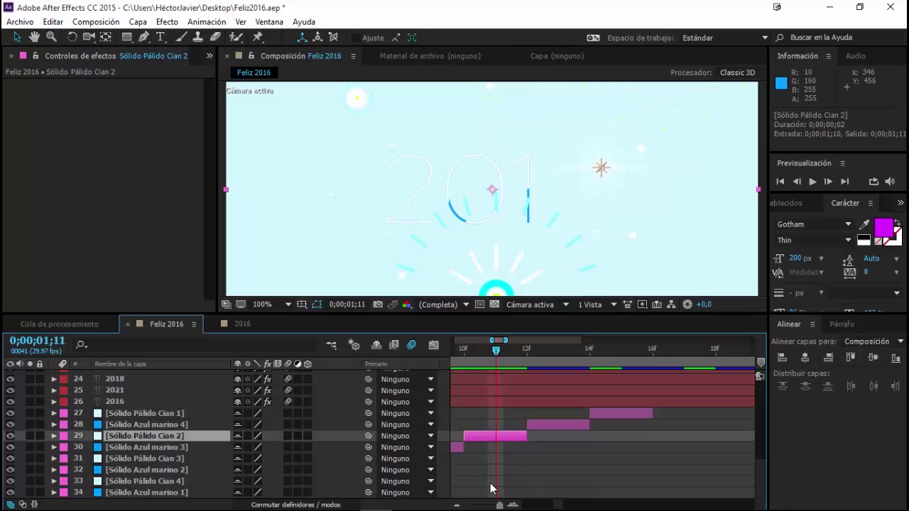
left_click(458, 504)
left_click(459, 504)
key("space")
key("space")
key("space")
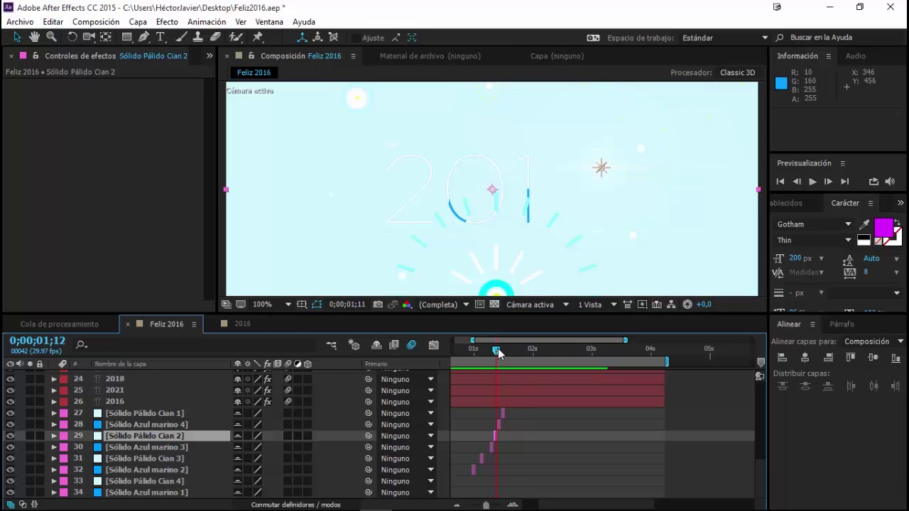
- Scrub past the flash to 0;00;01;23 and zoom the viewer out to 50%
left_click_drag(498, 353, 513, 354)
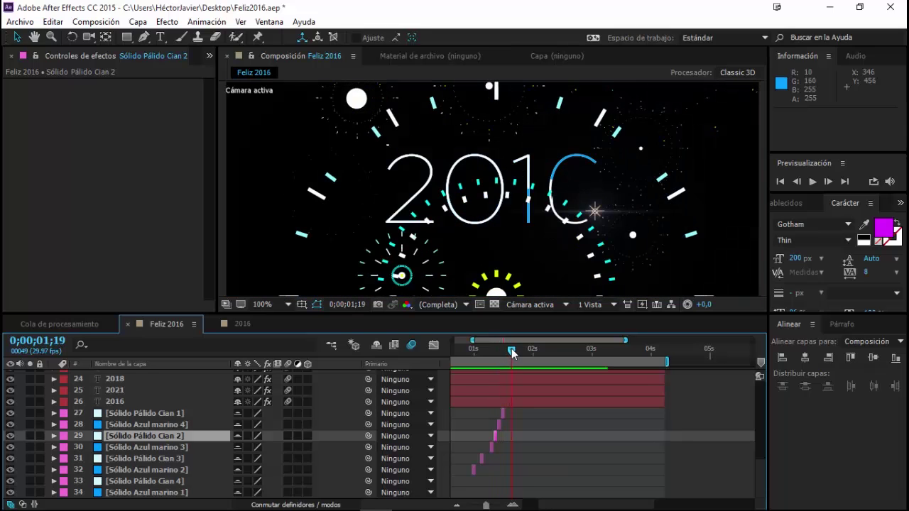
left_click_drag(513, 355, 519, 354)
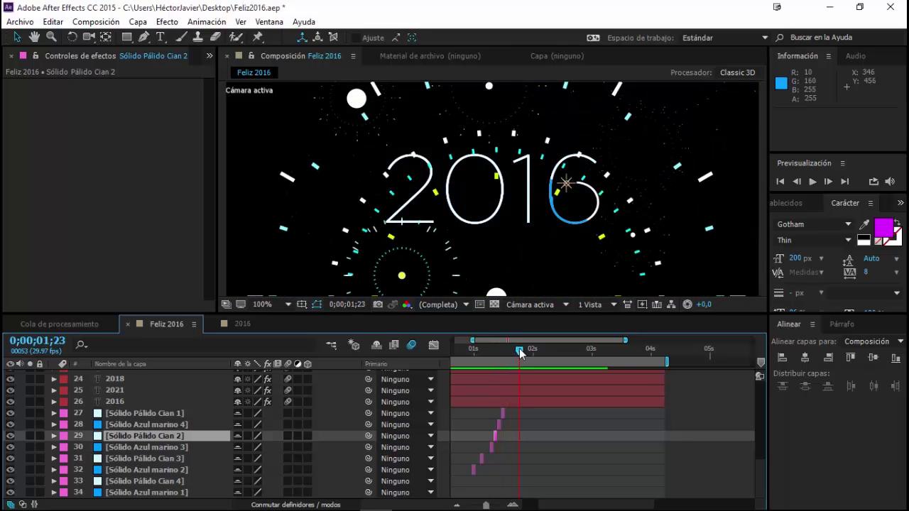
key("comma")
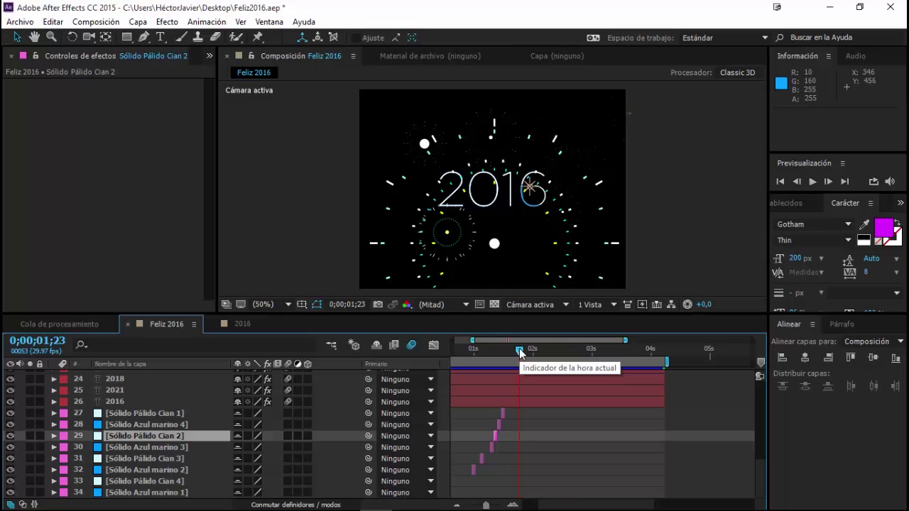